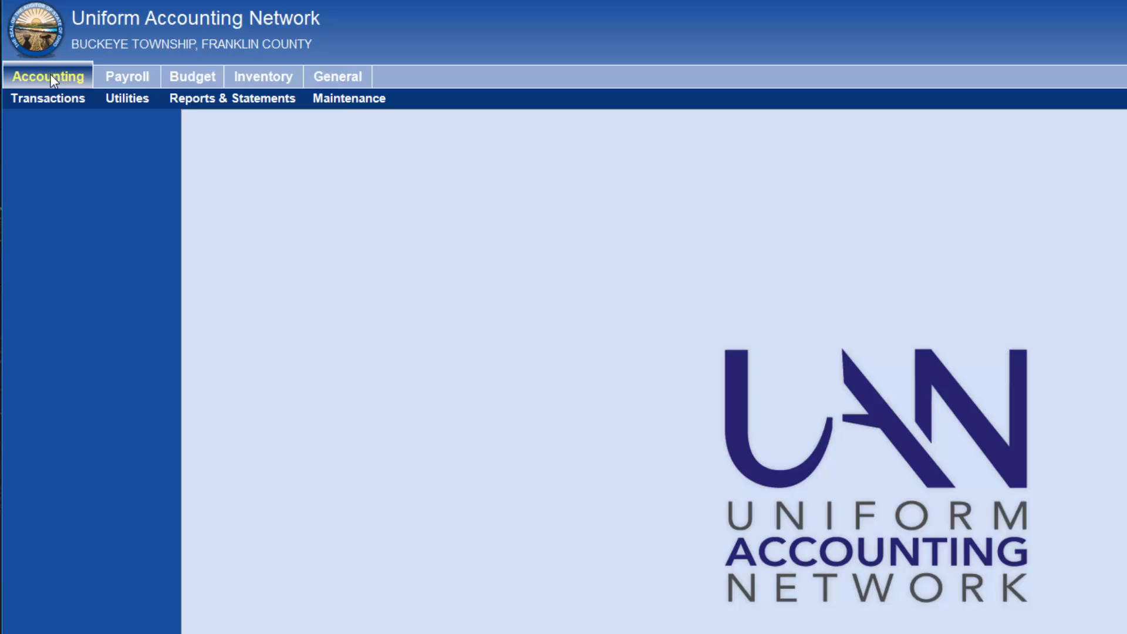
Step: Open the accounting Purchase Order Reports and choose the Purchase Order Listing report
click(216, 102)
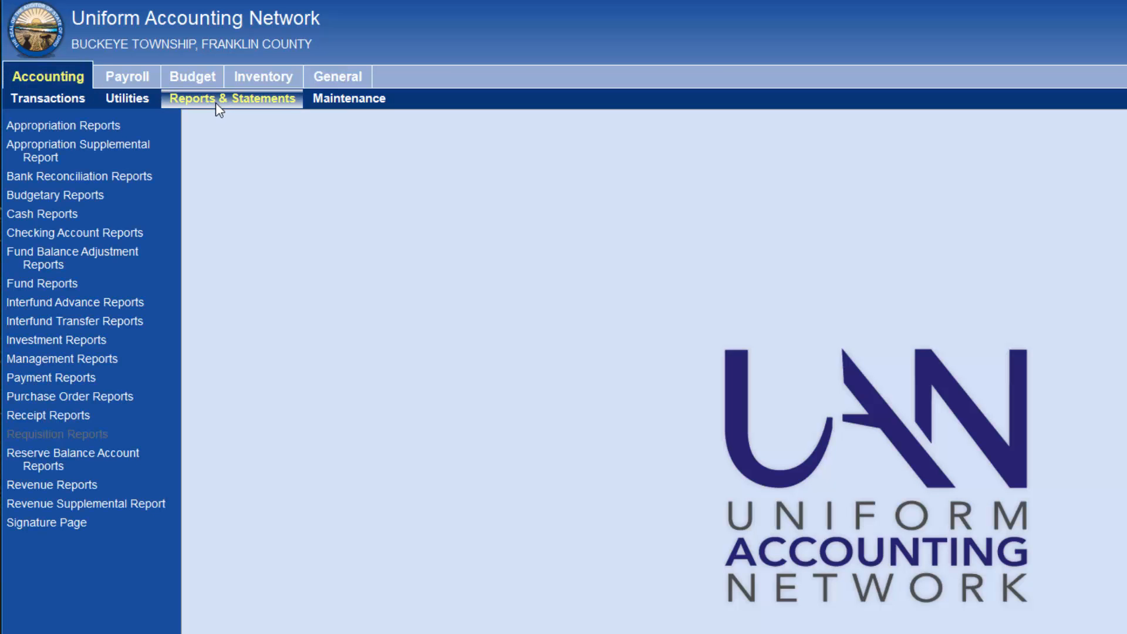
click(110, 396)
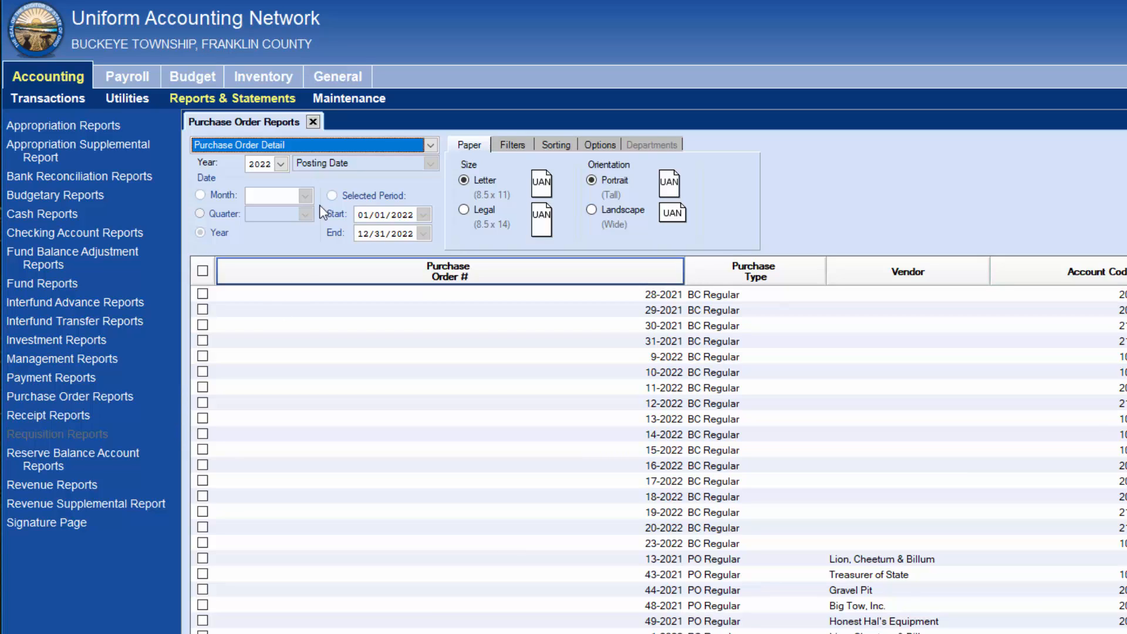
click(431, 145)
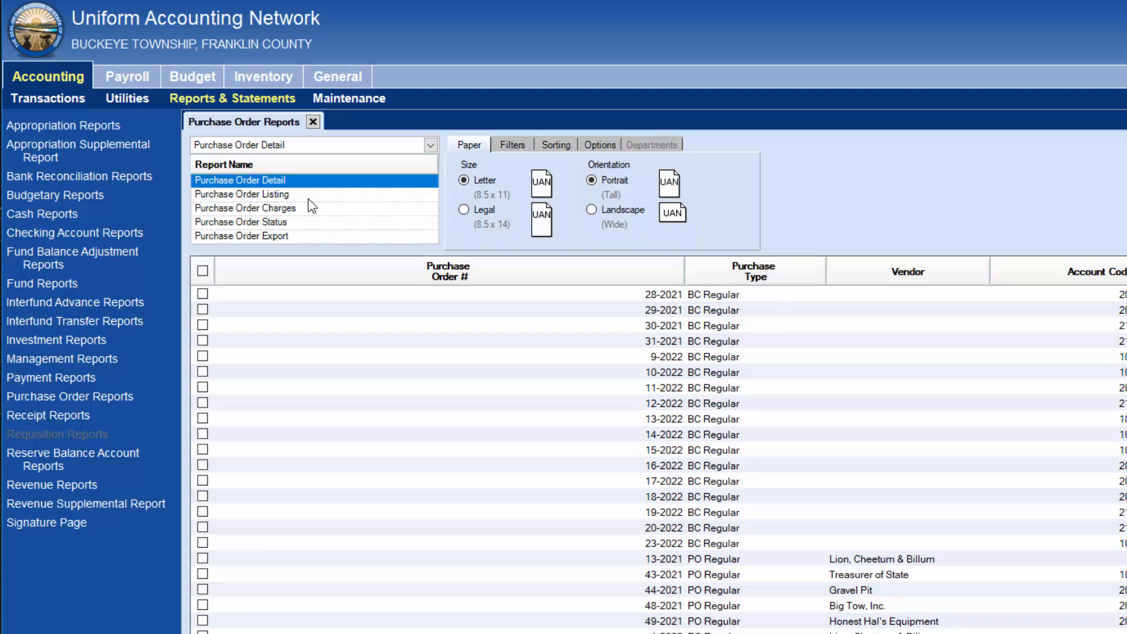
click(281, 194)
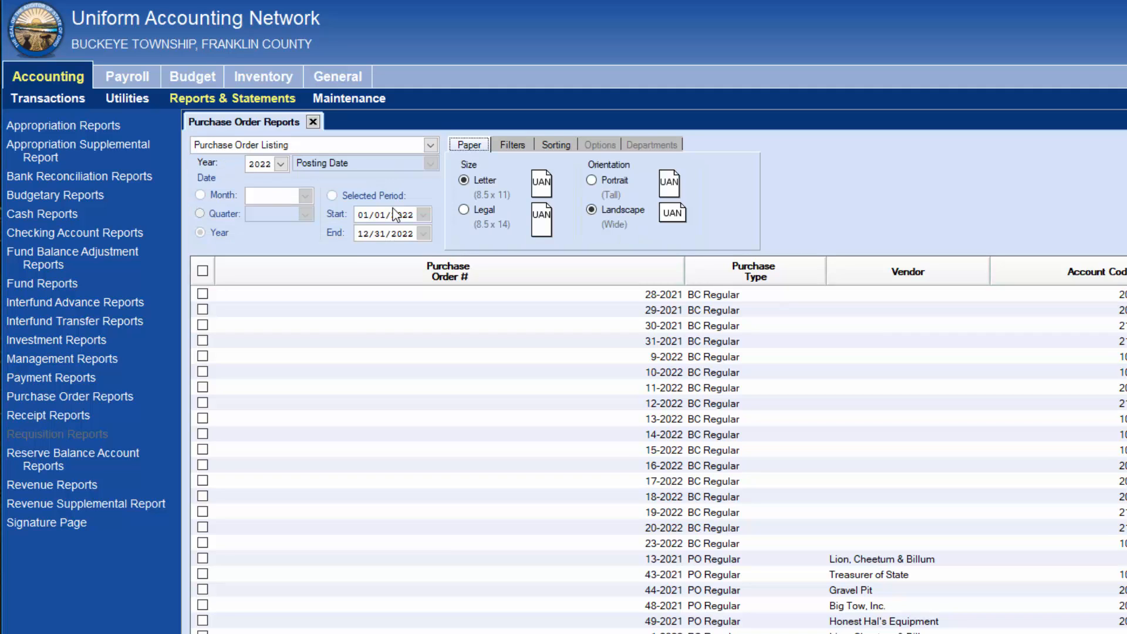
Step: Filter the listing to the Blanket Certificate Regular type and select all the listed certificates
click(512, 144)
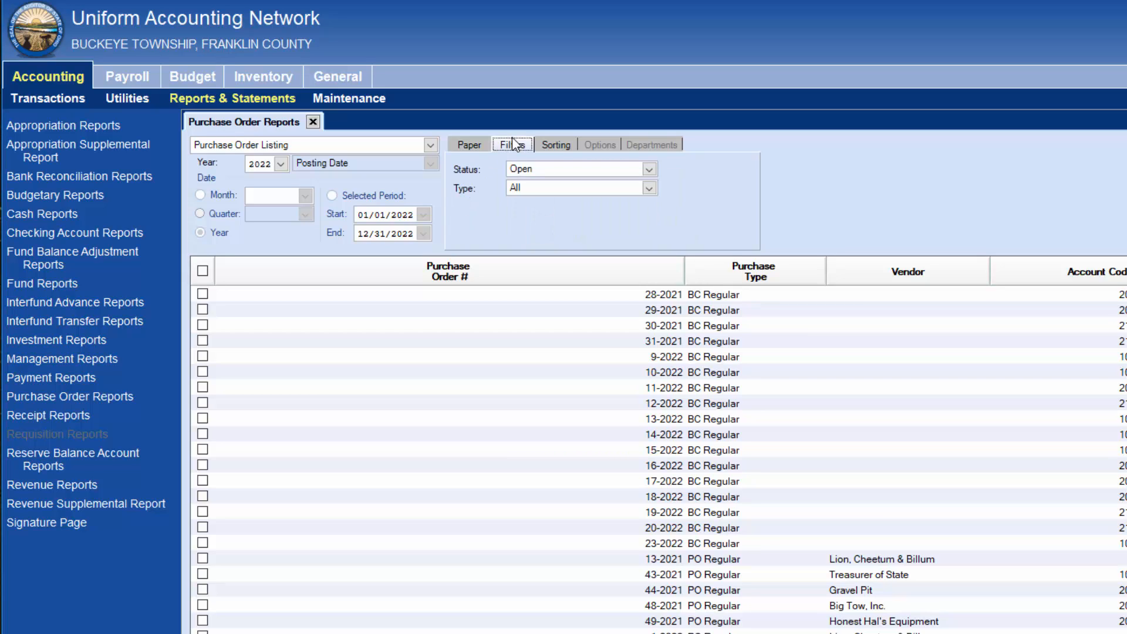
click(649, 189)
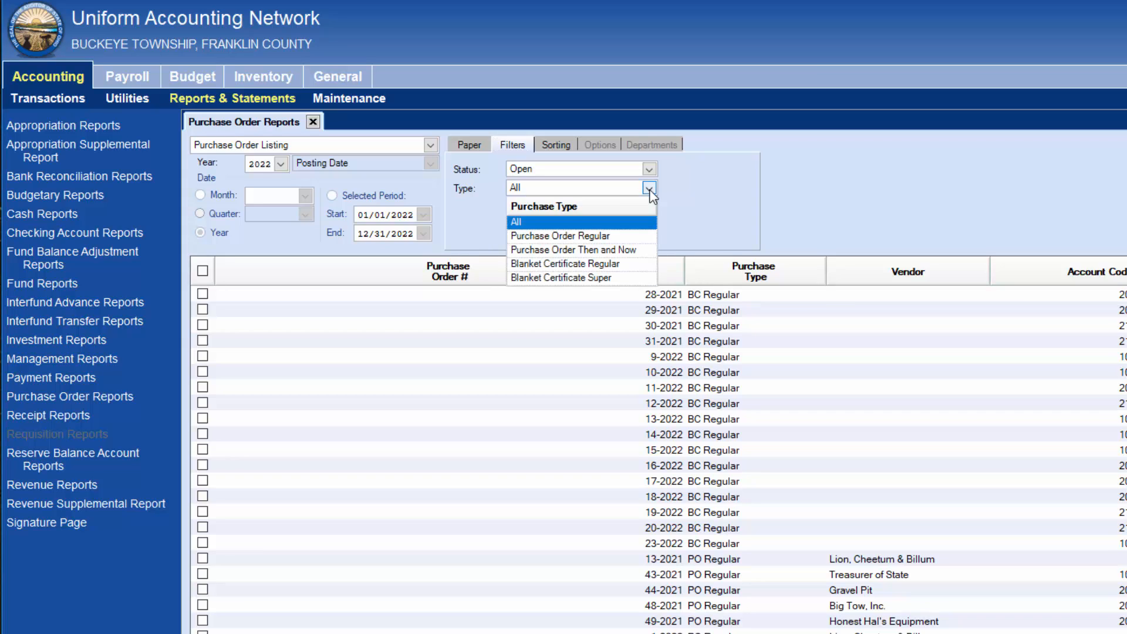
click(609, 265)
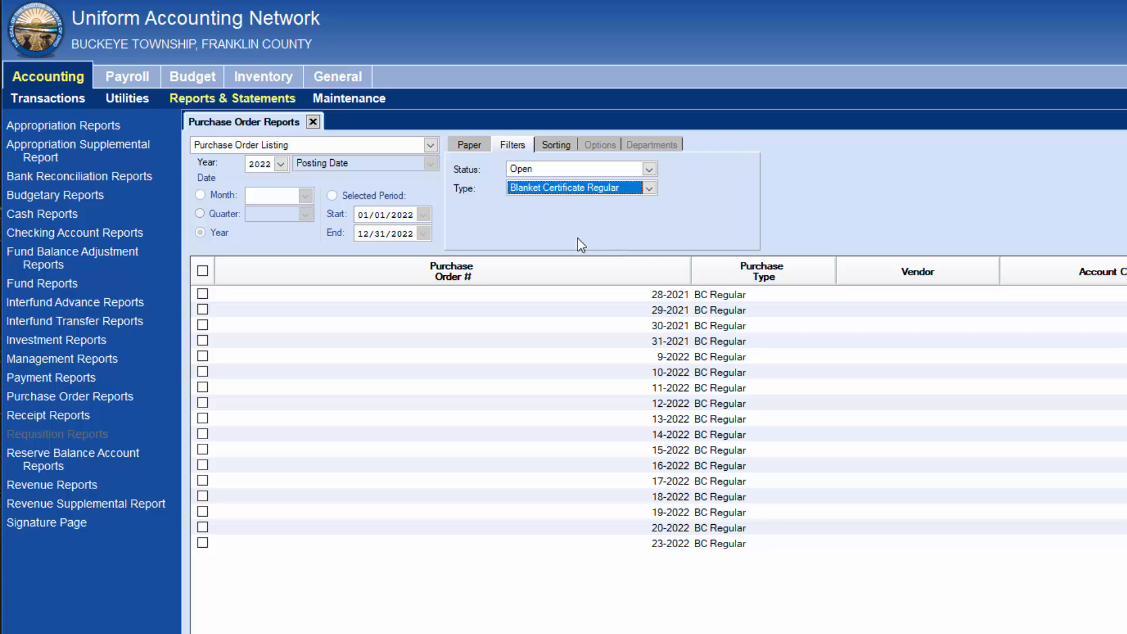
click(202, 271)
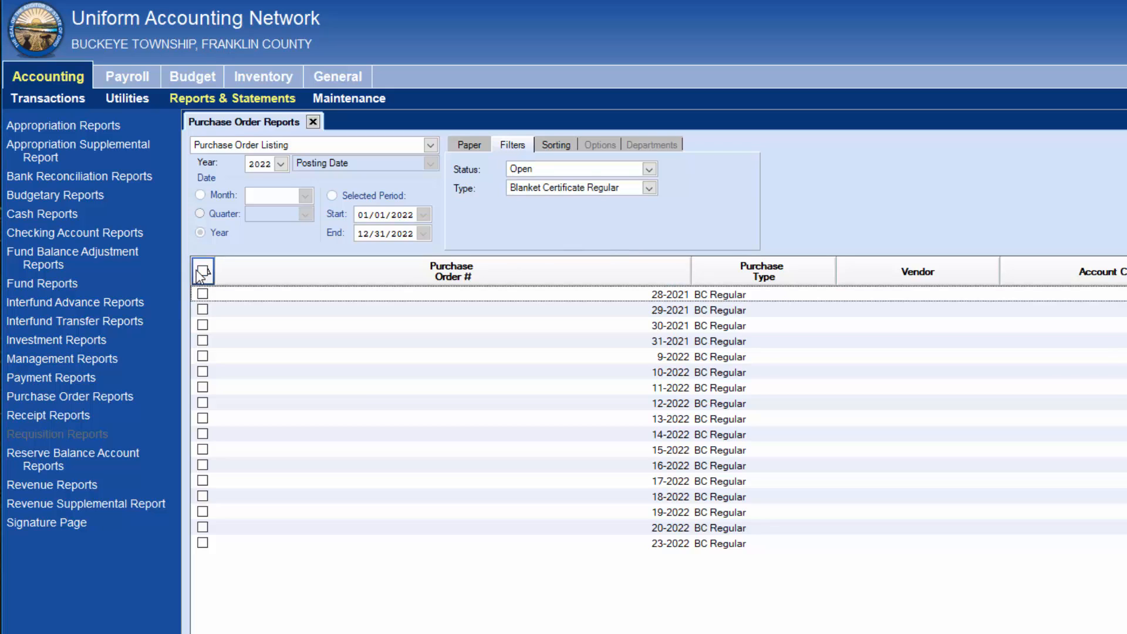
click(203, 272)
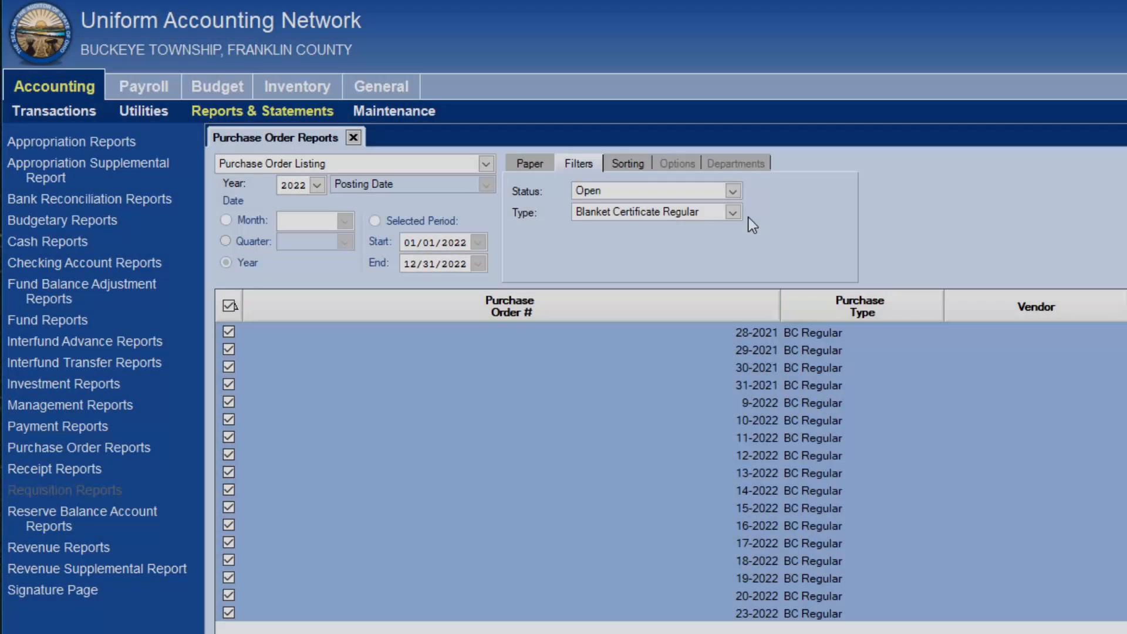
Step: Change the listing's type filter to Purchase Order Regular and select all the listed purchase orders
click(733, 213)
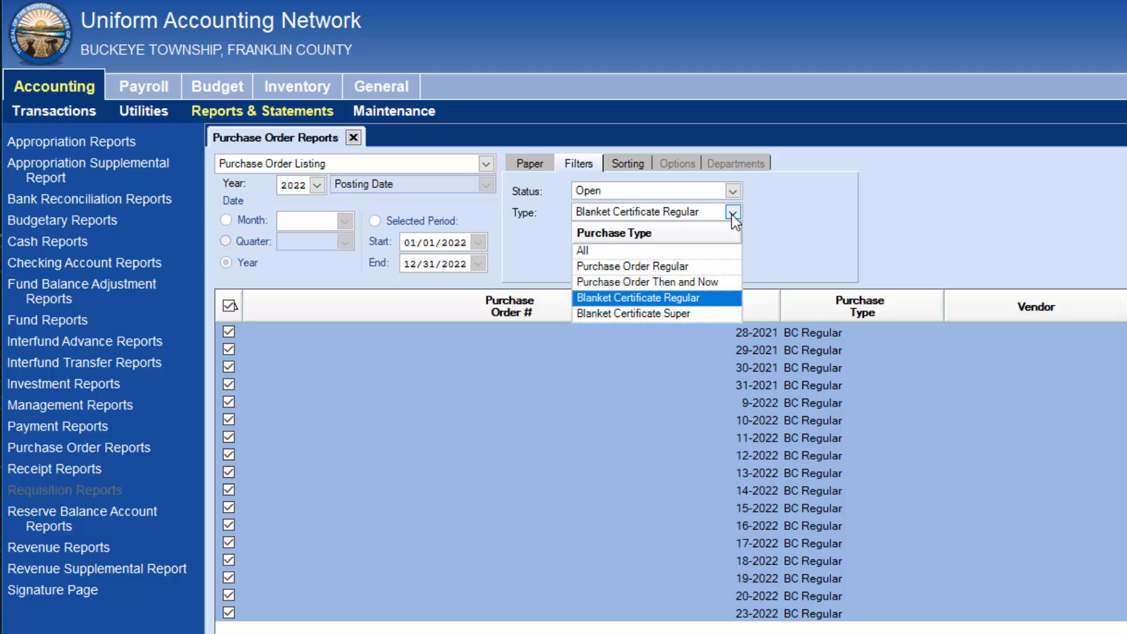
click(675, 265)
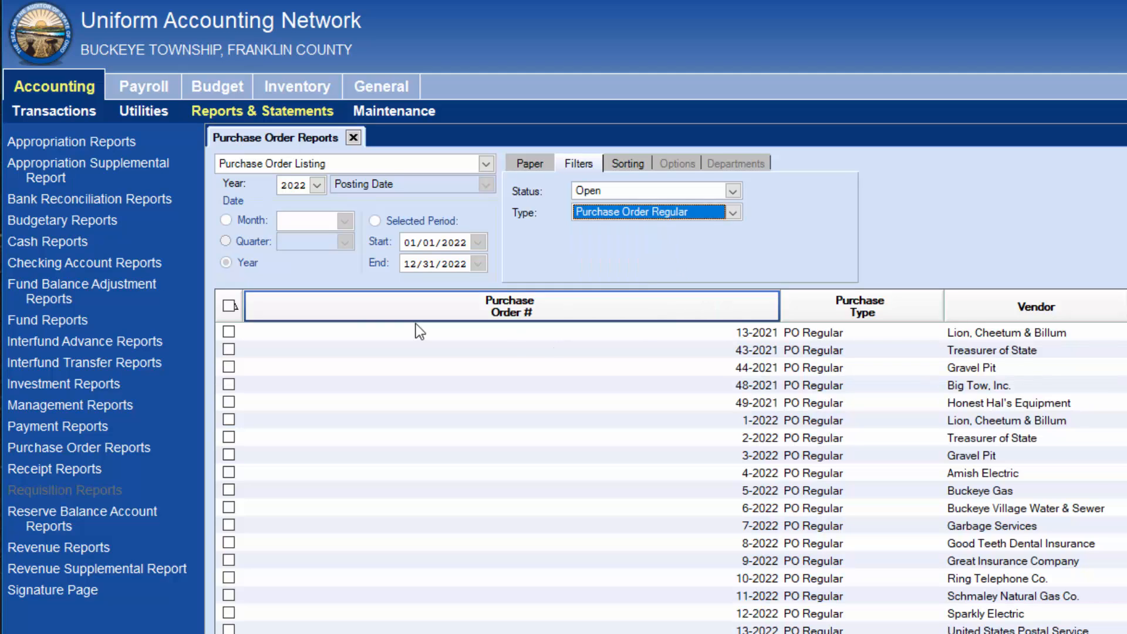
click(229, 307)
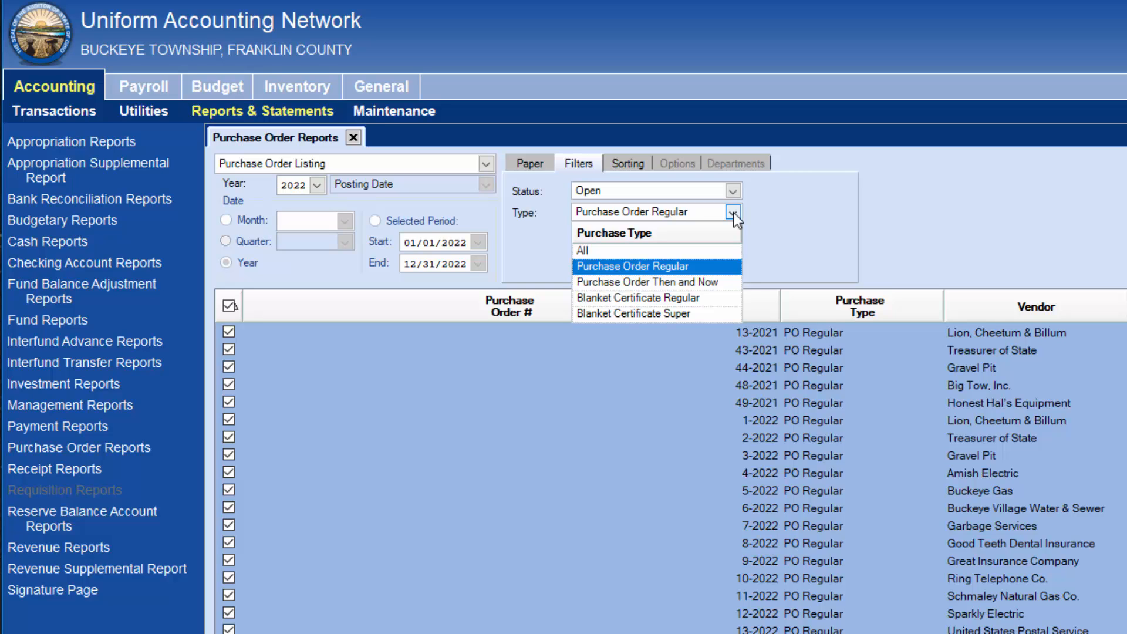
Step: Switch to the Purchase Order Status report with every purchase order selected, and close the reports screen when finished
click(486, 164)
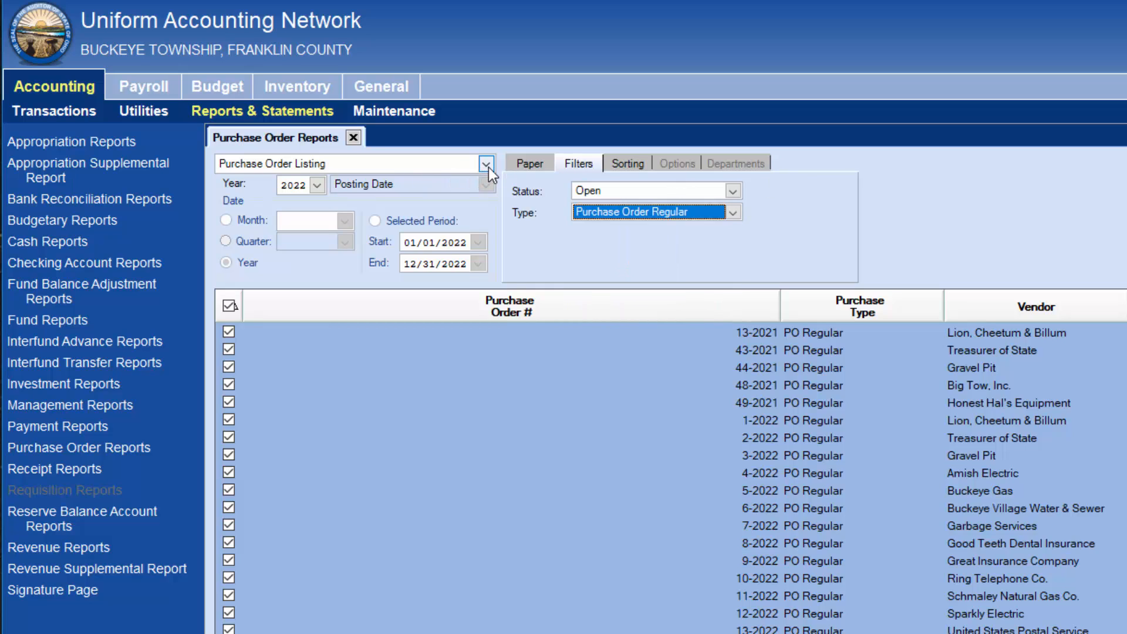
click(486, 164)
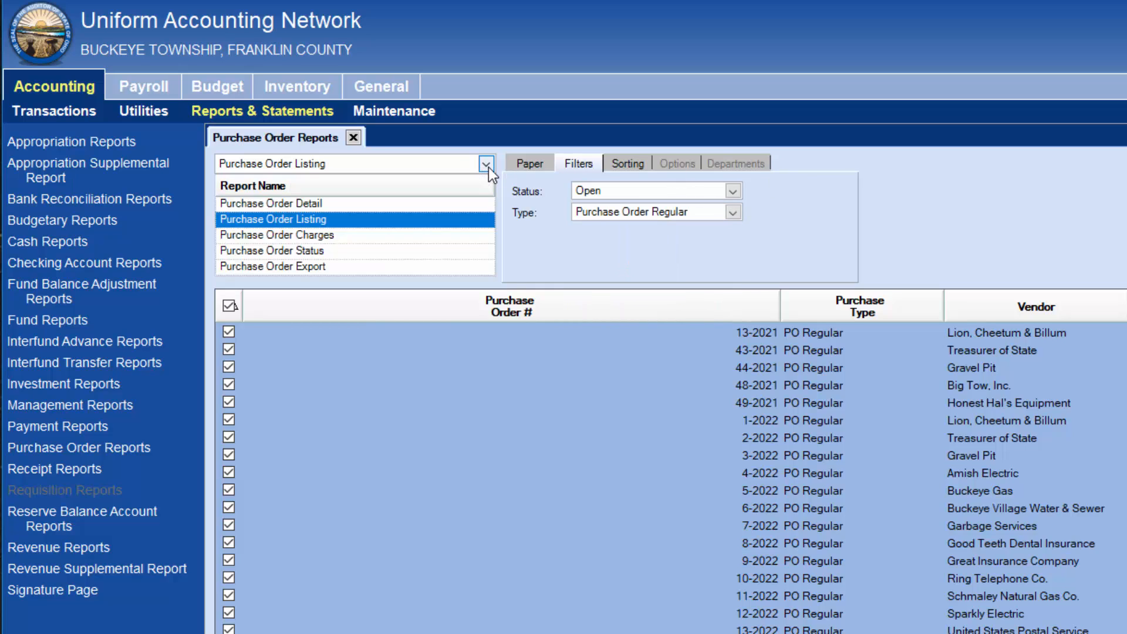
click(321, 251)
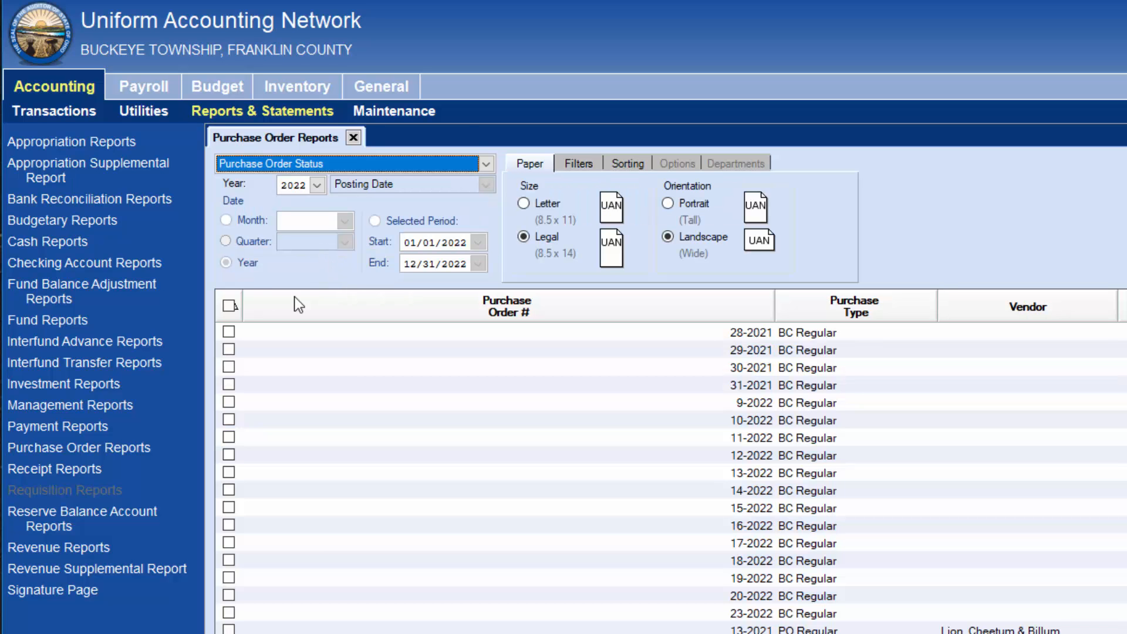
click(229, 305)
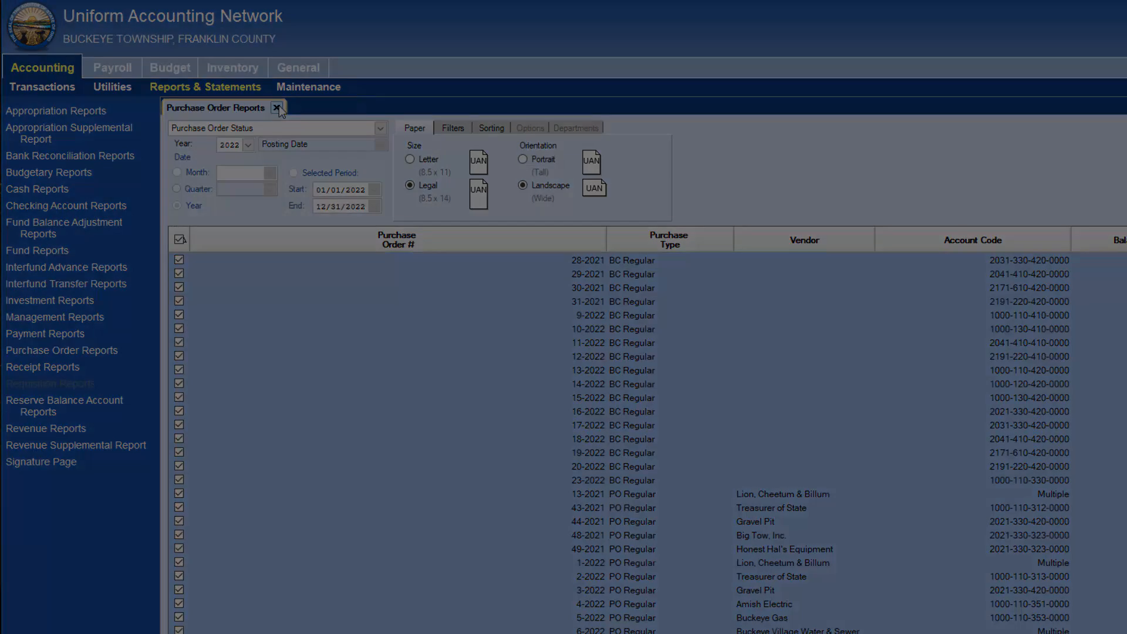
click(277, 107)
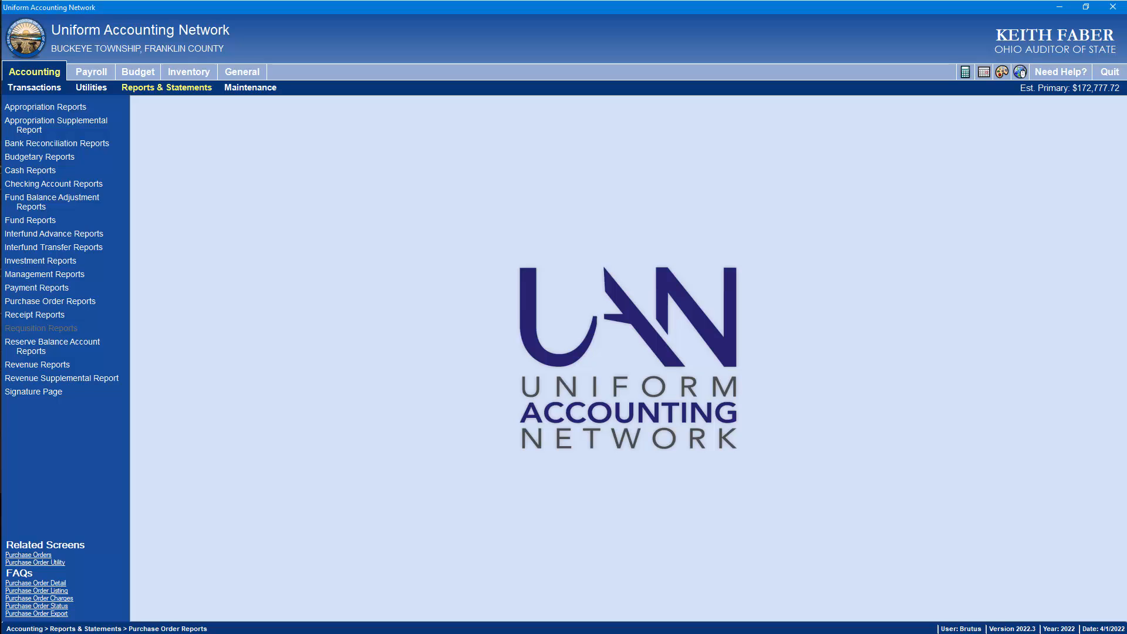
Step: Open the Purchase Orders accounting transactions and start a new PO Regular purchase order
click(47, 69)
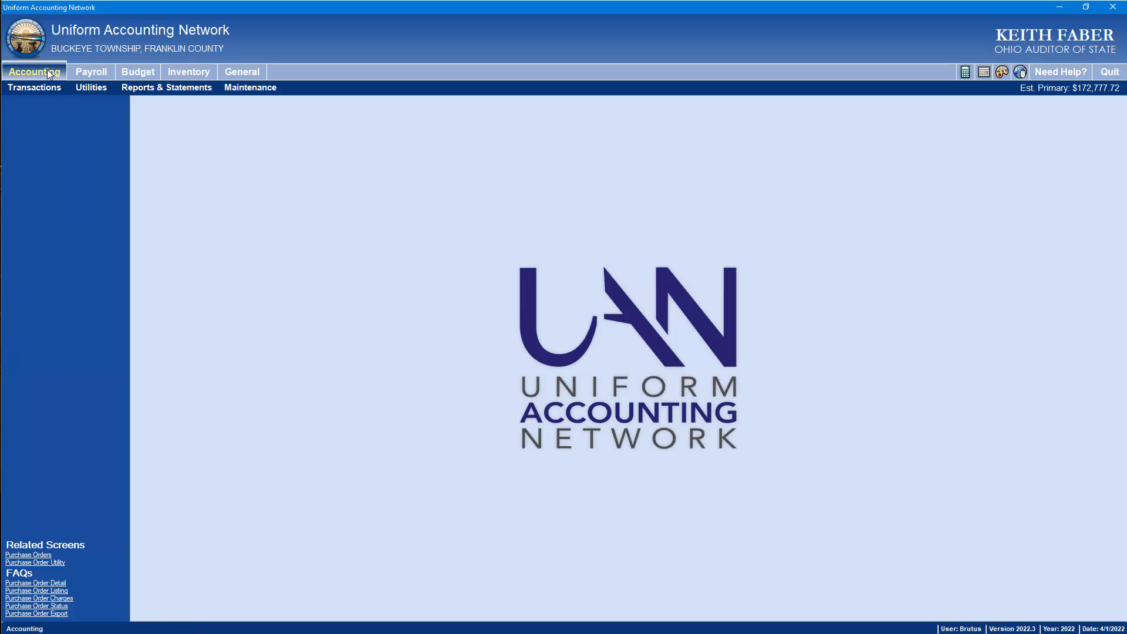
click(46, 91)
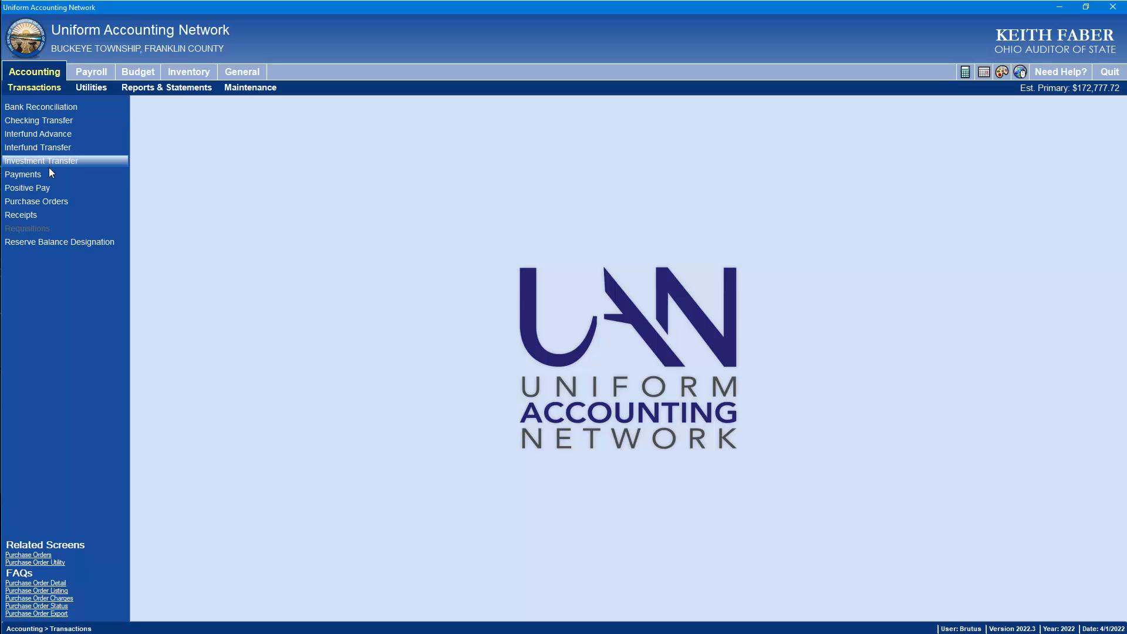
click(51, 201)
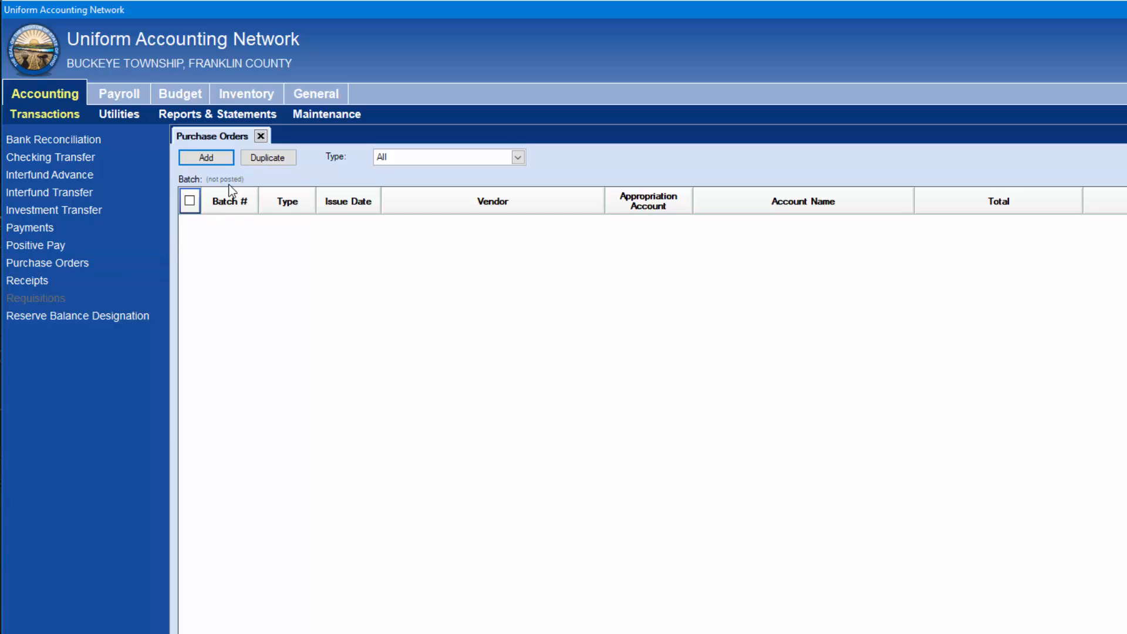
click(229, 159)
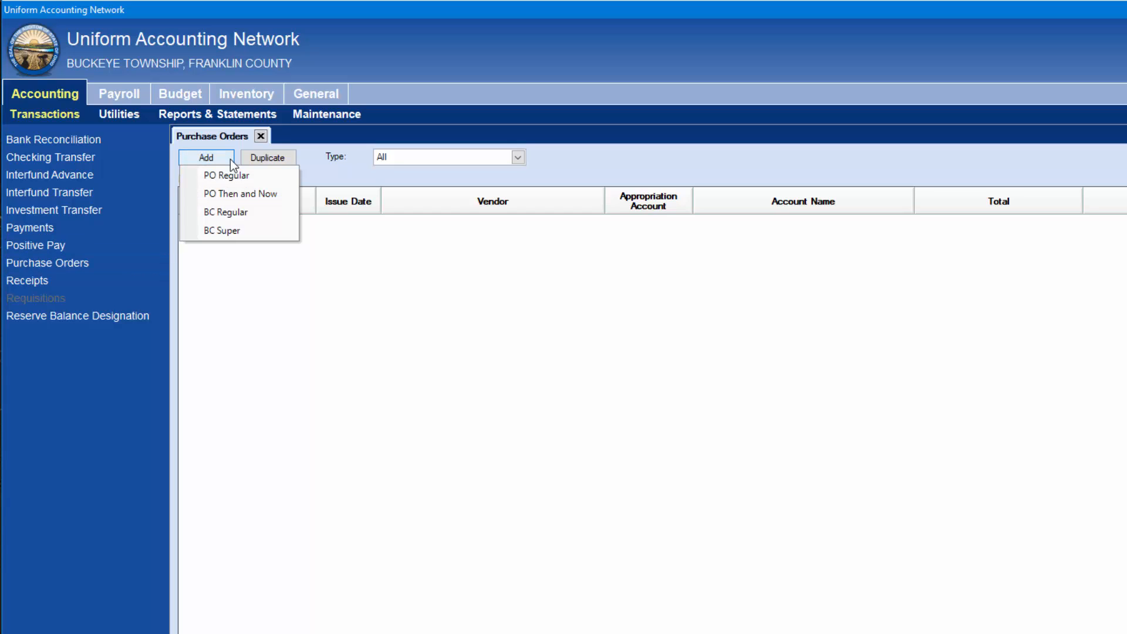
click(270, 175)
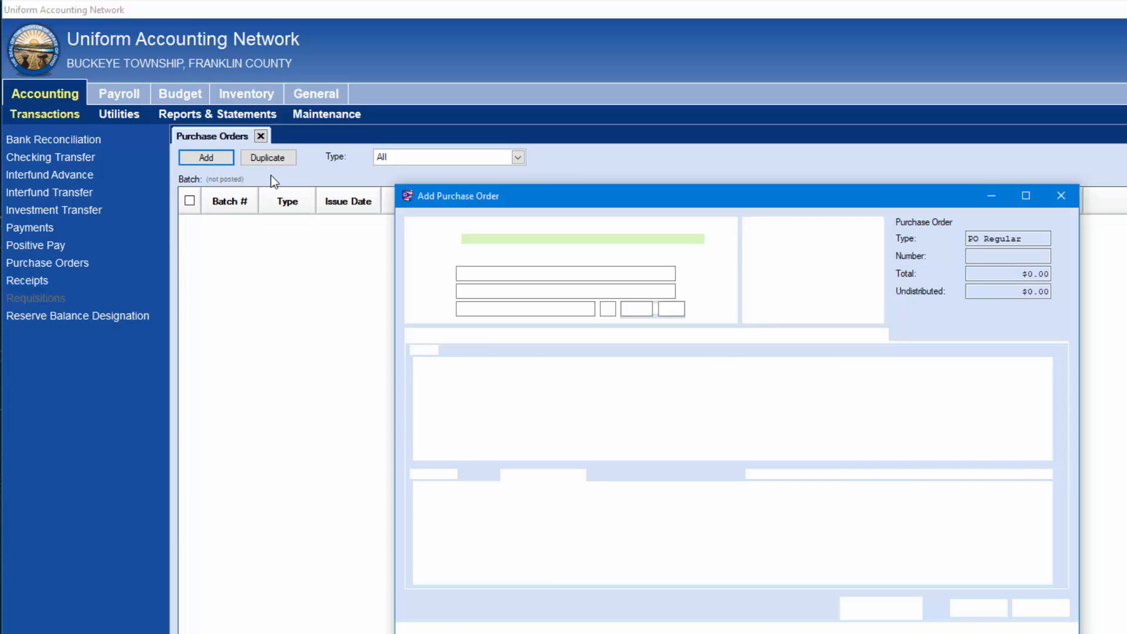
drag(573, 199, 259, 192)
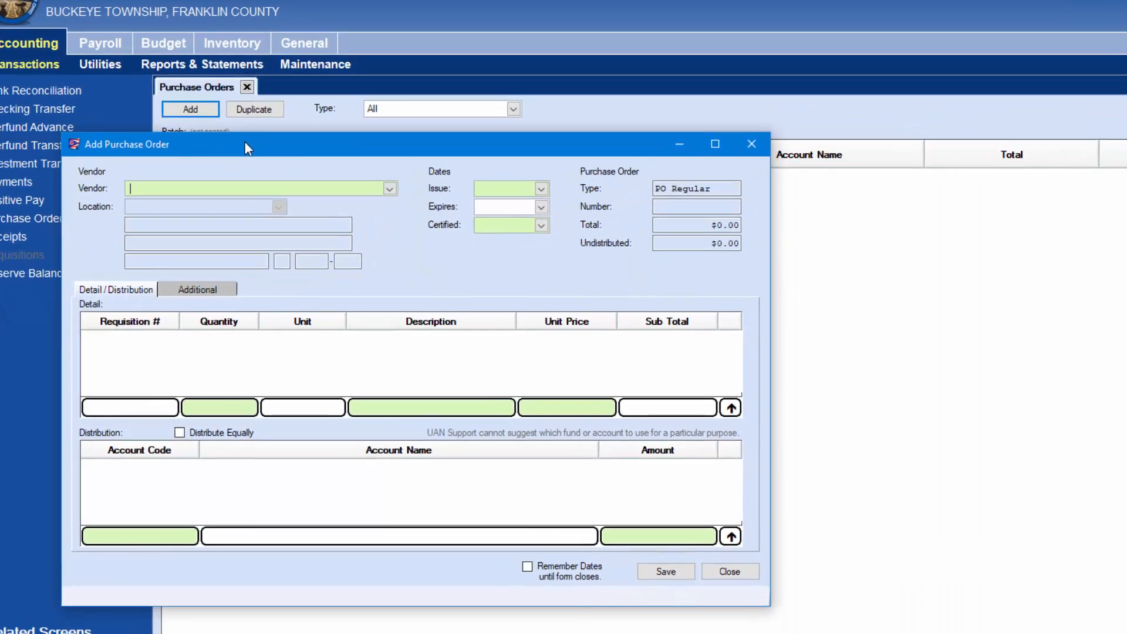
drag(245, 143, 235, 138)
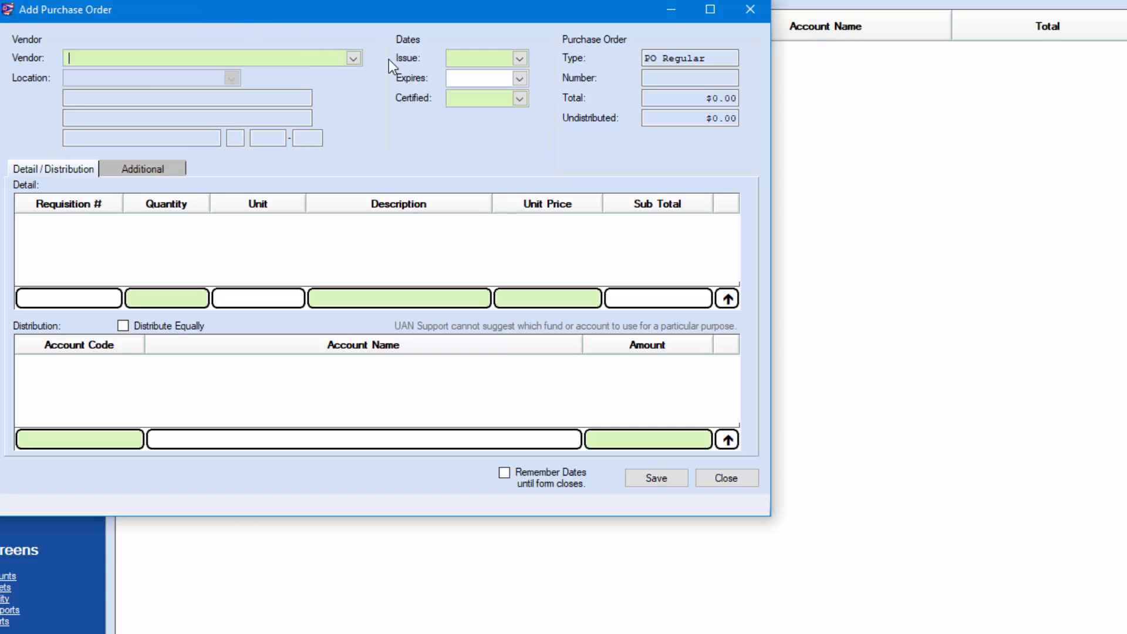
Step: Set the purchase order's vendor to Treasurer of State with the UAN & Audit Fees location
click(354, 59)
text(tre)
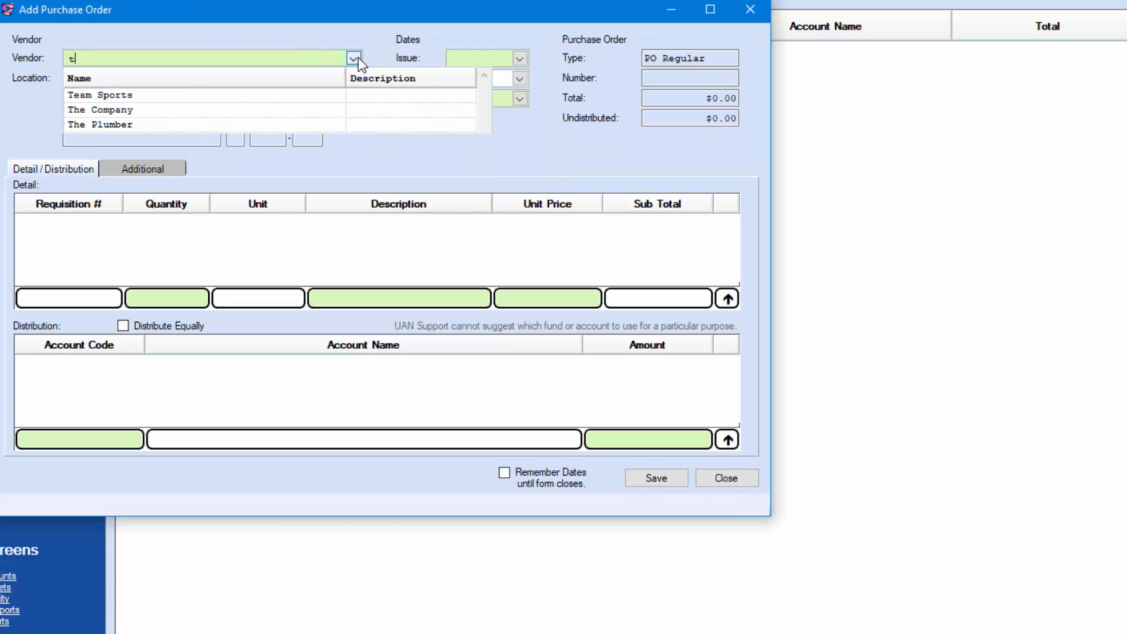
click(224, 96)
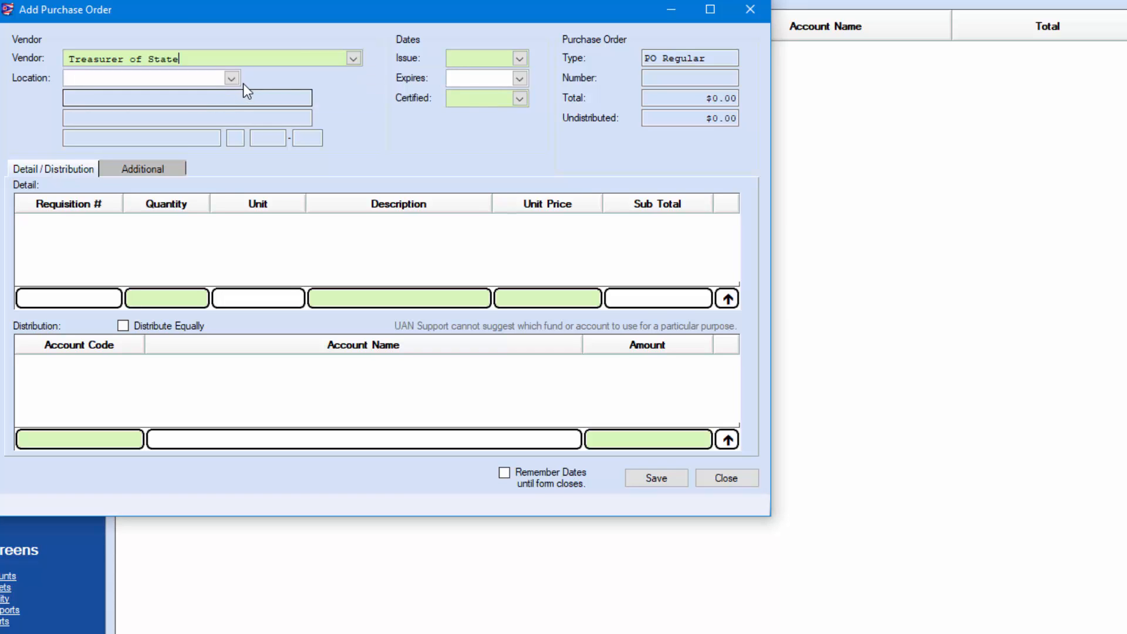
click(232, 78)
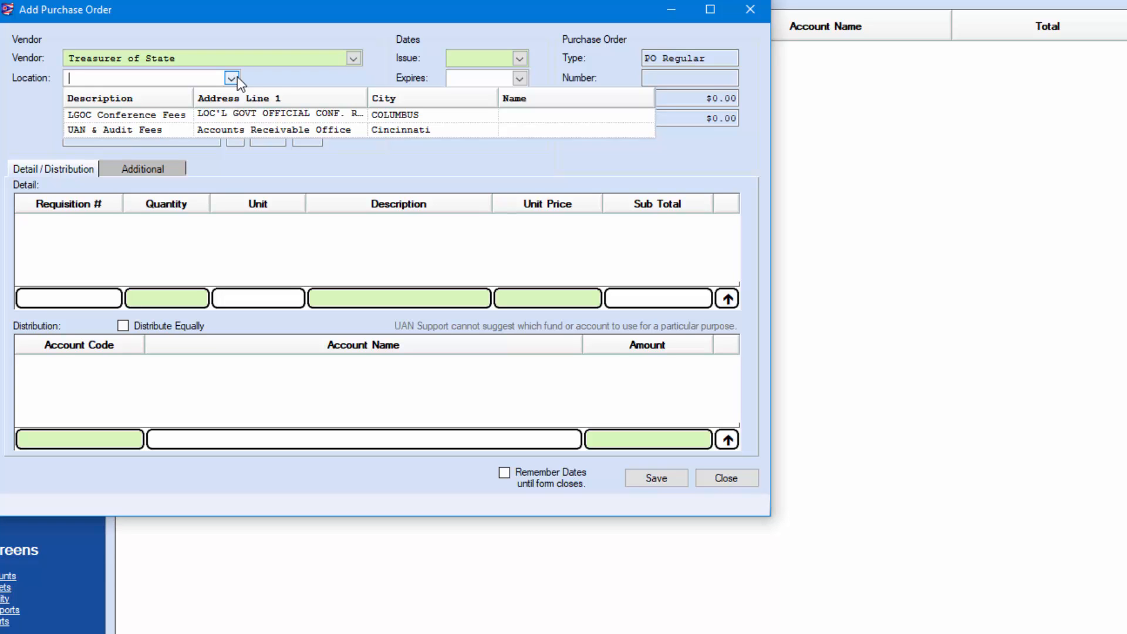
click(145, 133)
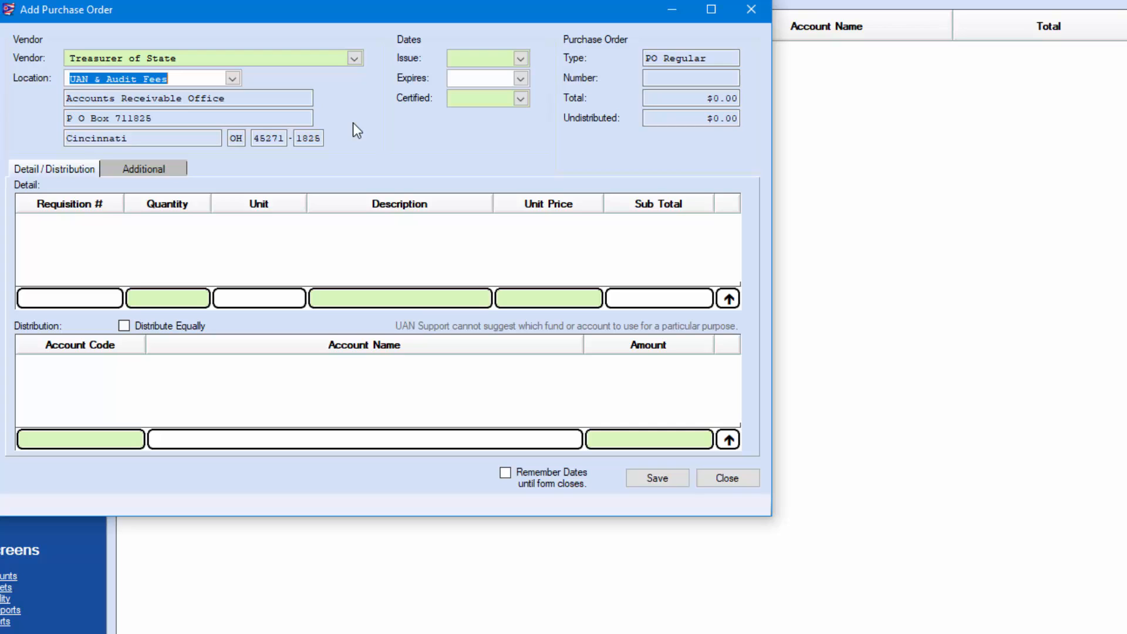
Step: Set the purchase order's issue and certified dates to 04/01/2022, leaving the expiry date blank
click(520, 58)
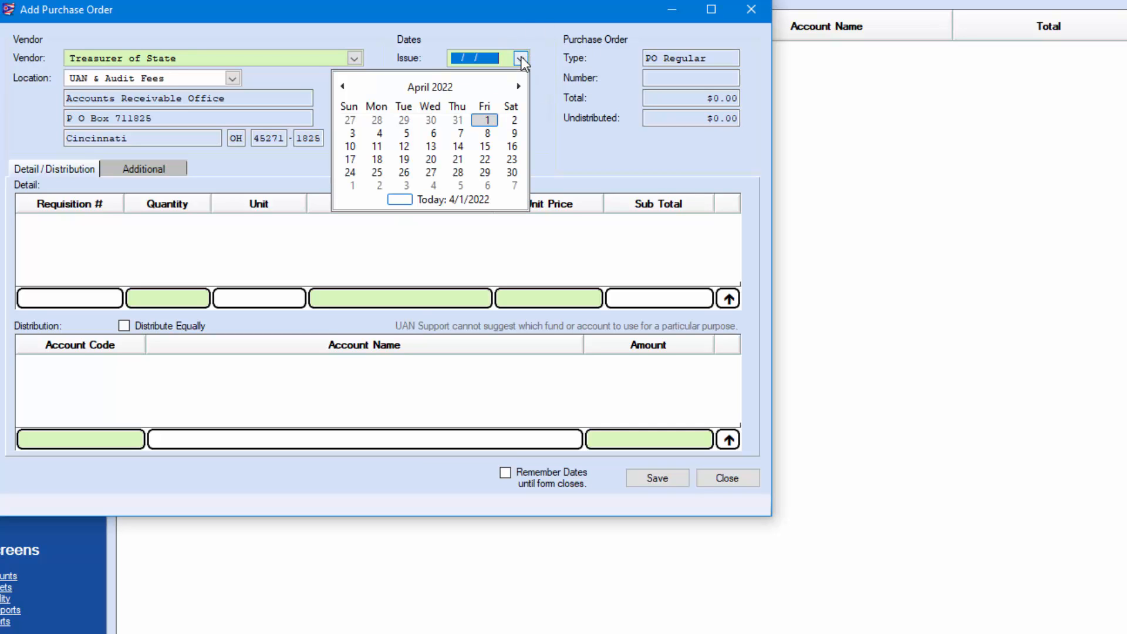
click(487, 120)
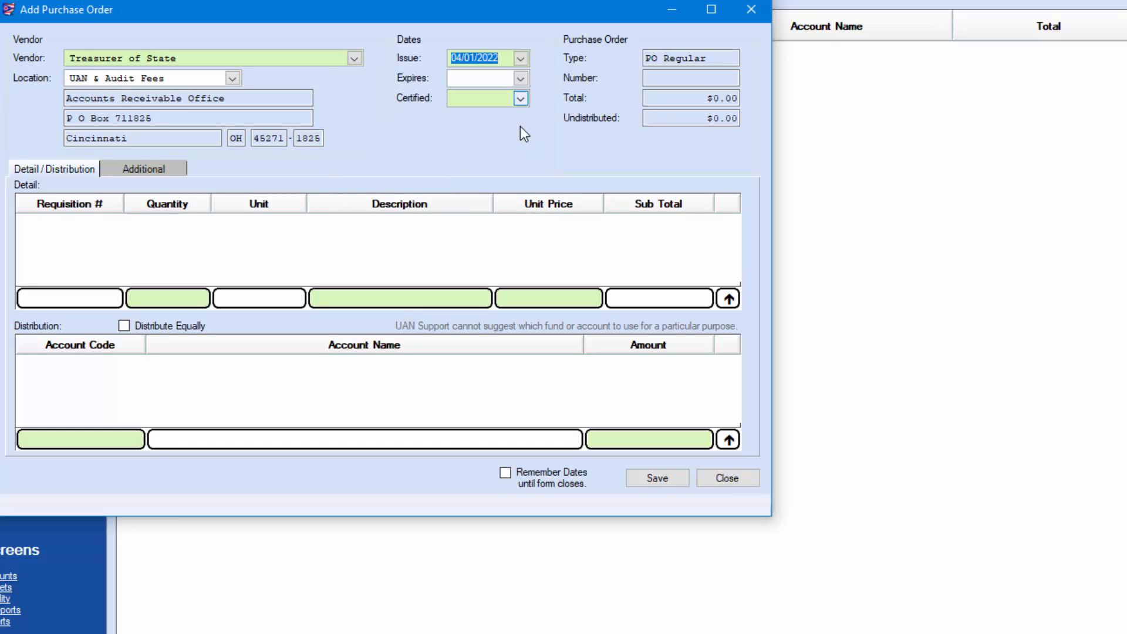
click(519, 99)
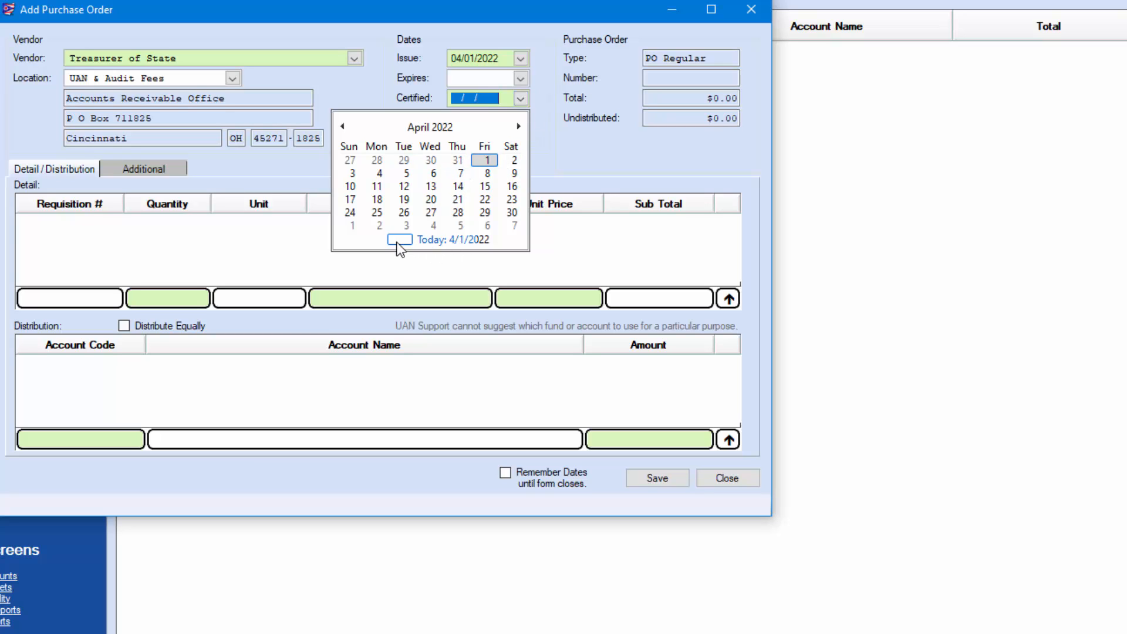
click(459, 241)
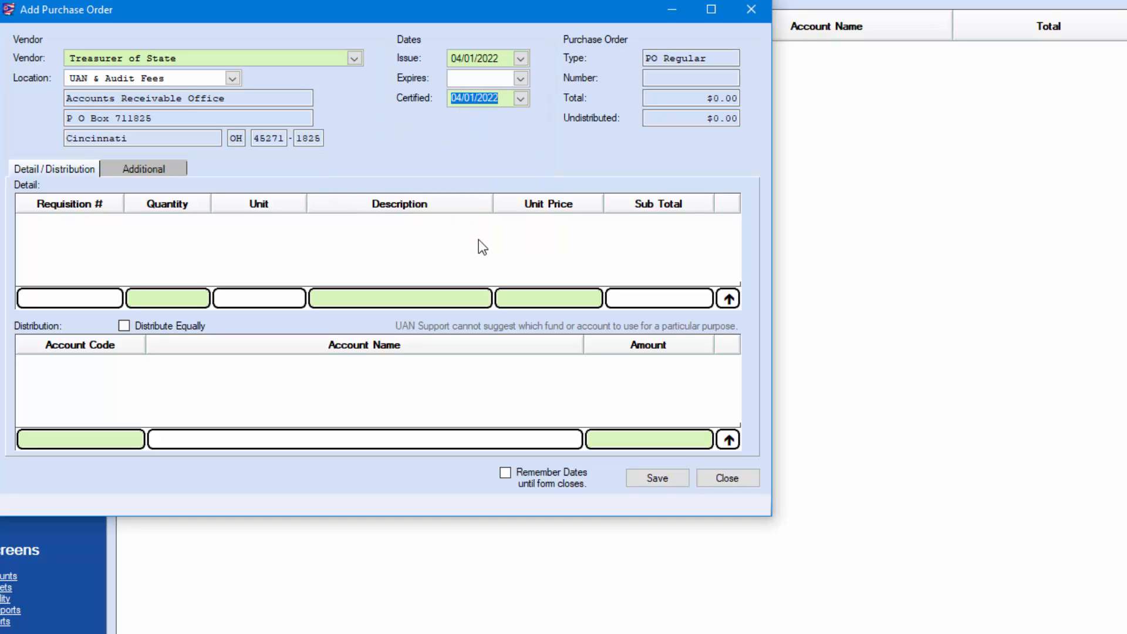
Step: Enter a detail line with quantity 1, description UAN Lease and unit price $2,295.00, leaving the requisition number blank
click(105, 300)
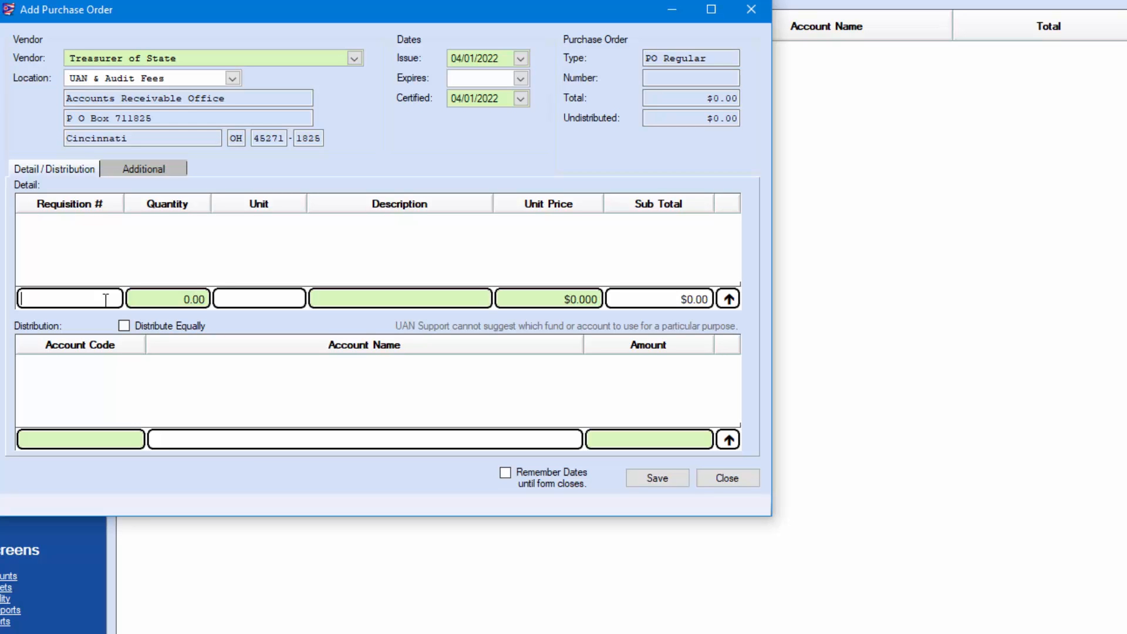
key(Tab)
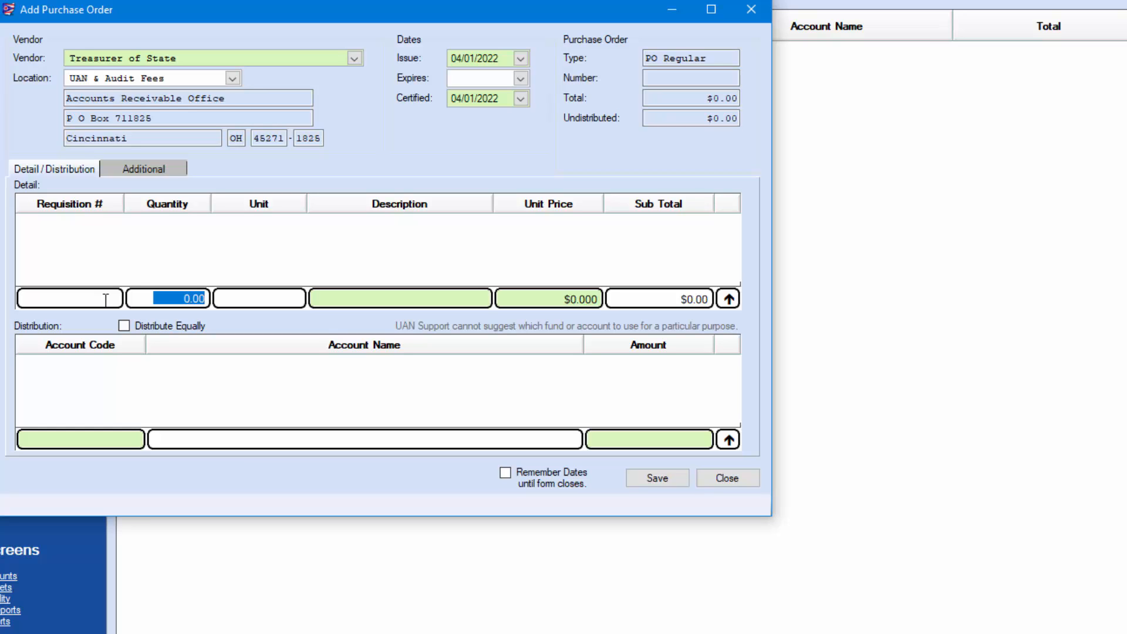
text(1)
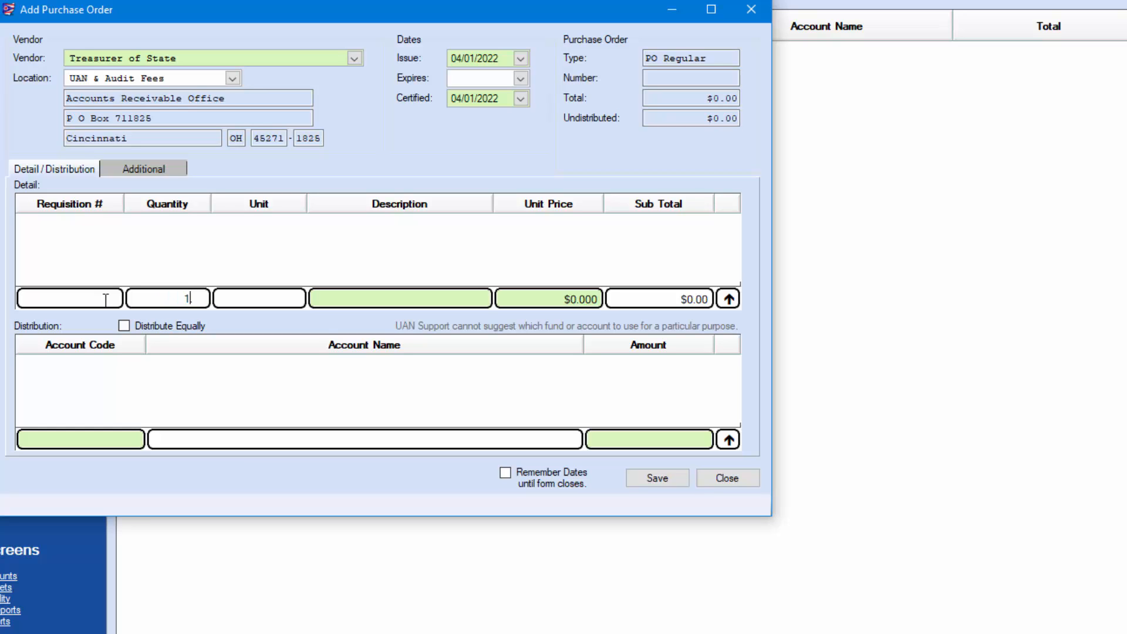
key(Tab)
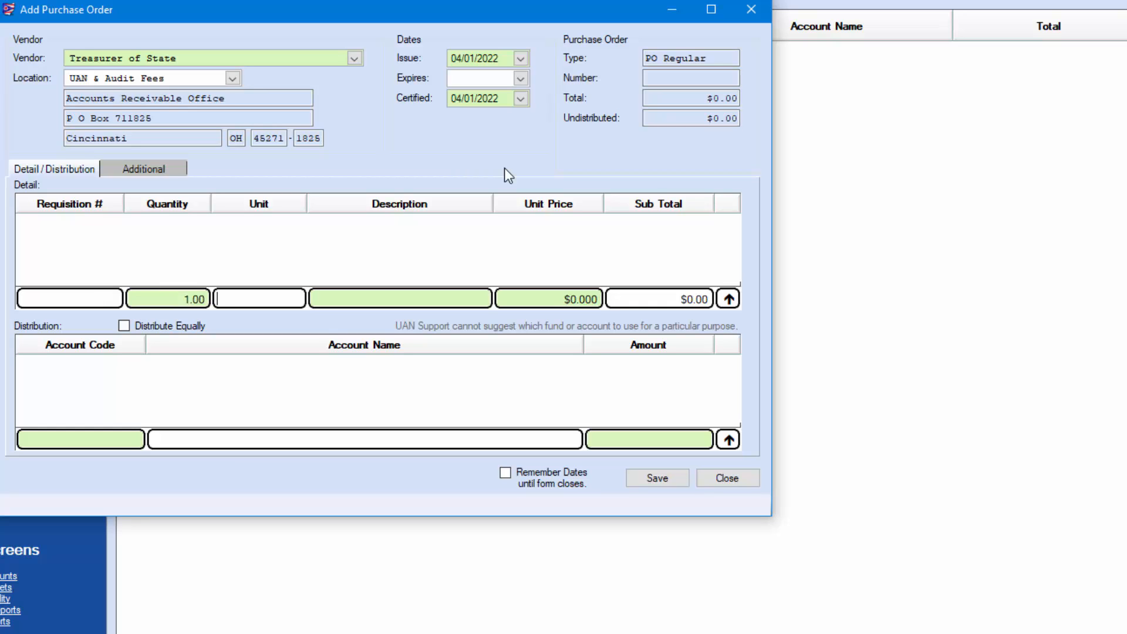
key(Tab)
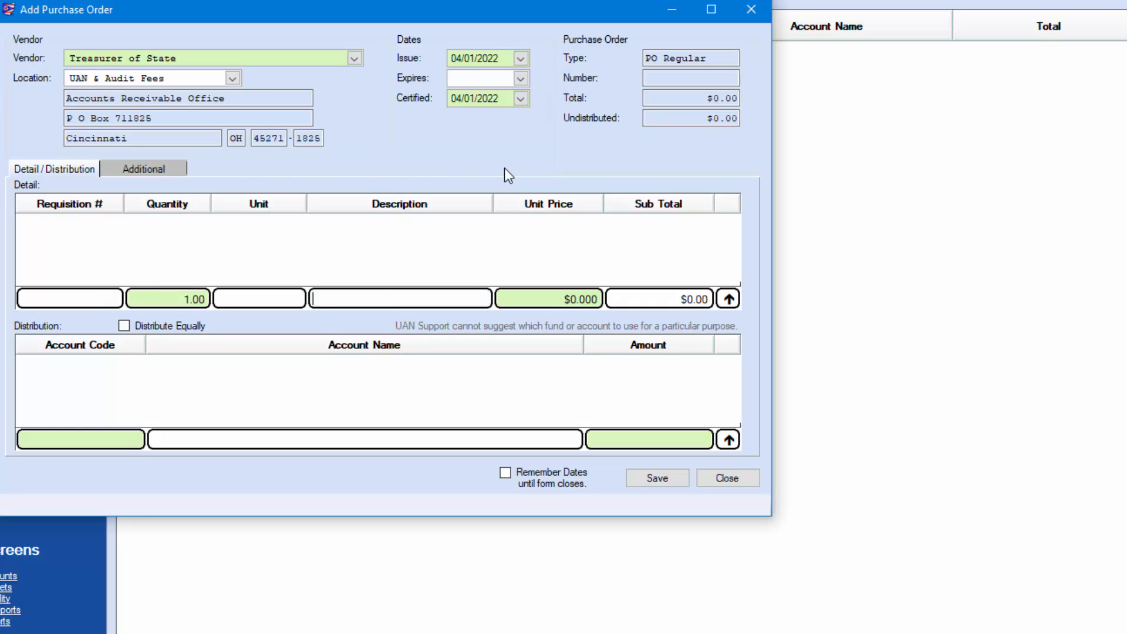
text(UAN Lease)
key(Tab)
text(2)
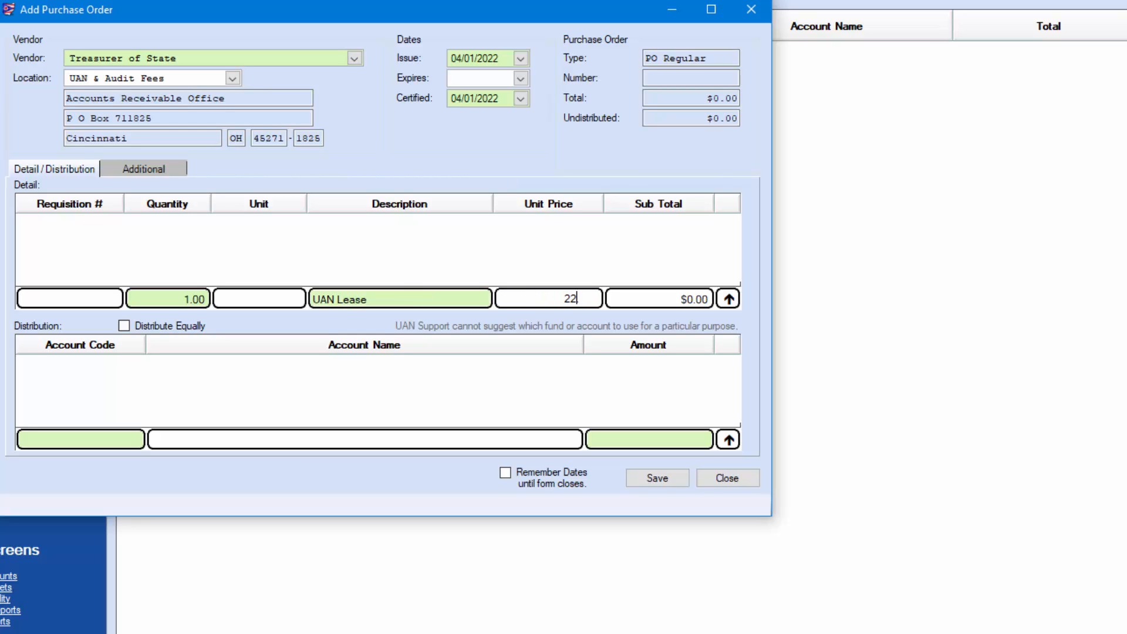
text(,295.00)
key(Tab)
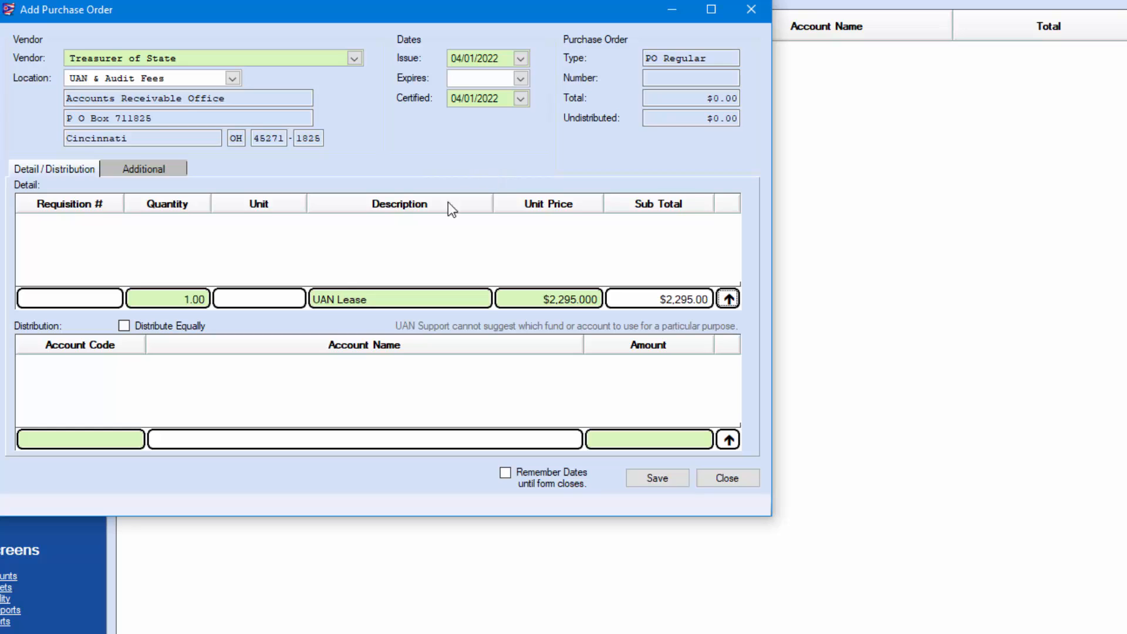
Step: Set the UAN Lease line's unit to 3 Quarter and add the line to the purchase order detail
click(265, 300)
text(3 Quarter)
key(Tab)
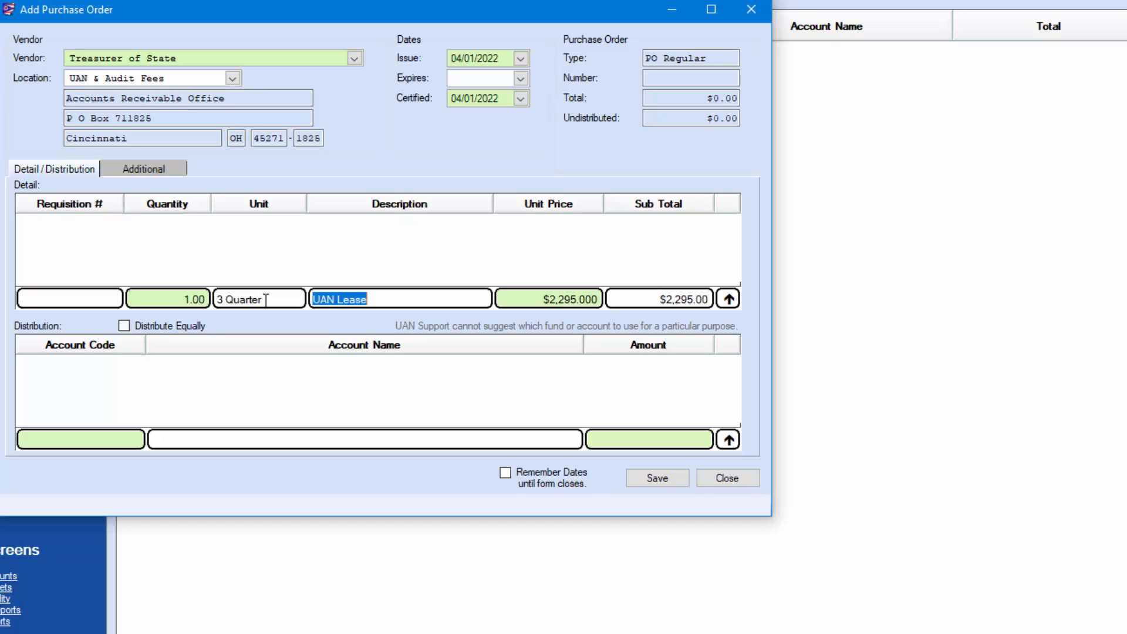
click(729, 299)
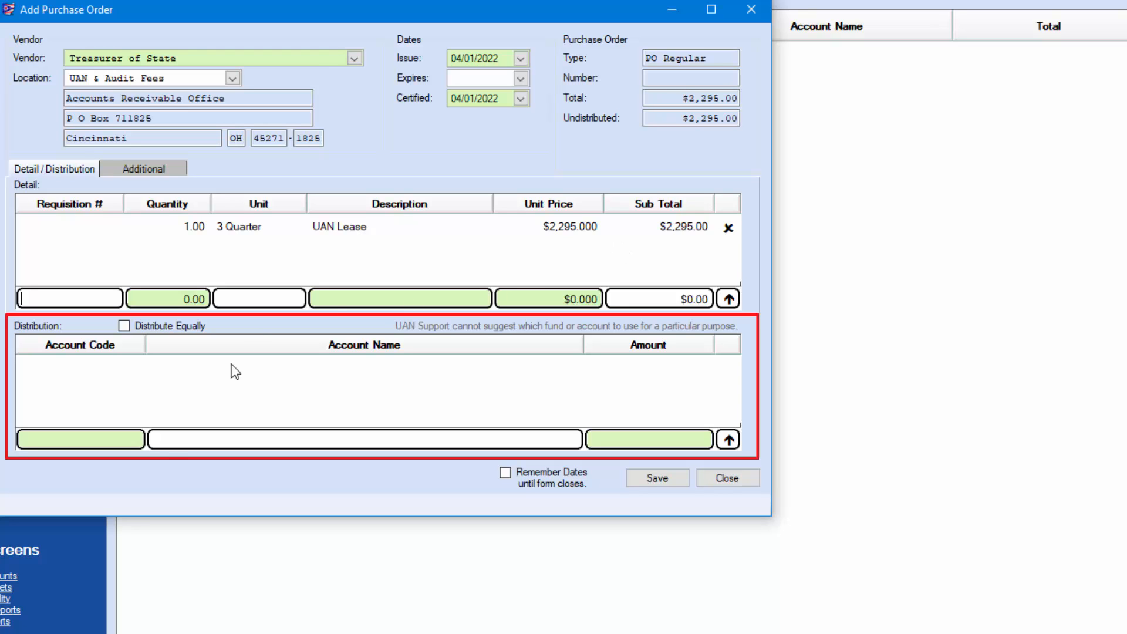
click(139, 443)
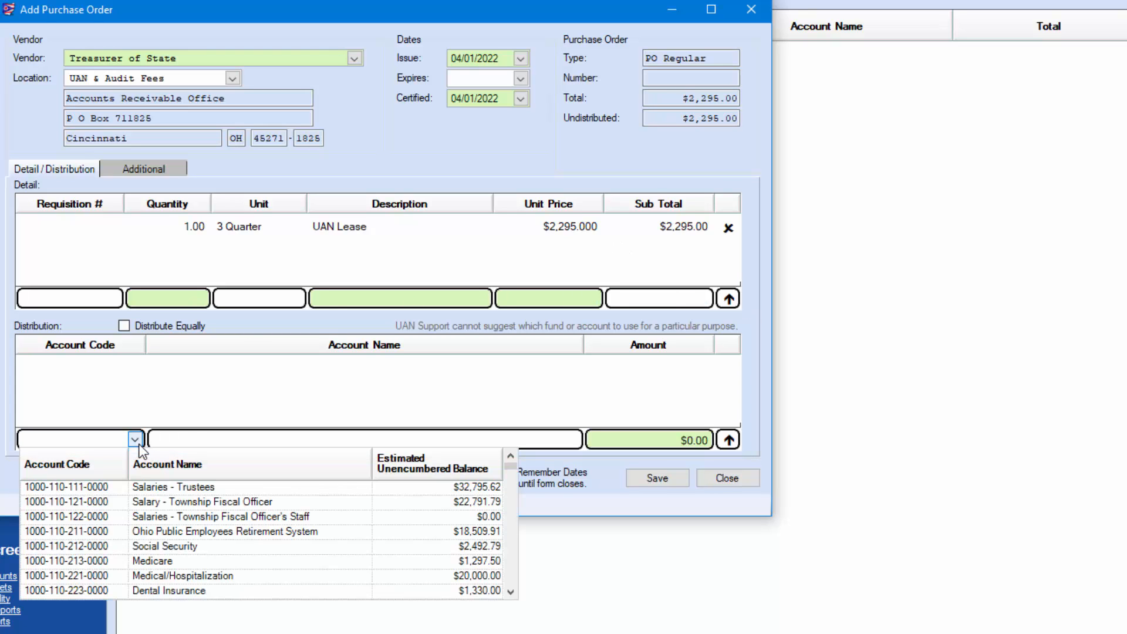
text(1000-)
click(512, 593)
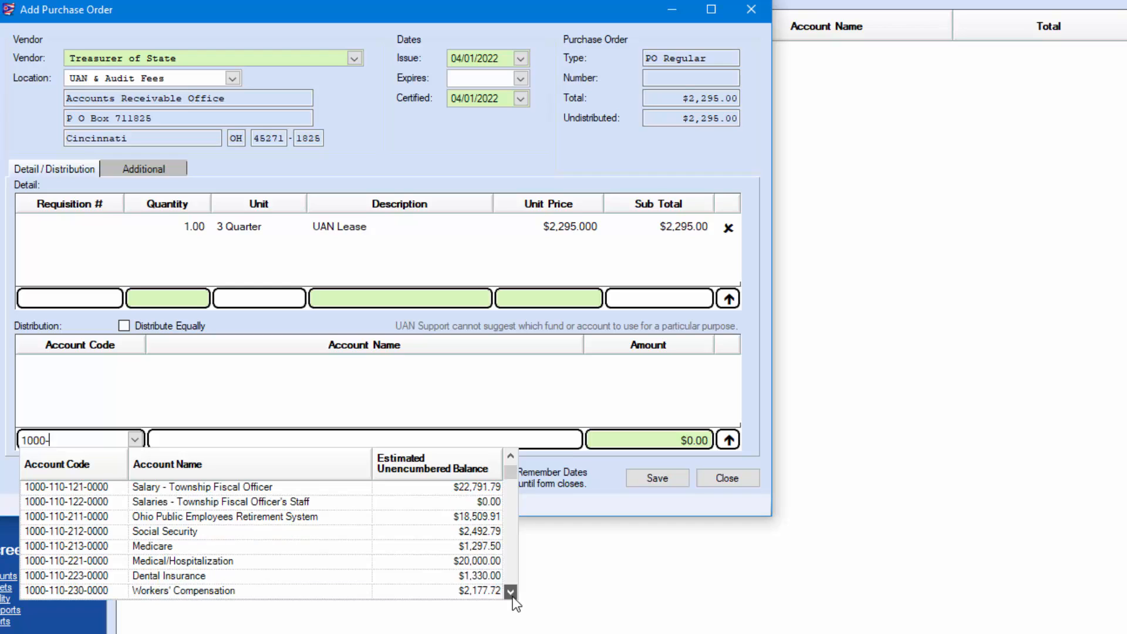
click(512, 593)
click(511, 593)
click(512, 593)
click(511, 593)
click(512, 593)
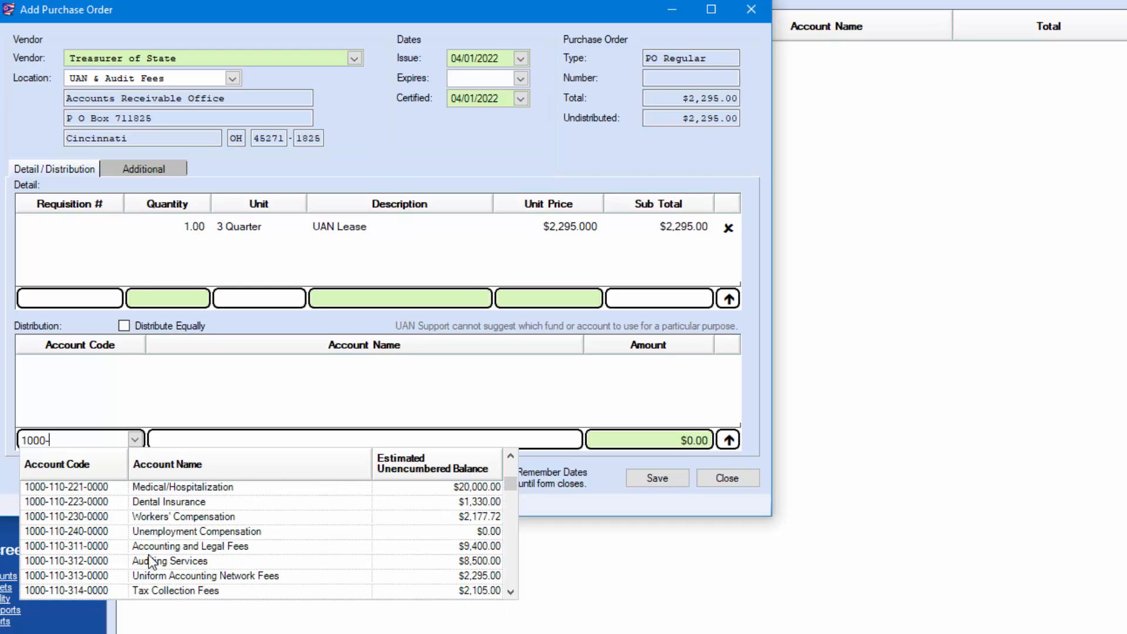
click(198, 575)
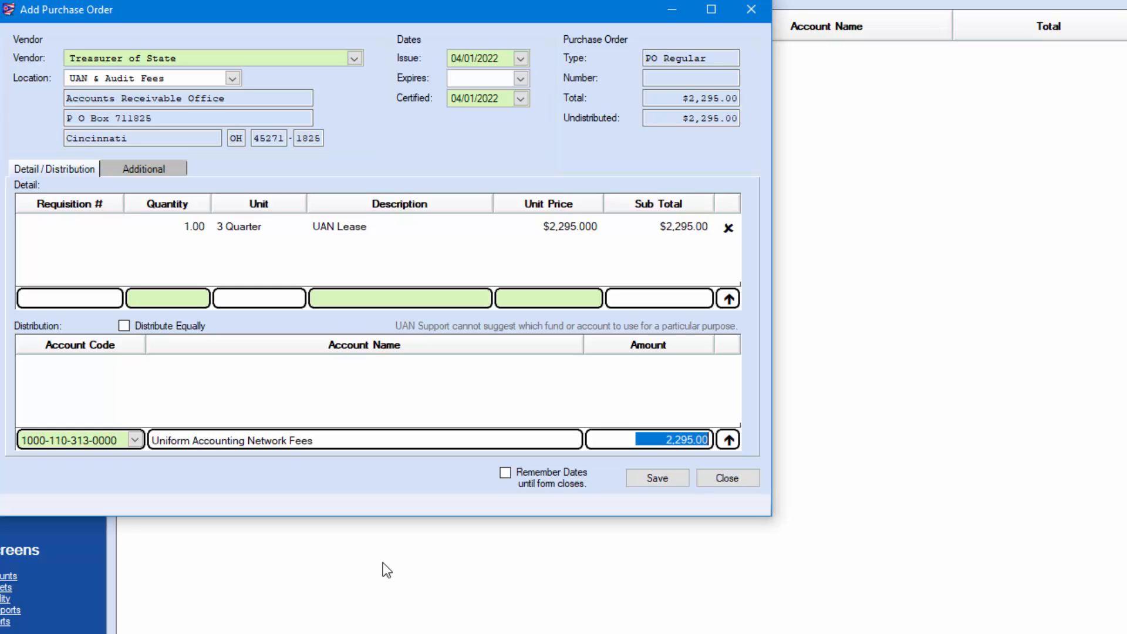
key(Return)
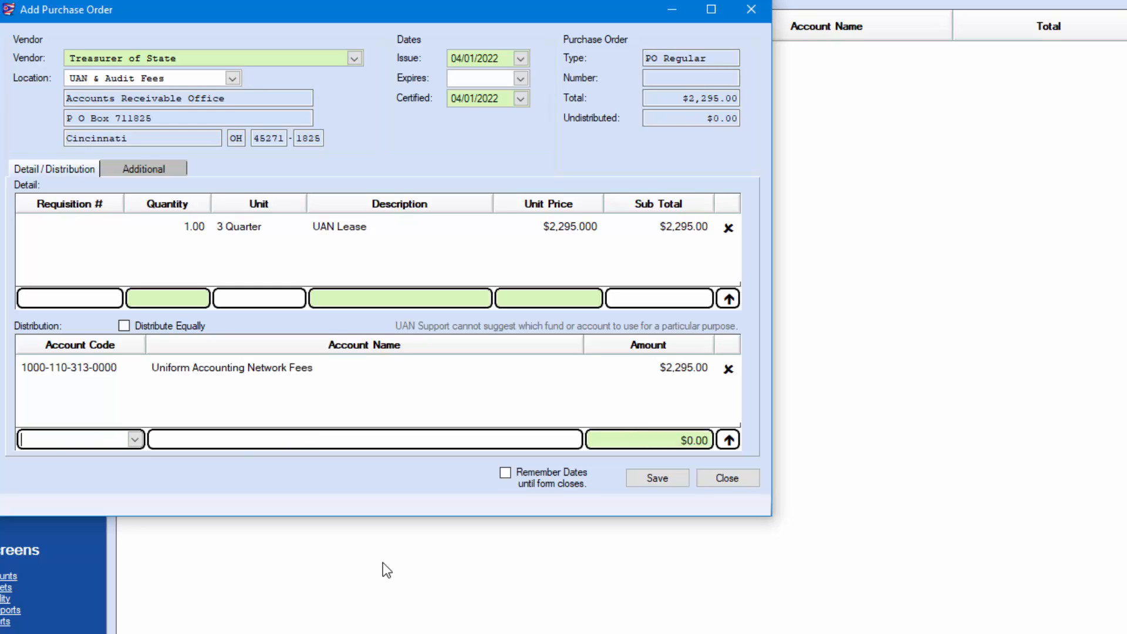
Step: Have the dates remembered until the form closes and save the purchase order
click(506, 473)
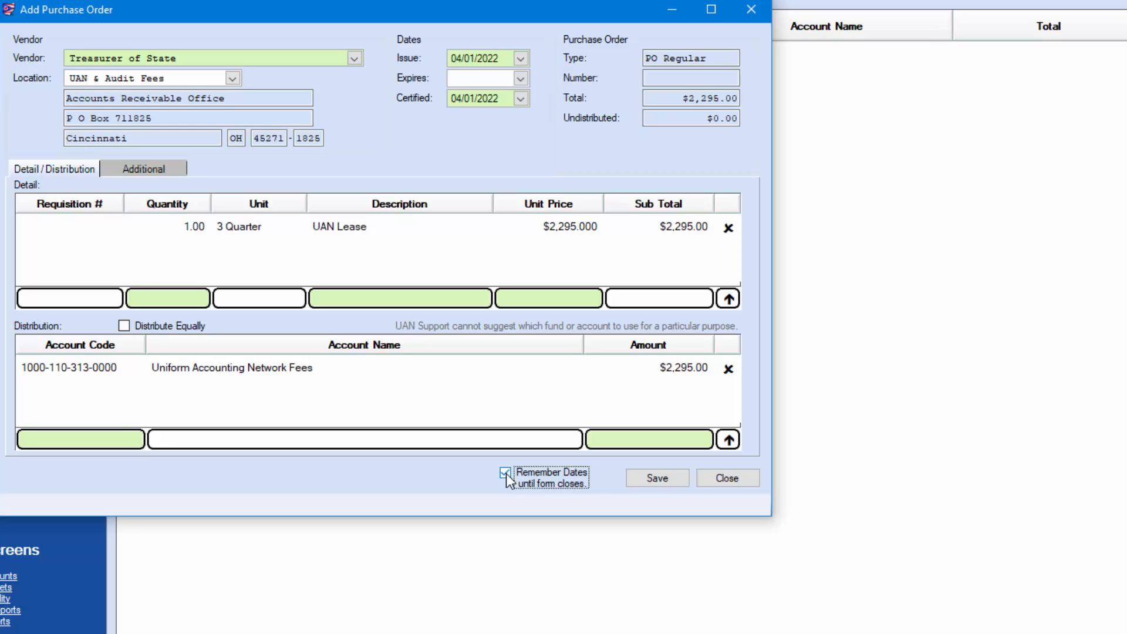
click(664, 482)
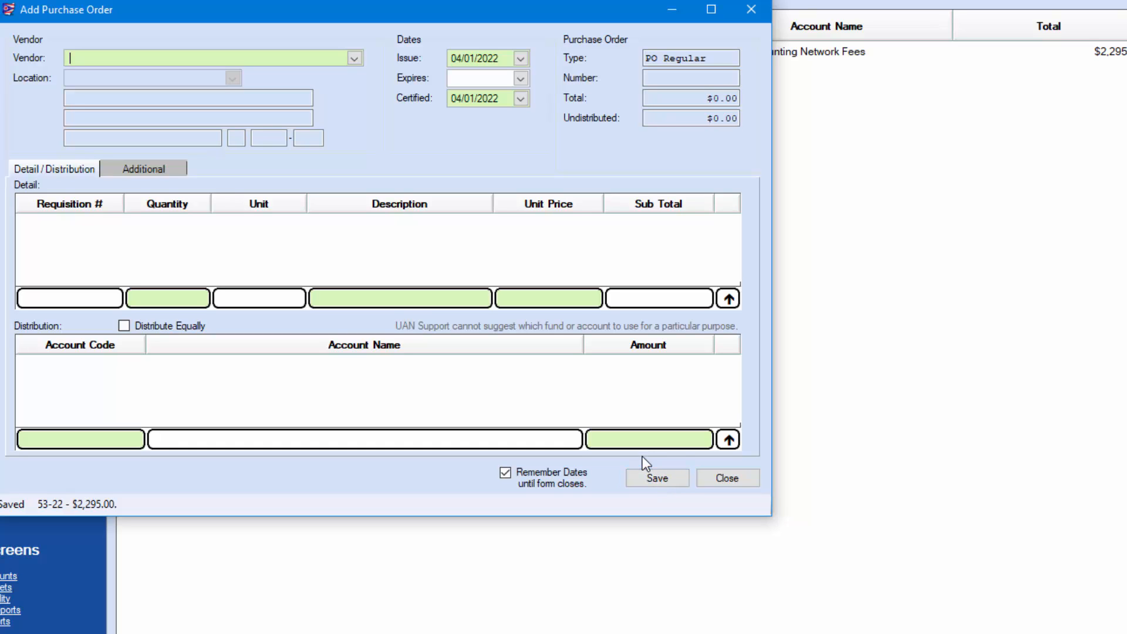
Step: Set the new purchase order's vendor to Sparkly Electric
click(355, 58)
text(s)
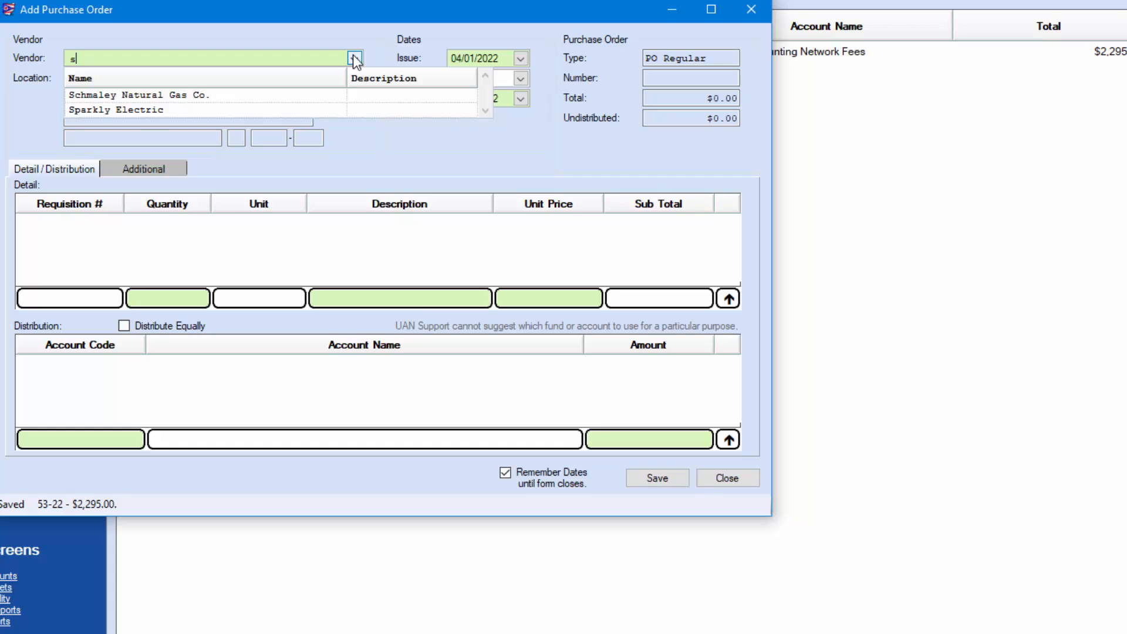
text(pa)
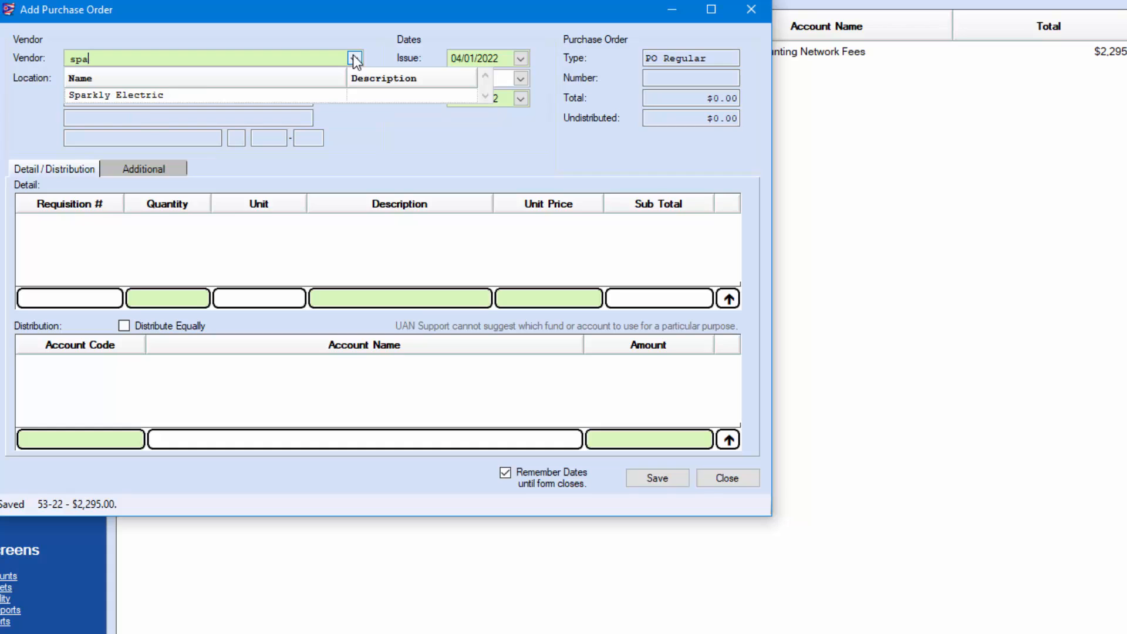
click(316, 94)
Step: Add a detail line with quantity 1, description Electricity and unit price $9,000.00
click(179, 298)
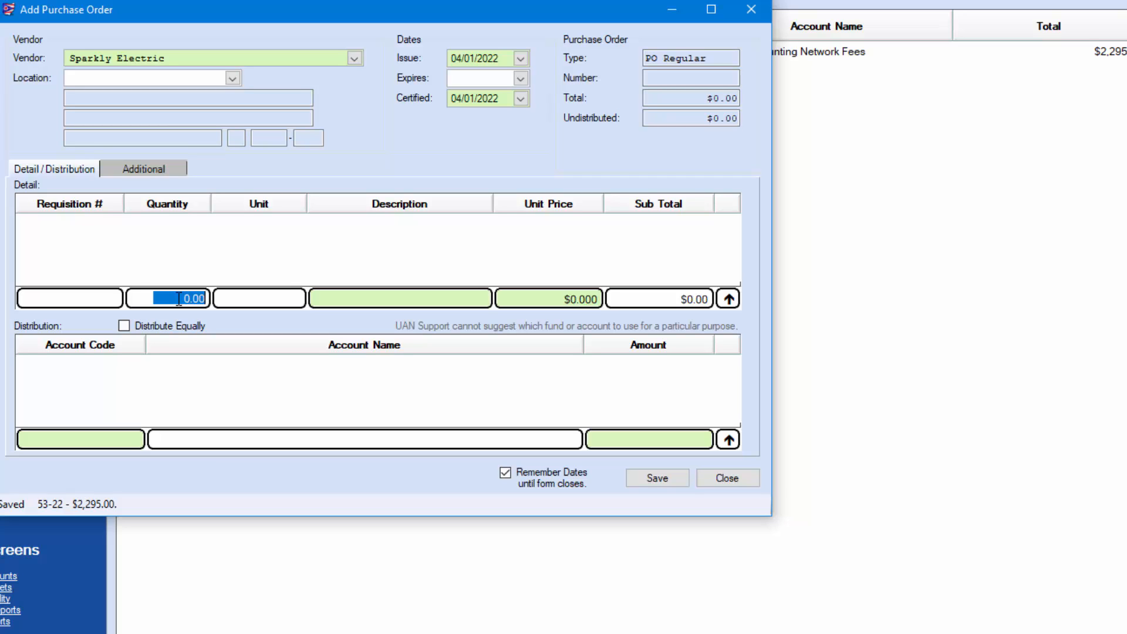
text(1.)
key(Tab)
key(Tab)
text(Ele)
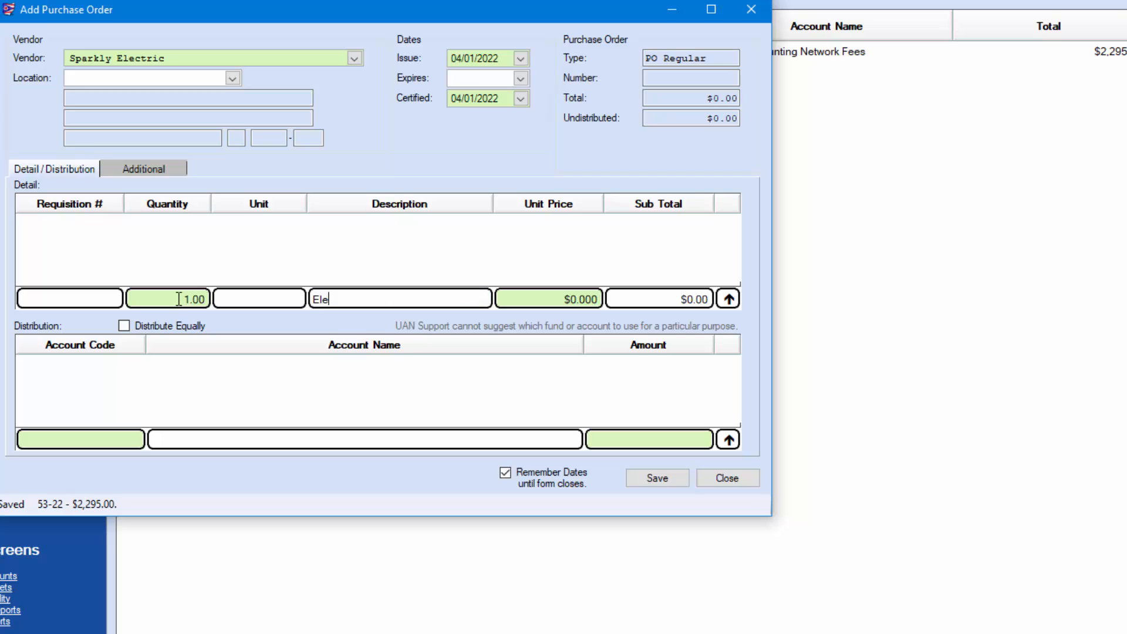
text(ctricity)
key(Tab)
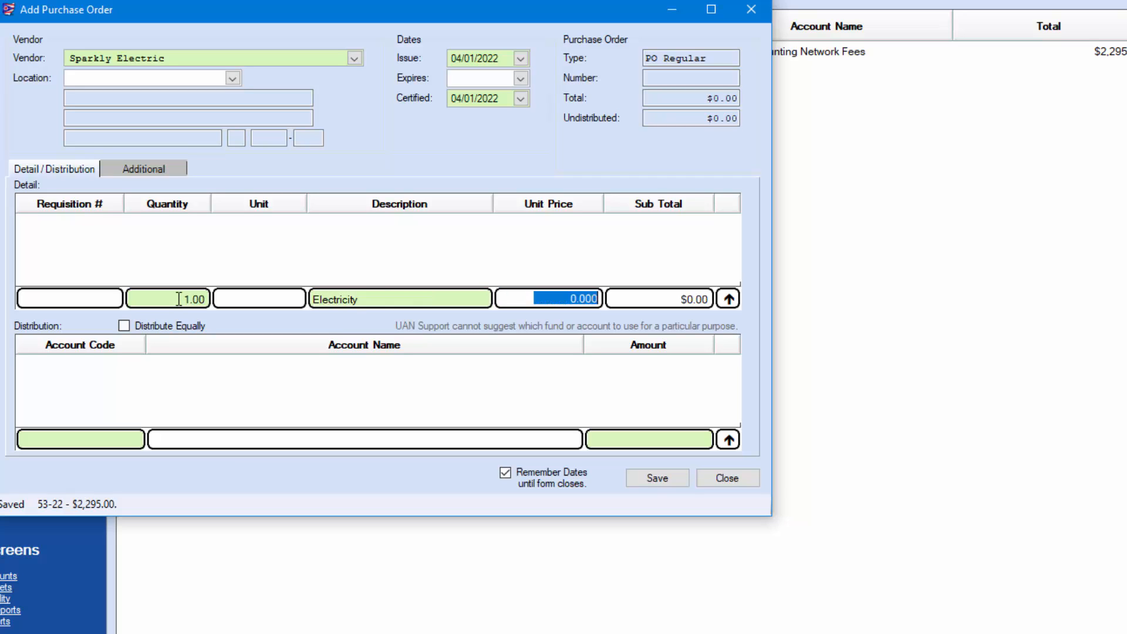
key(BackSpace)
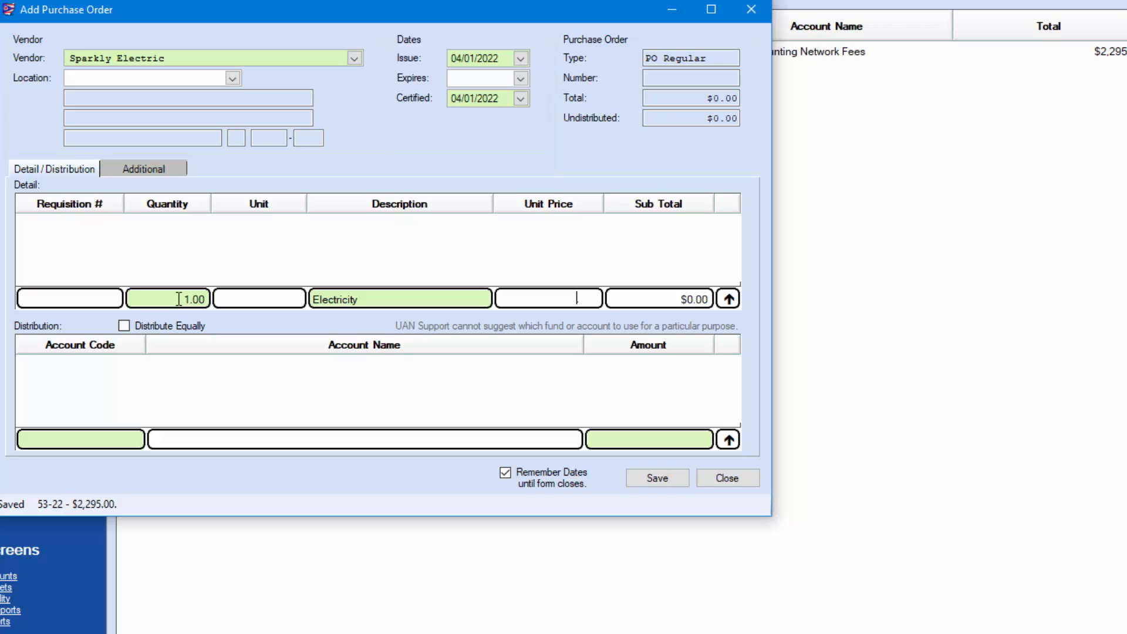
text(9,000.00)
key(Return)
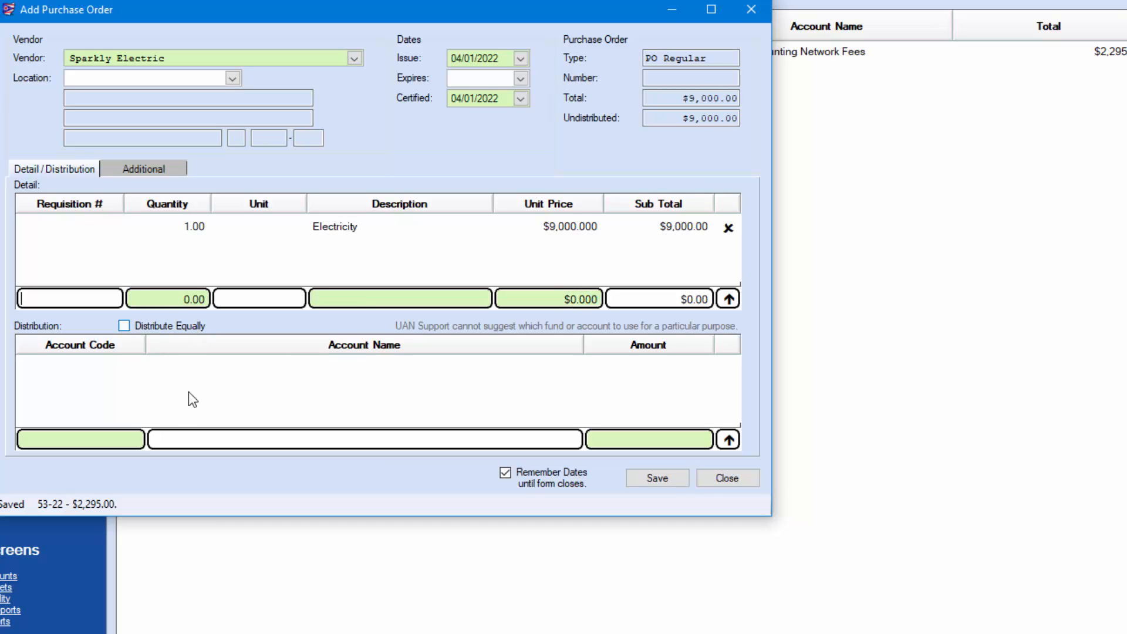
click(135, 440)
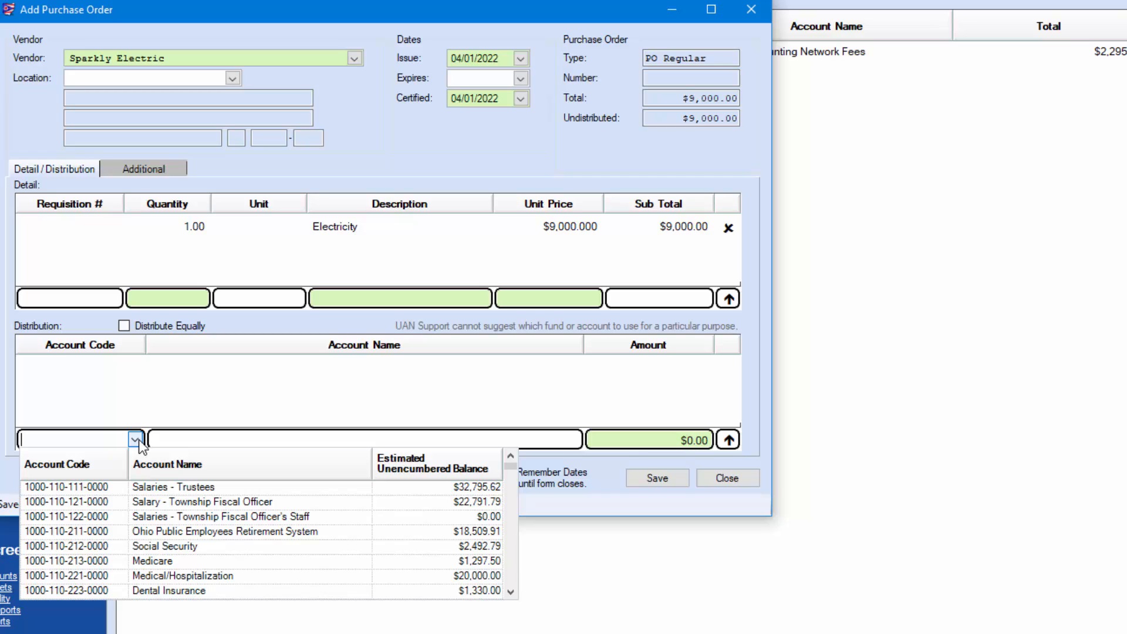
text(1000-120)
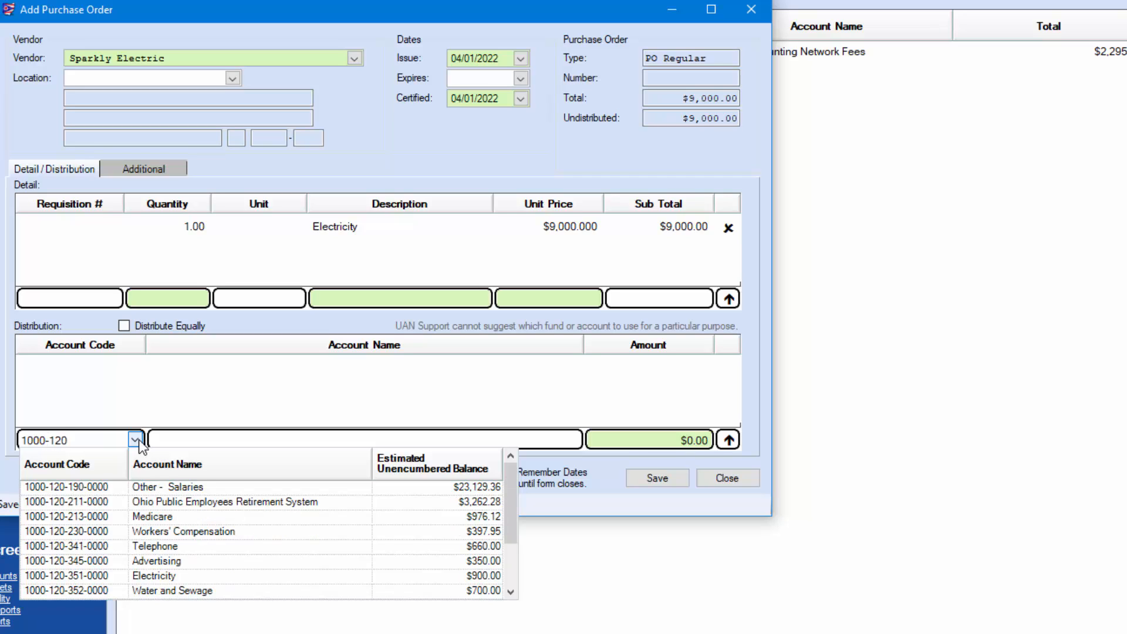
text(-351)
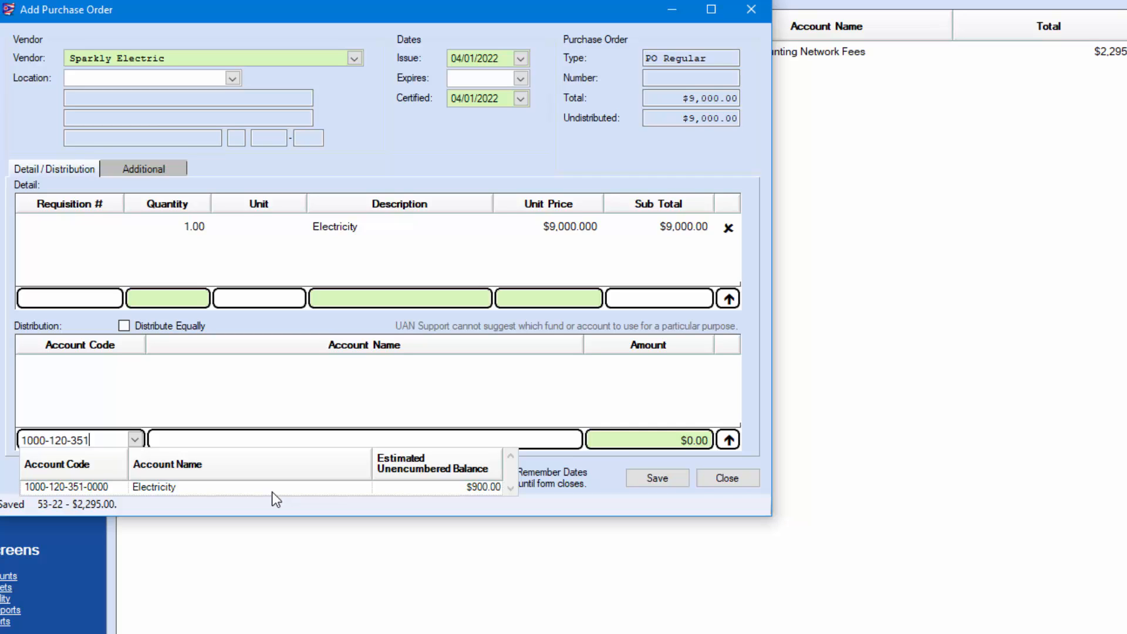
click(290, 490)
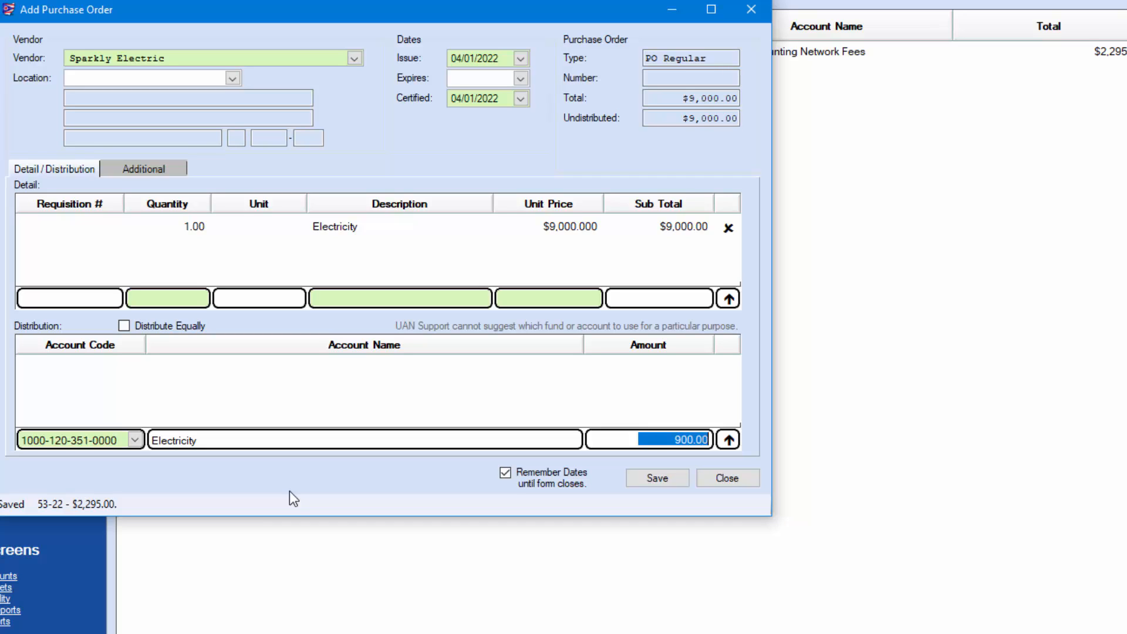
key(Return)
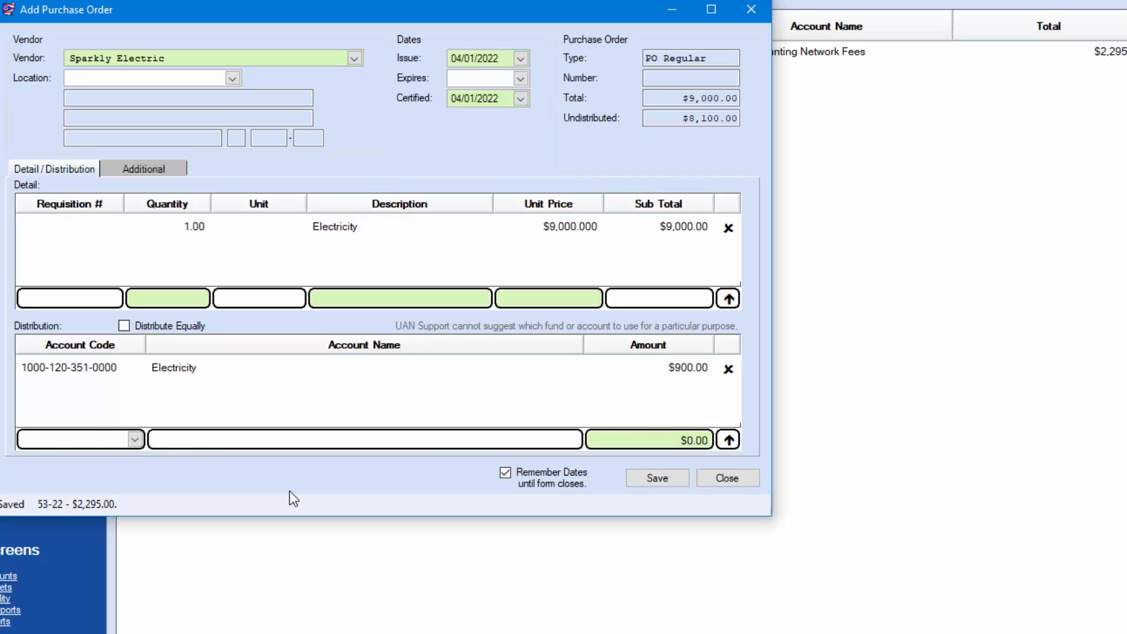
click(135, 440)
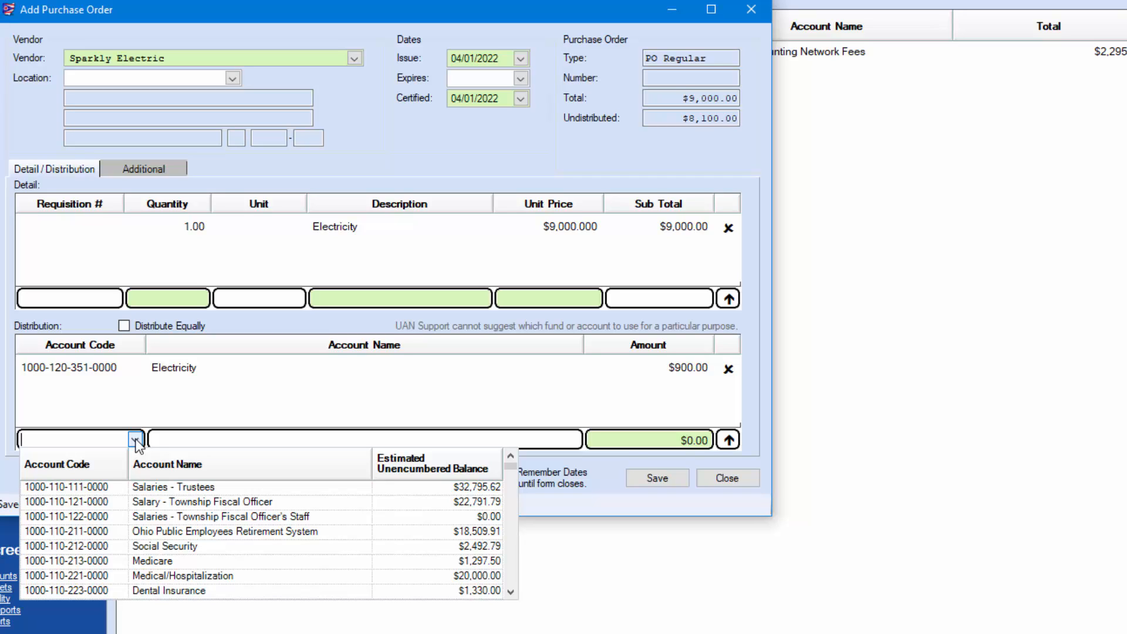
click(247, 470)
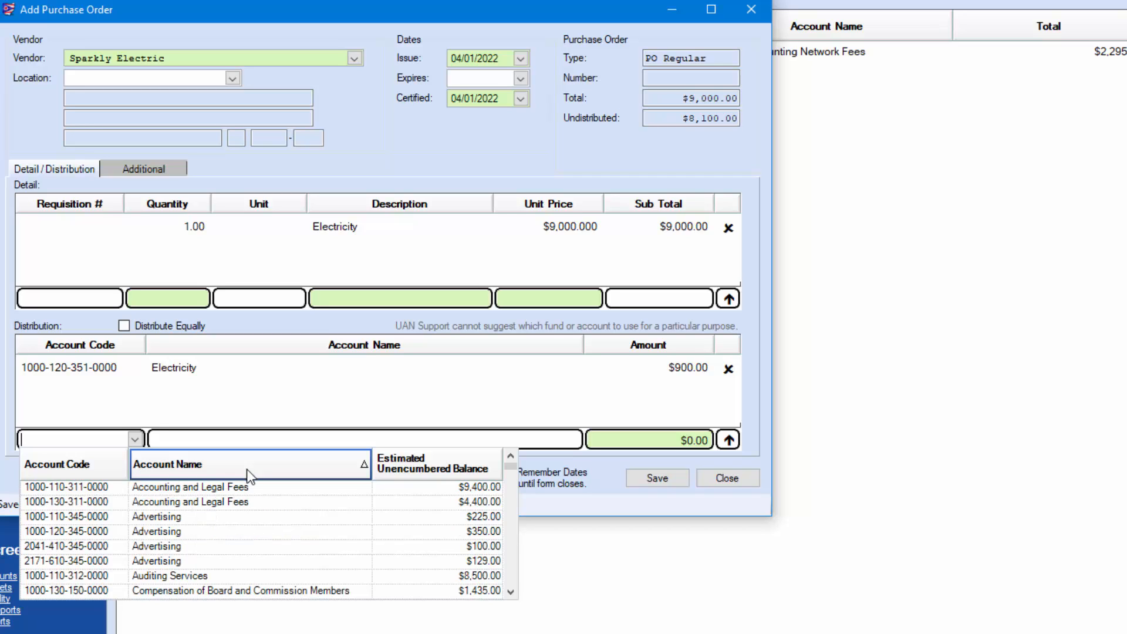
click(509, 579)
click(509, 579)
click(507, 579)
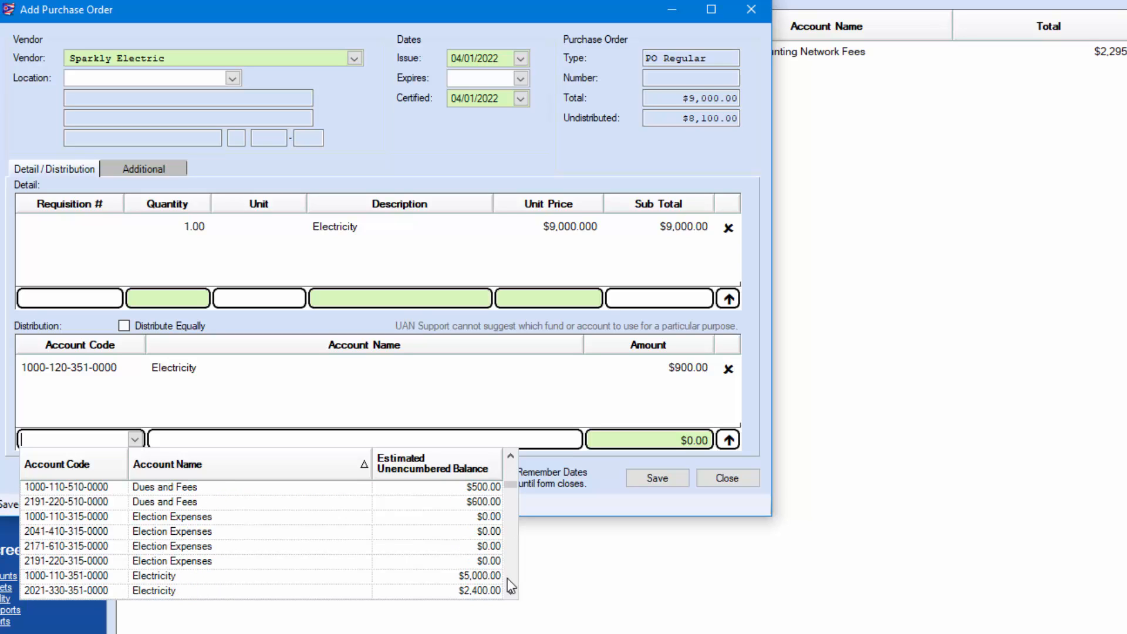
click(513, 593)
click(513, 594)
click(513, 594)
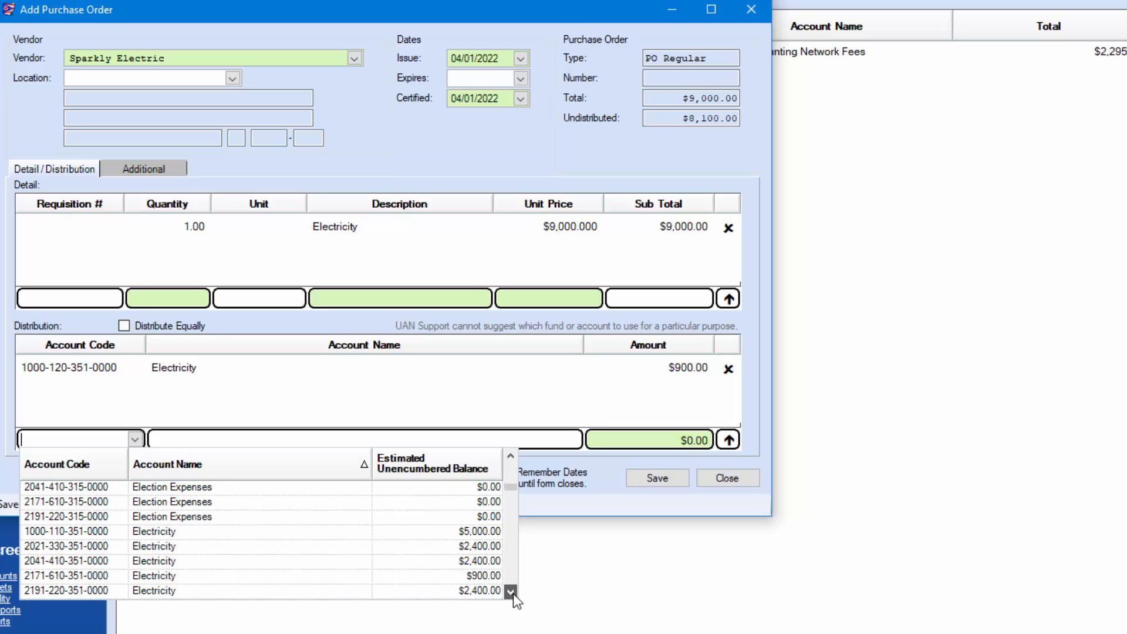
click(513, 594)
click(514, 593)
click(513, 594)
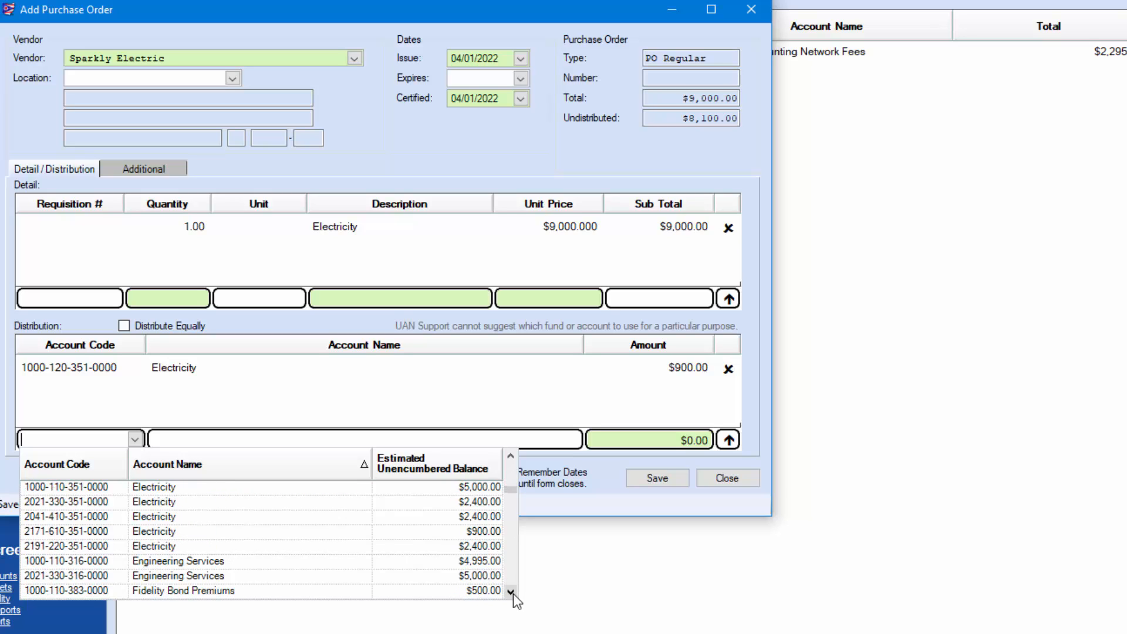
click(510, 455)
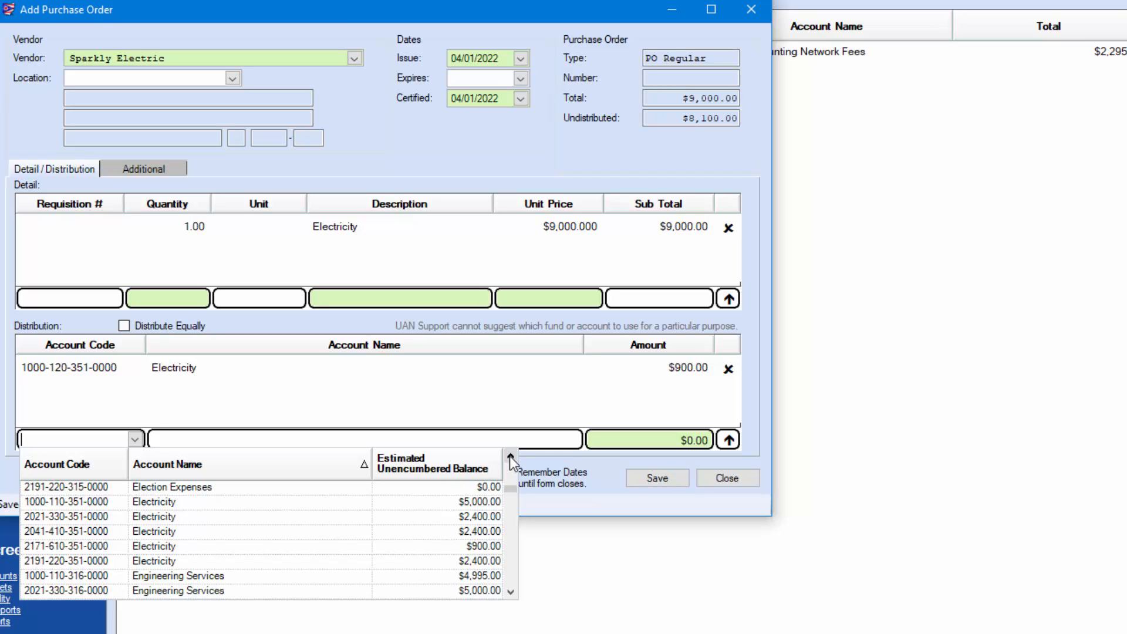
click(156, 518)
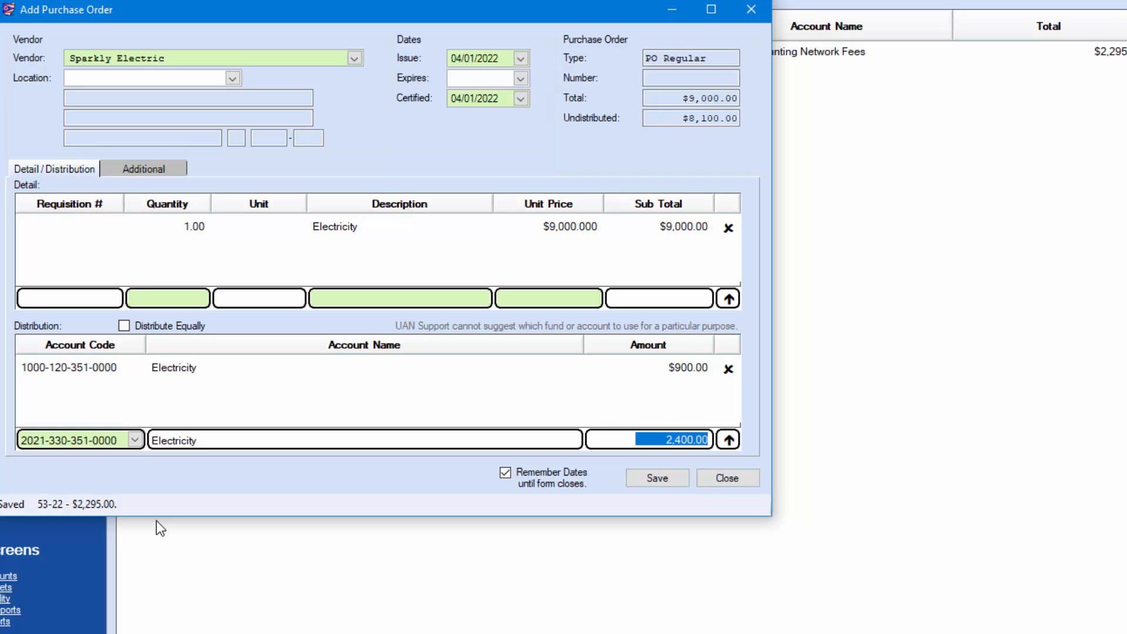
click(728, 440)
click(135, 440)
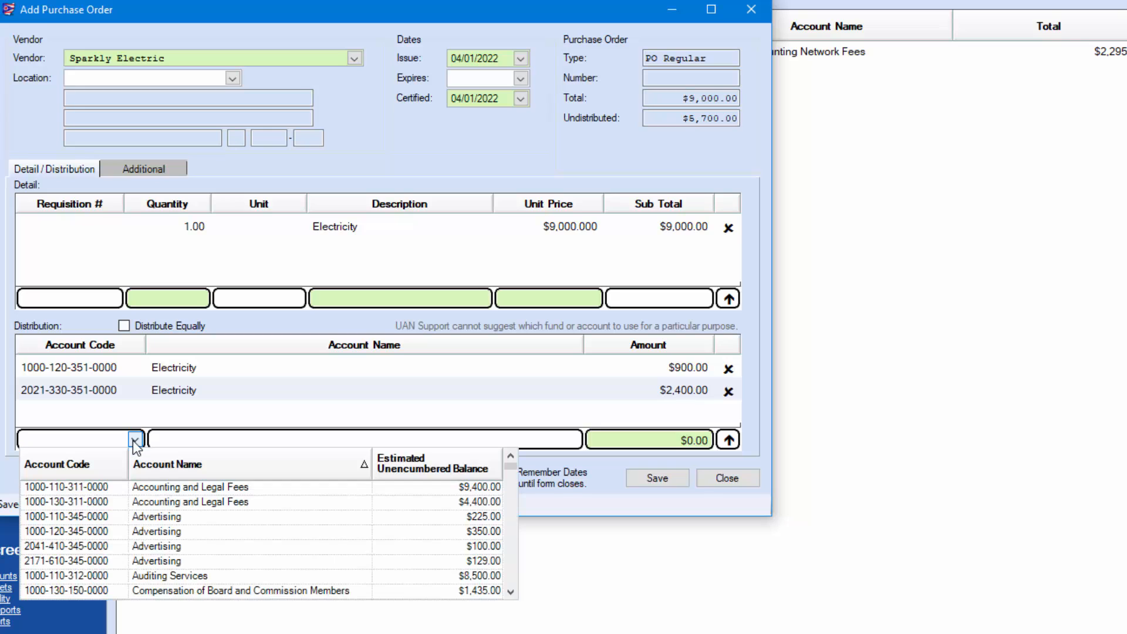
scroll(195, 528, down, 5)
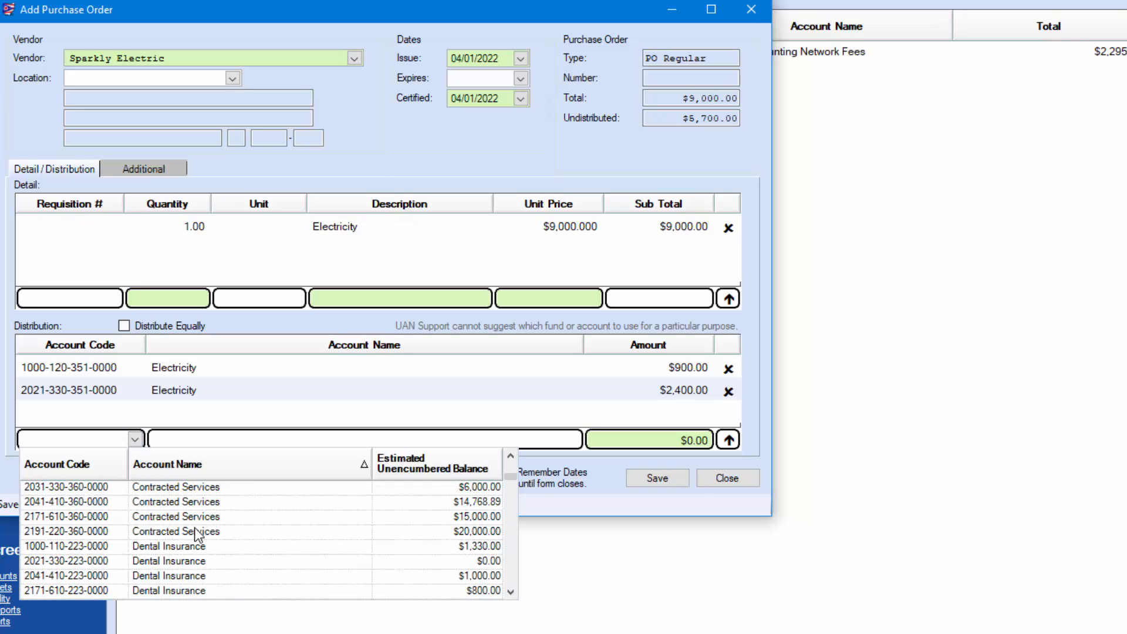
scroll(197, 534, down, 3)
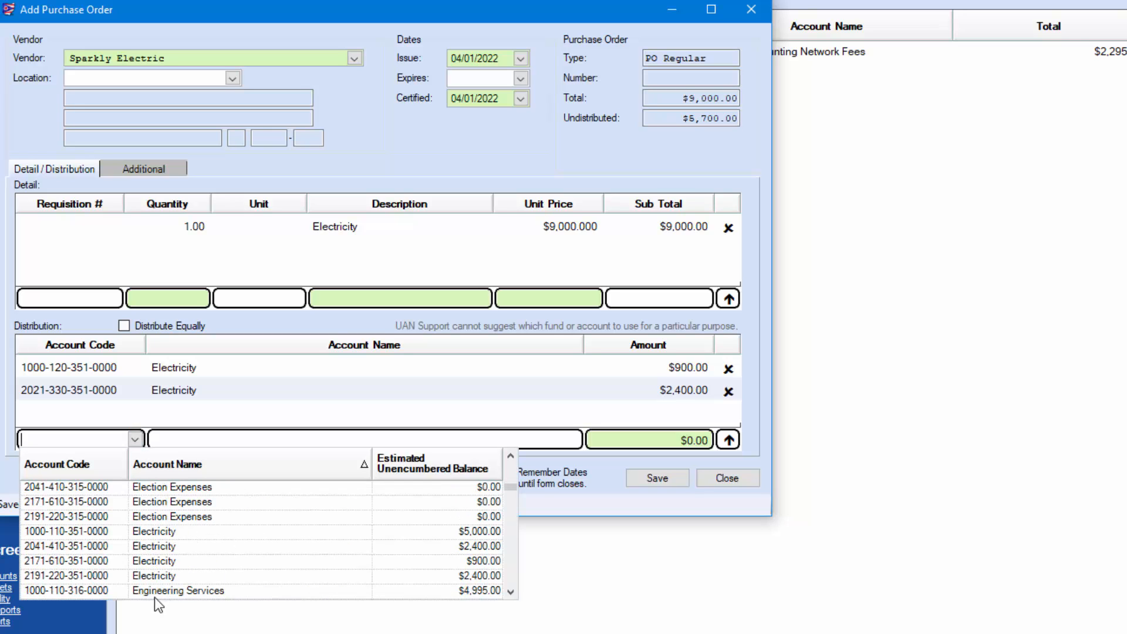
click(42, 549)
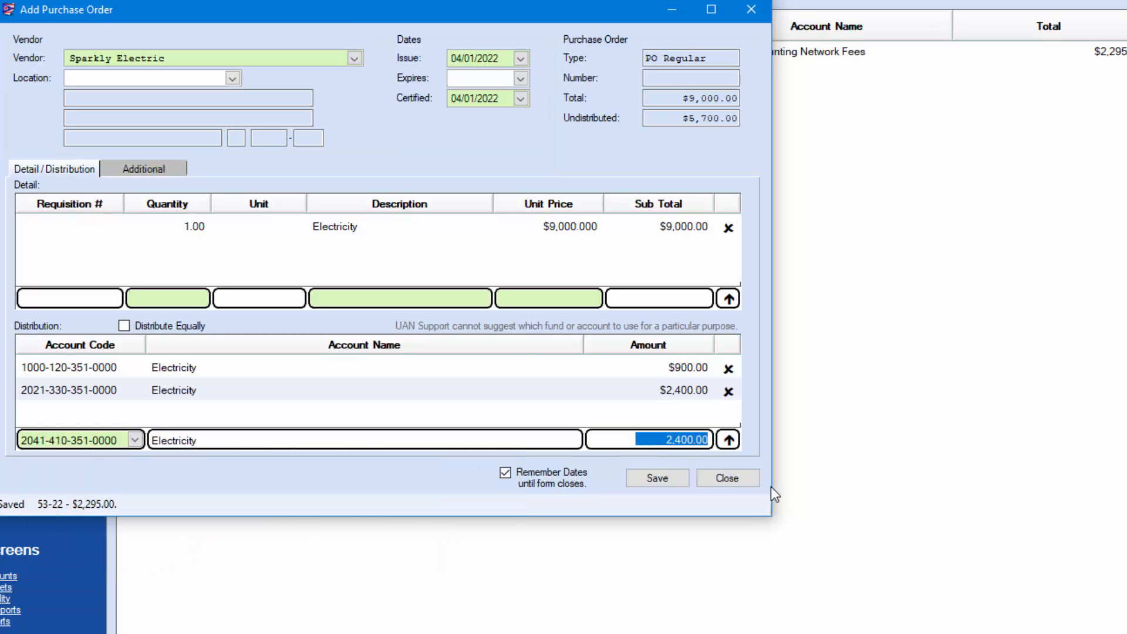
key(Return)
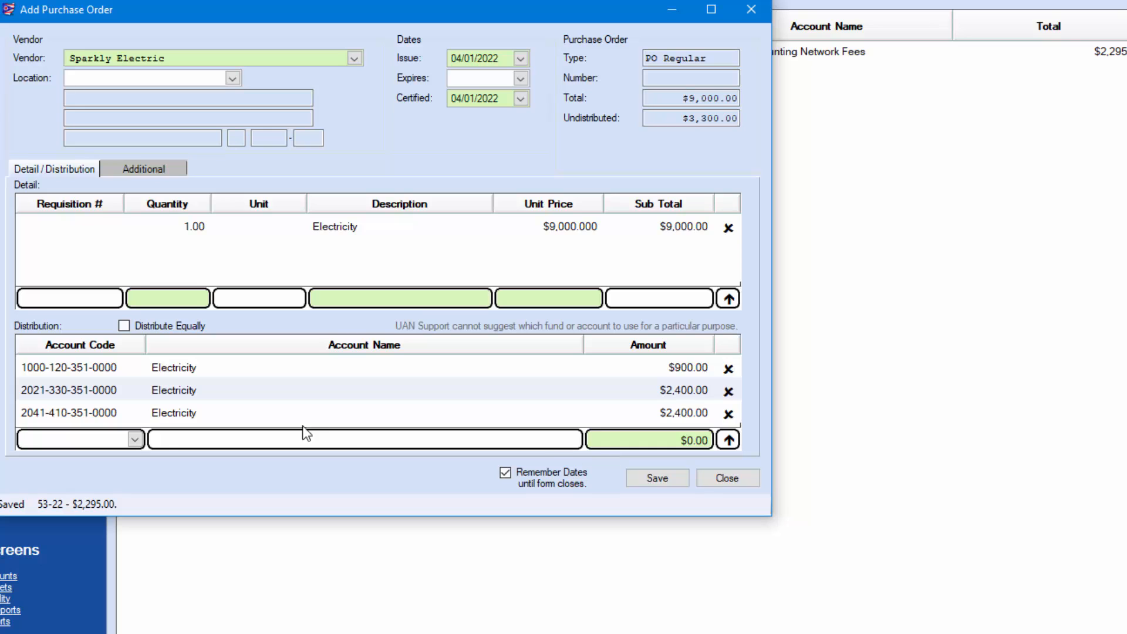
click(138, 443)
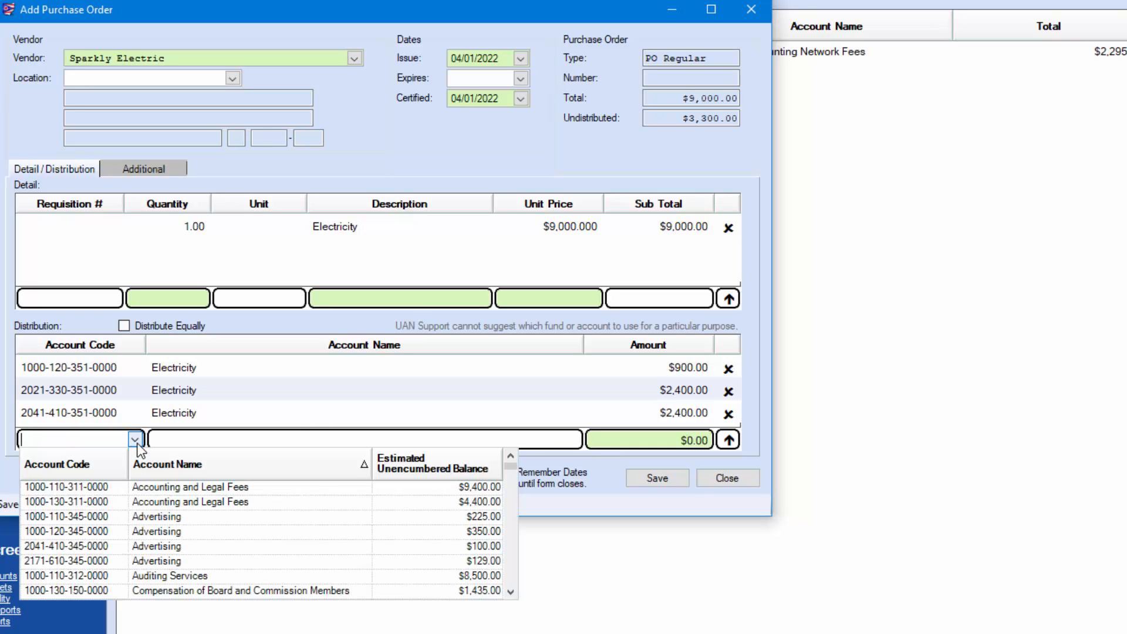
scroll(206, 532, down, 3)
scroll(206, 532, down, 6)
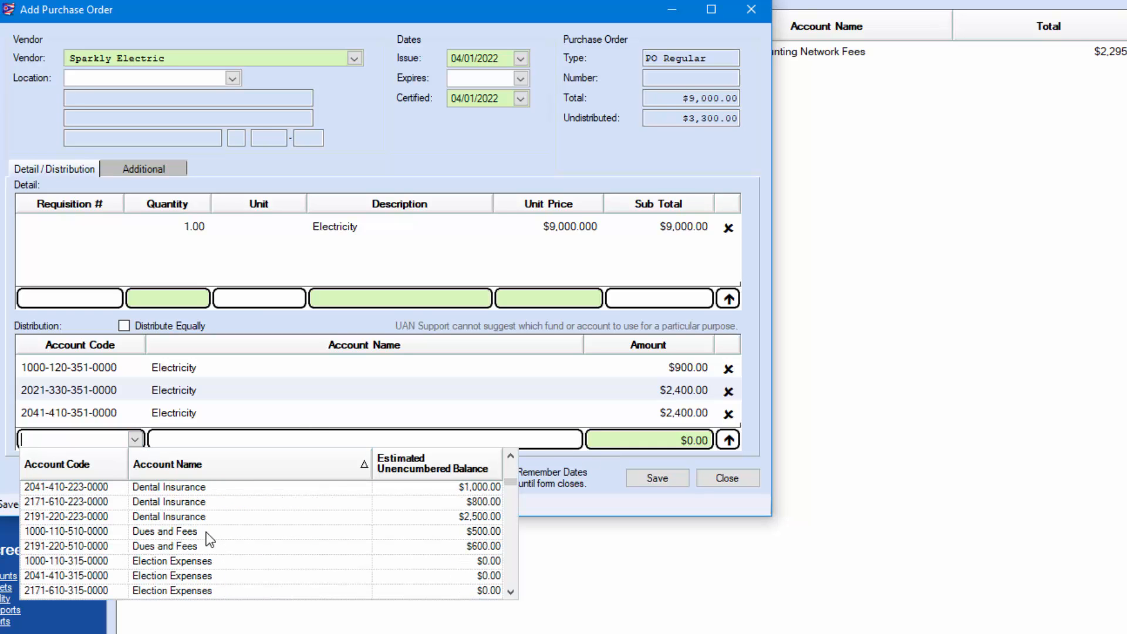
scroll(206, 532, down, 1)
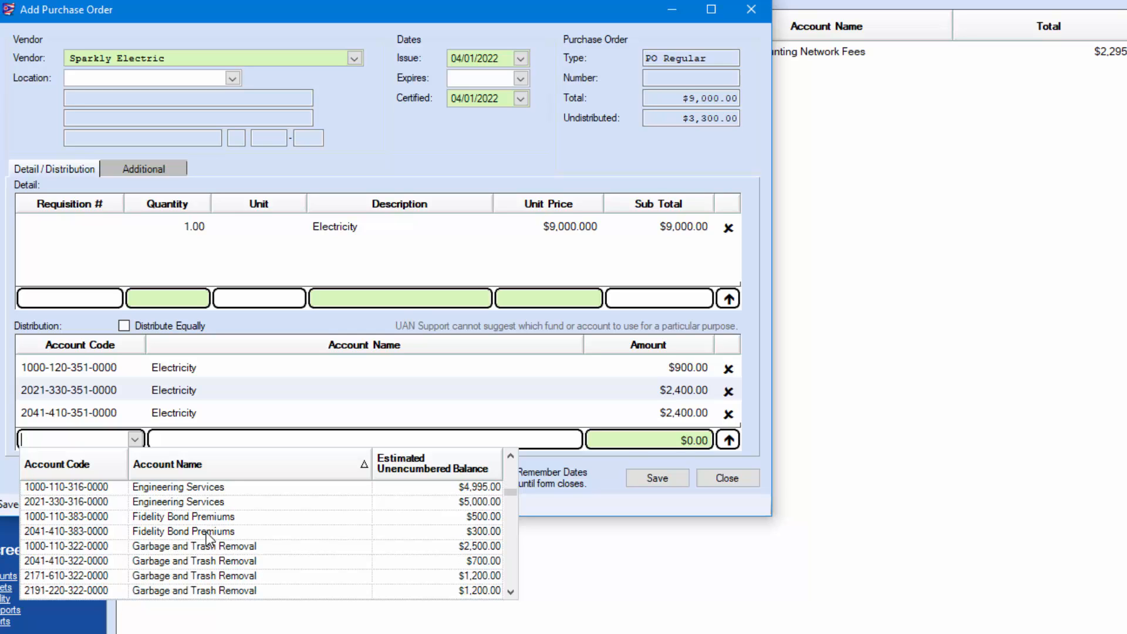
scroll(207, 532, up, 2)
click(48, 547)
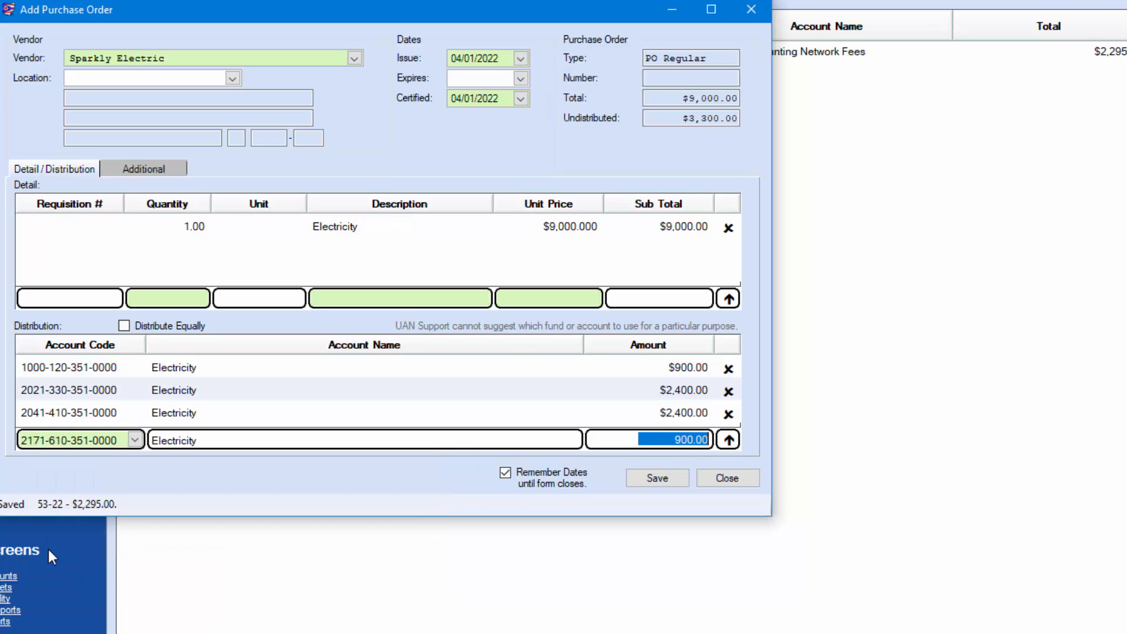
click(731, 441)
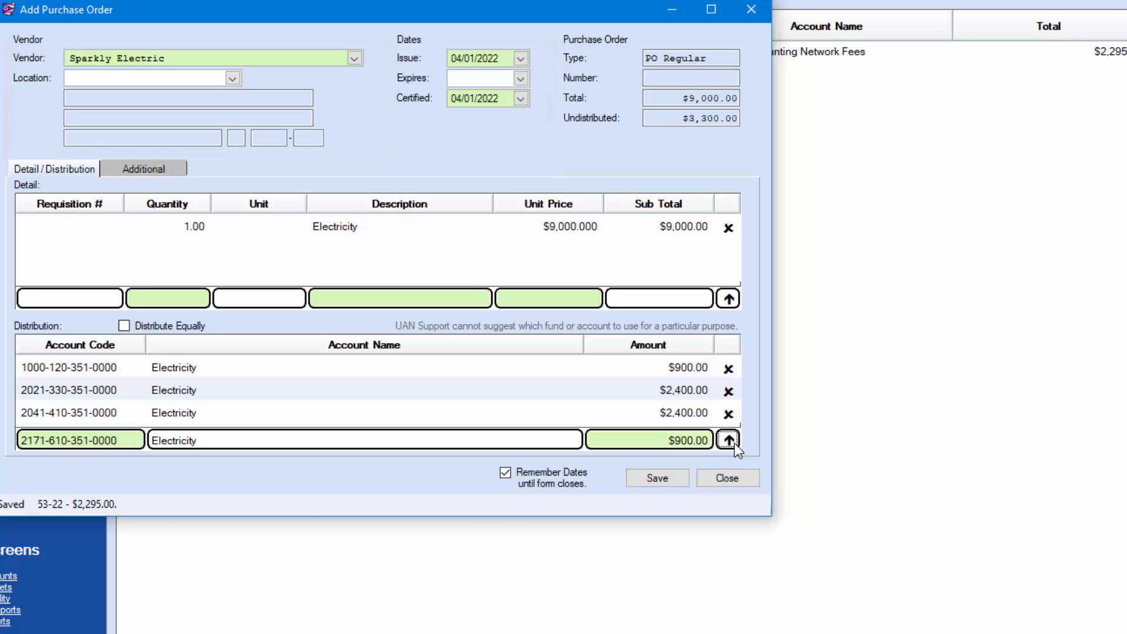
scroll(240, 529, down, 3)
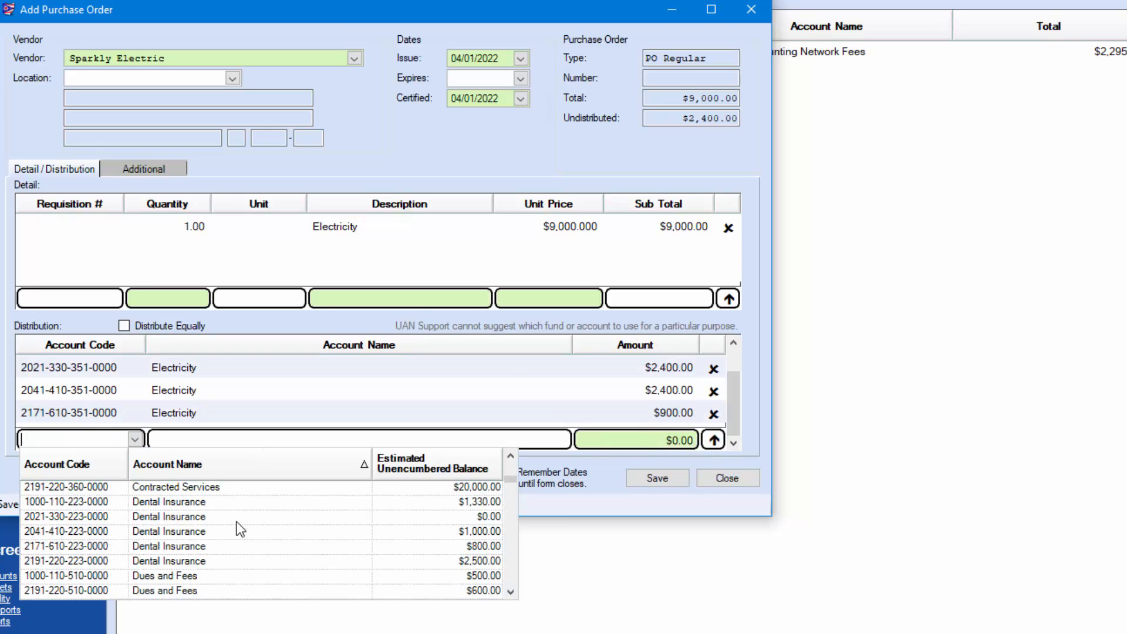
scroll(241, 529, down, 1)
scroll(240, 529, down, 1)
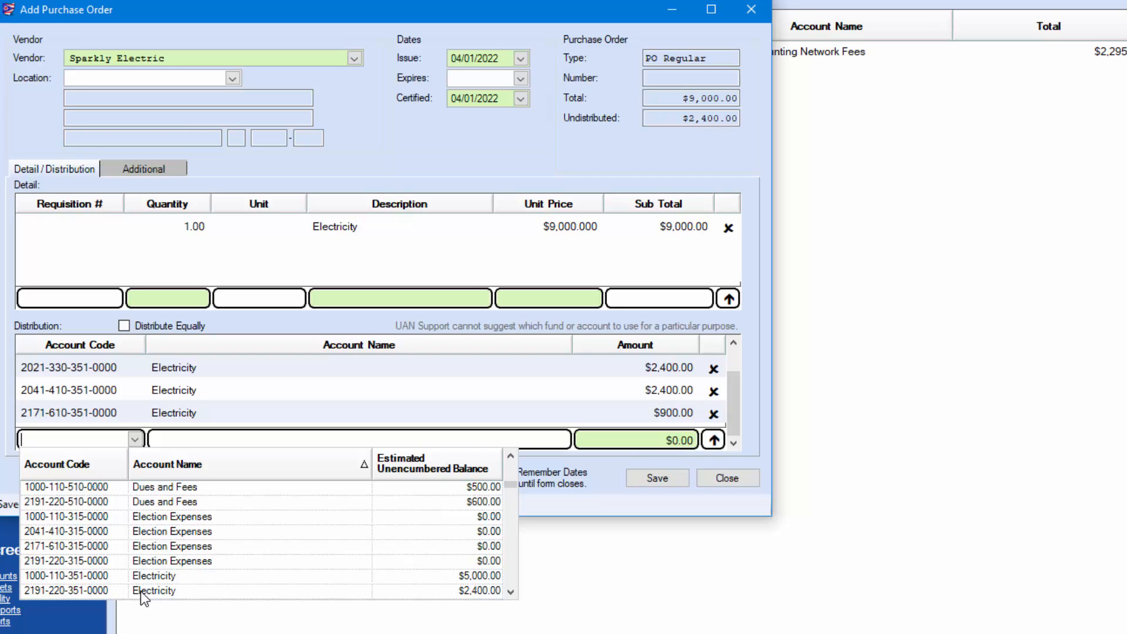
click(143, 591)
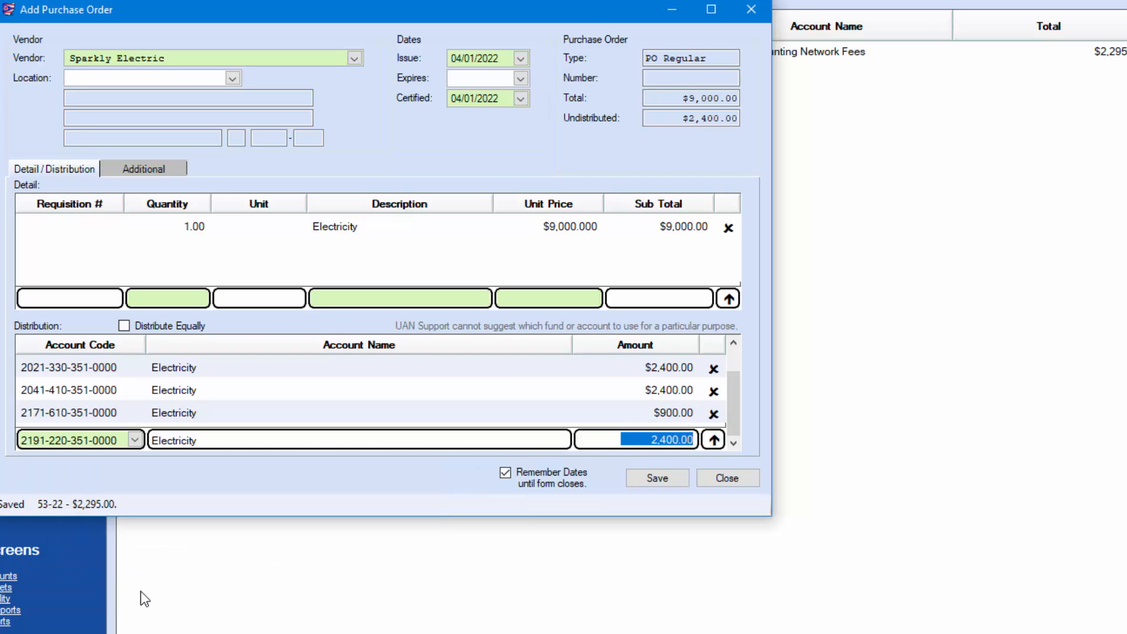
key(Return)
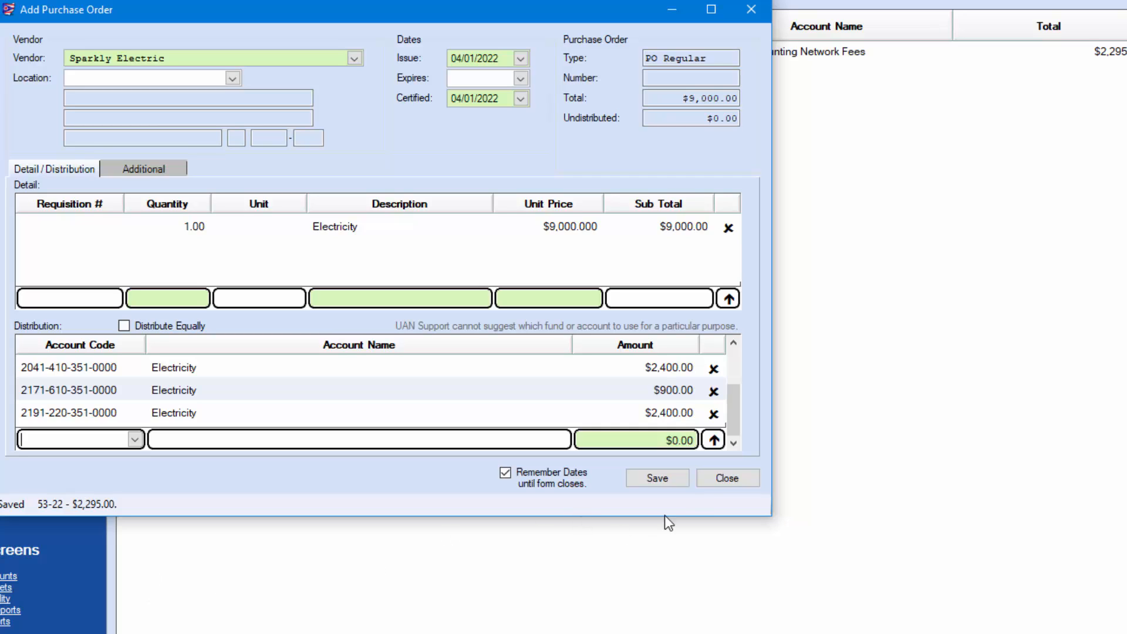
Step: Try to save the purchase order, cancel saving without a vendor location, and choose the Administrative Office as Sparkly Electric's location
click(674, 482)
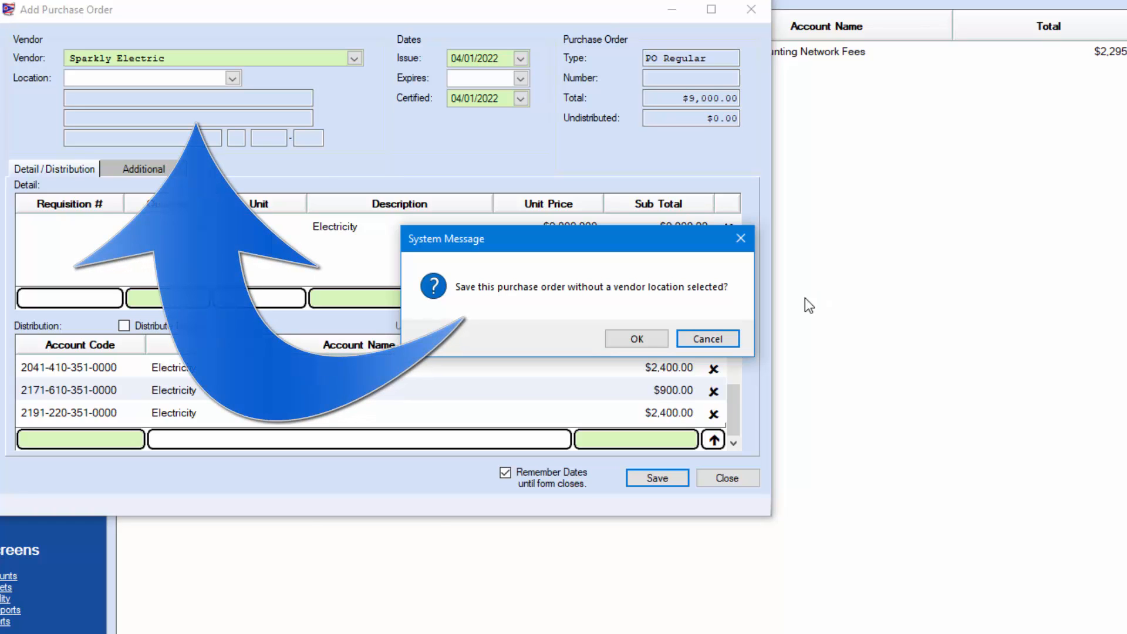
click(720, 341)
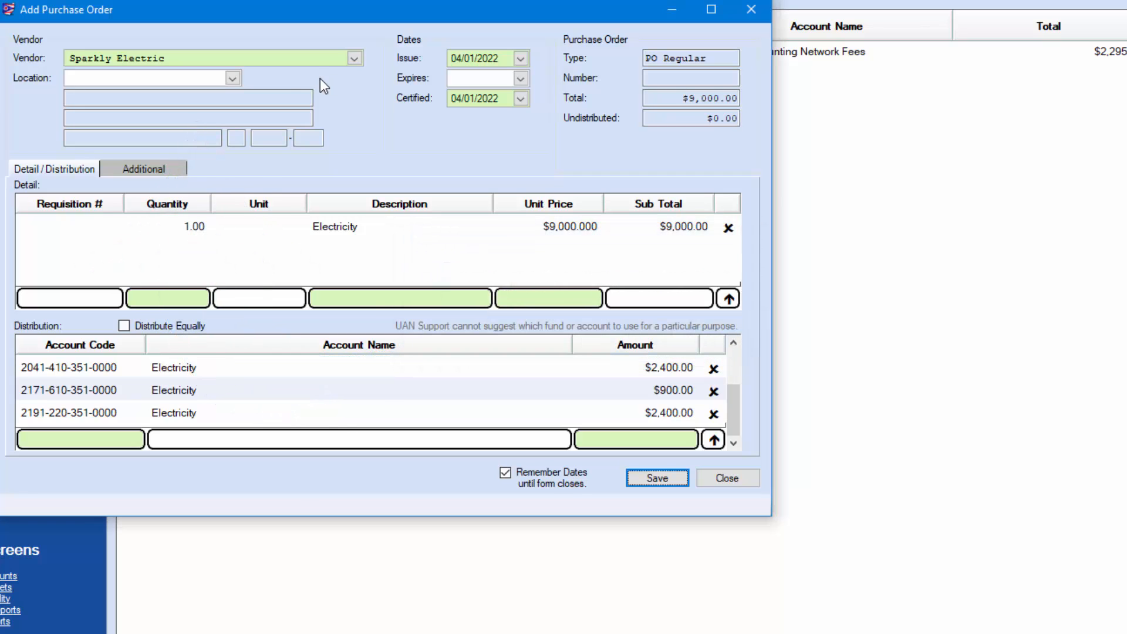
click(233, 79)
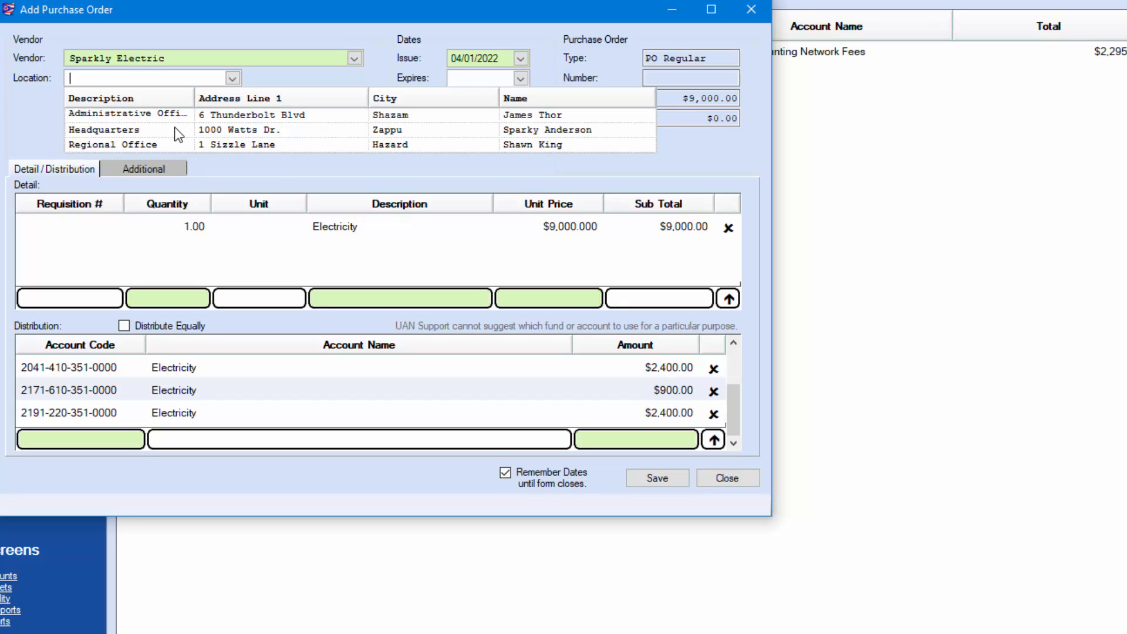
click(172, 112)
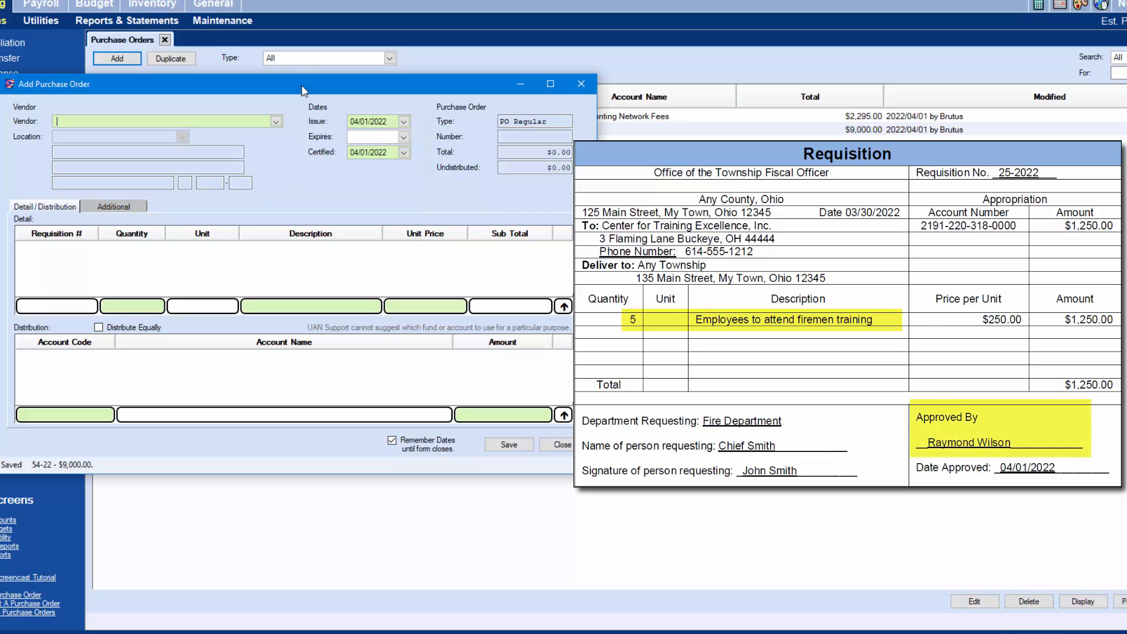
Step: Set the new purchase order's vendor to Center for Training Excellence, Inc
click(275, 121)
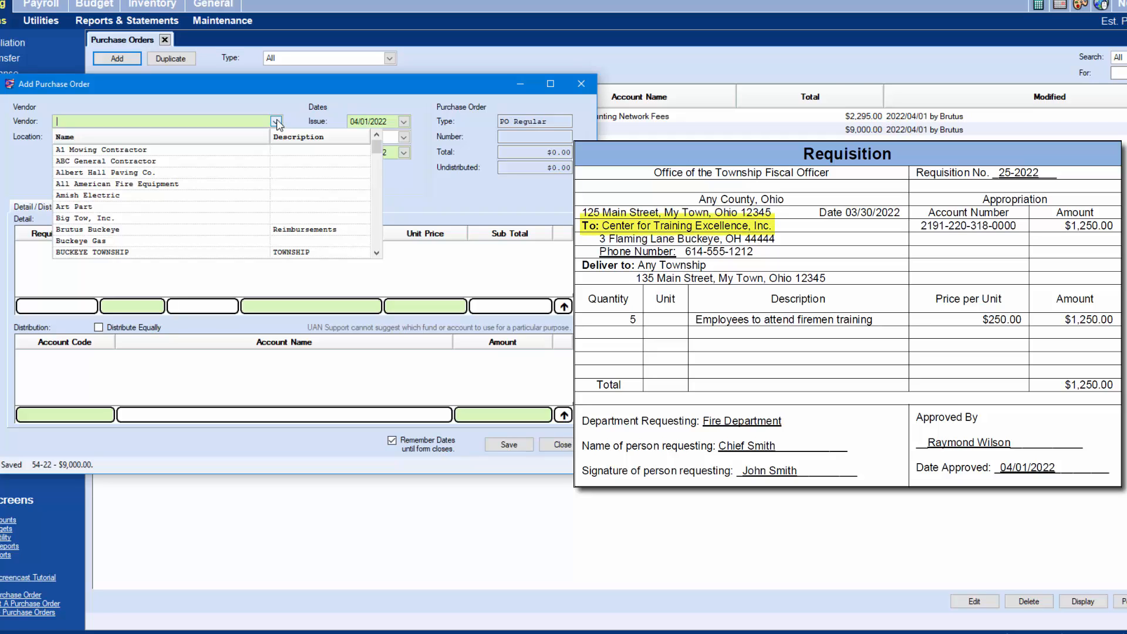
text(c)
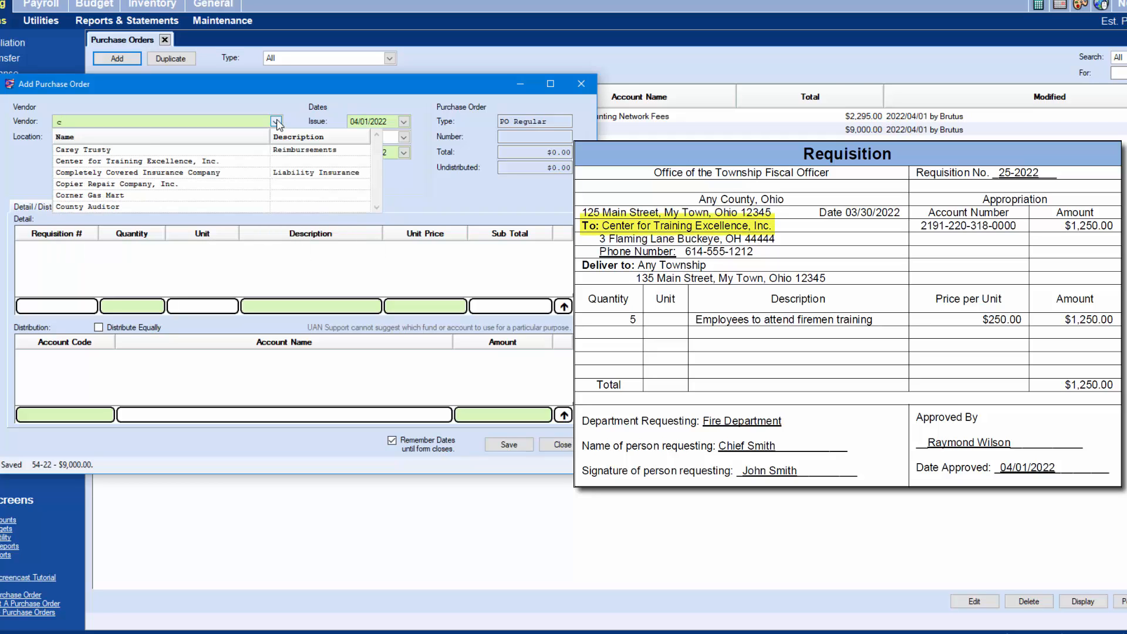
click(214, 163)
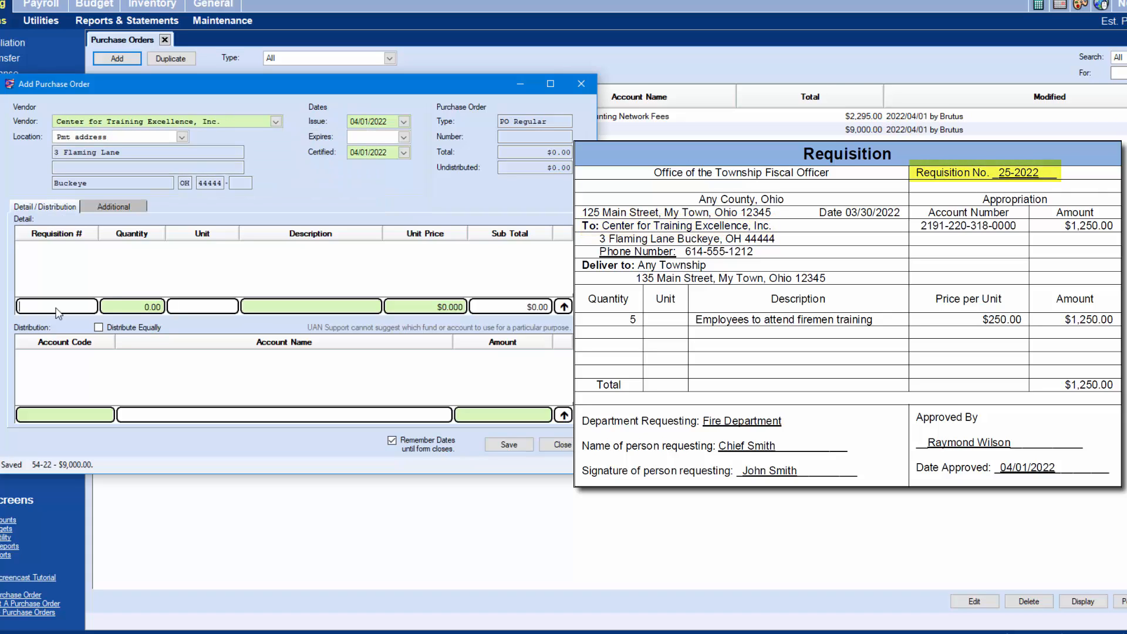
Step: Add a detail line with requisition number 25-2022, quantity 5, description Firemen Training and unit price $250.00
text(25-20)
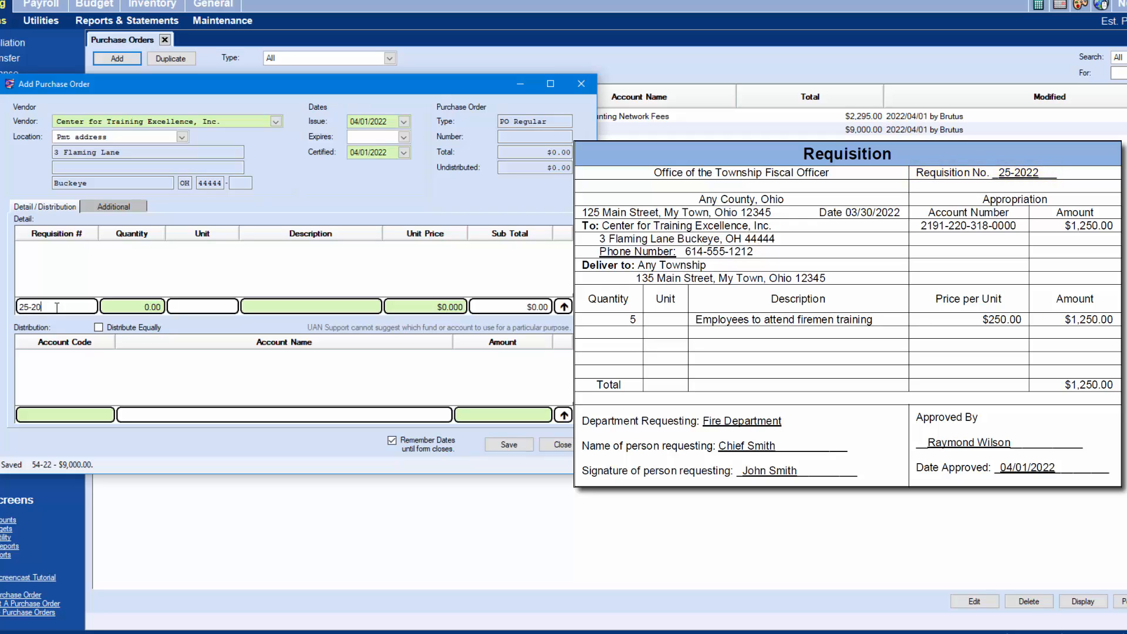
text(22)
key(Tab)
text(5)
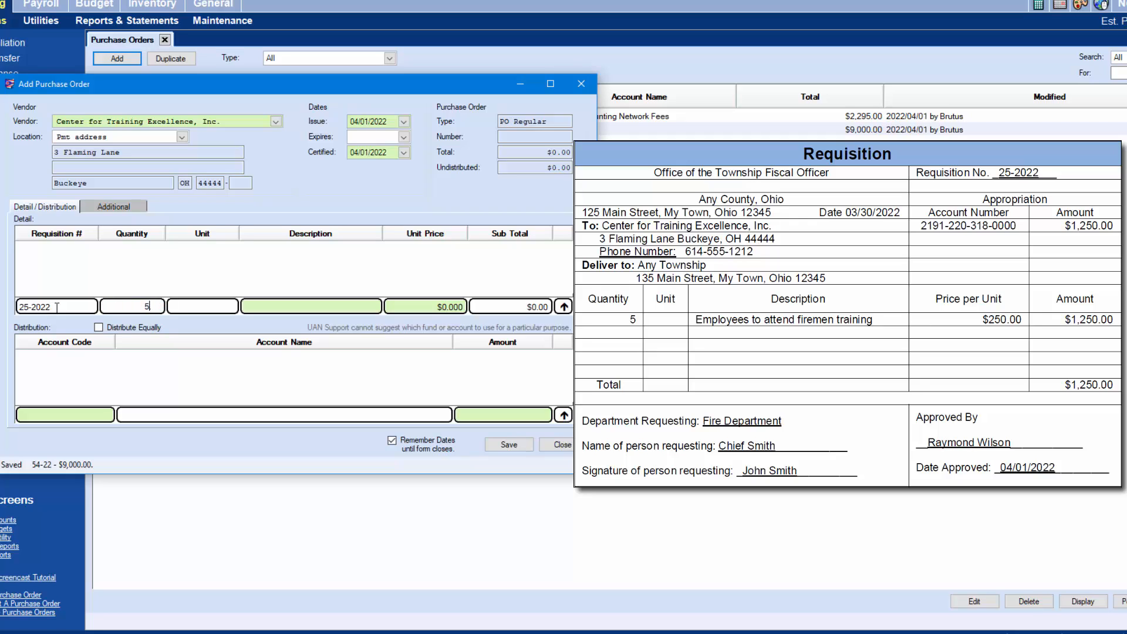
key(Tab)
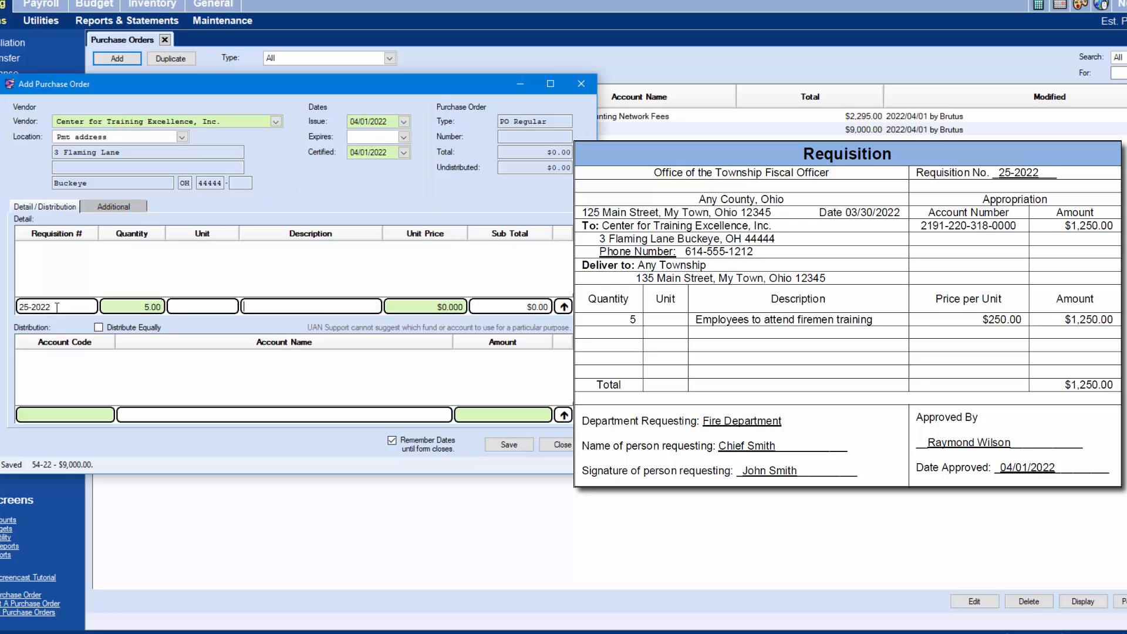
text(Firemen Training)
key(Tab)
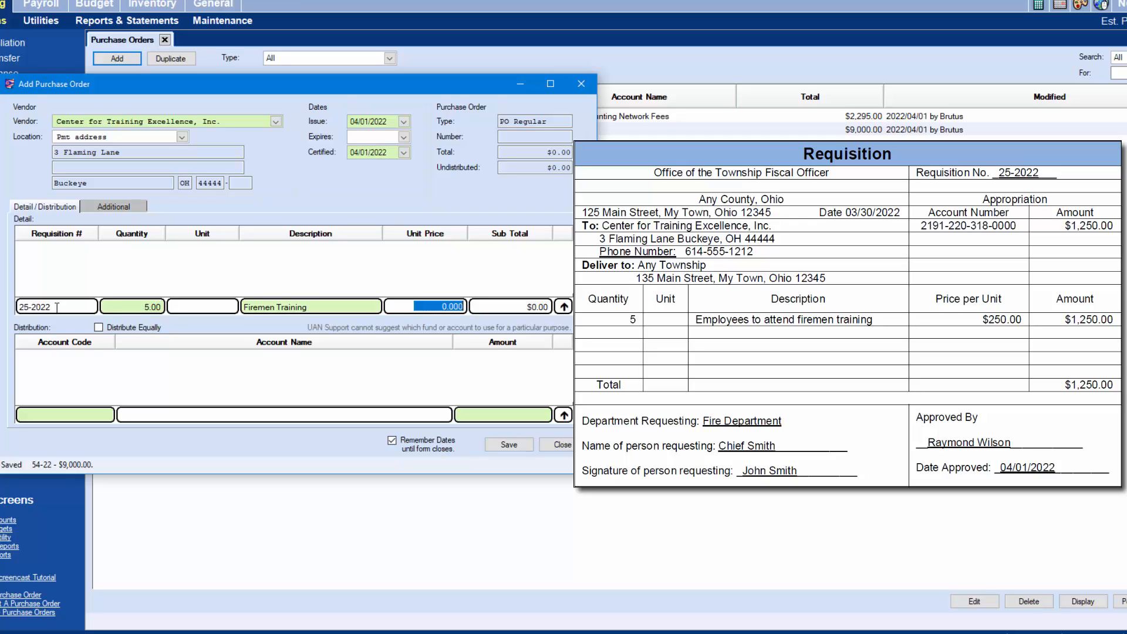
text(250.00)
key(Tab)
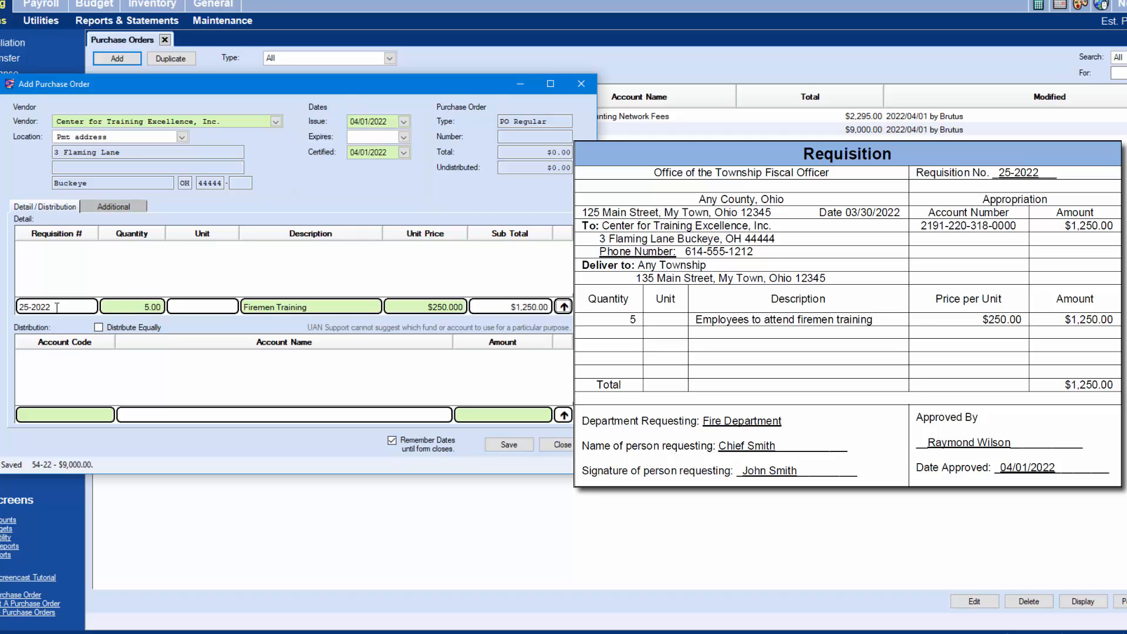
key(Return)
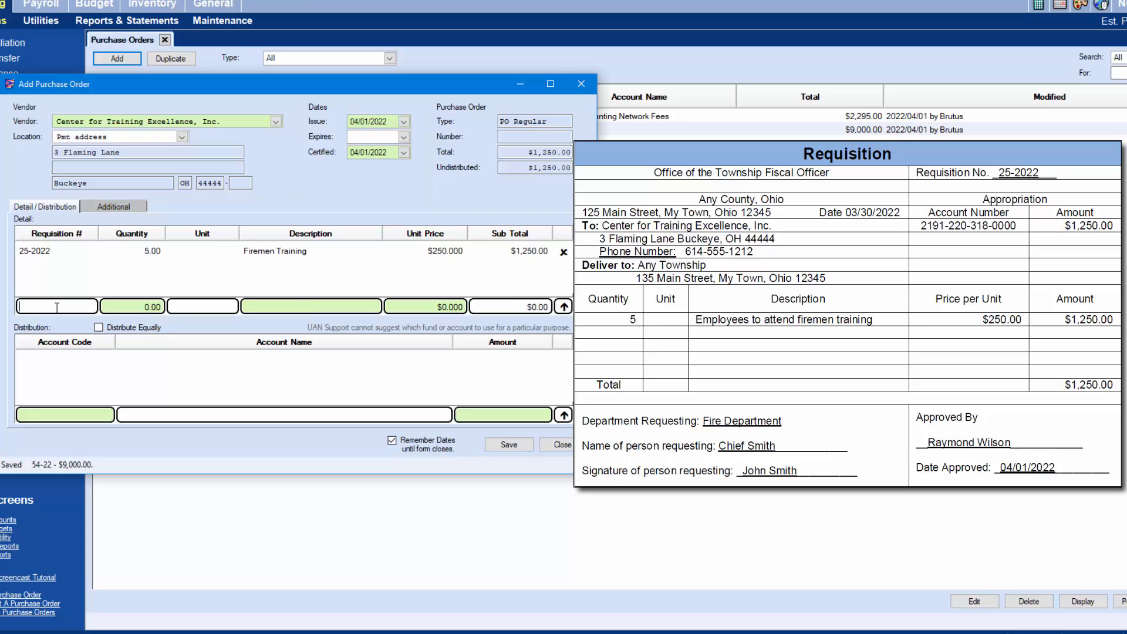
click(111, 417)
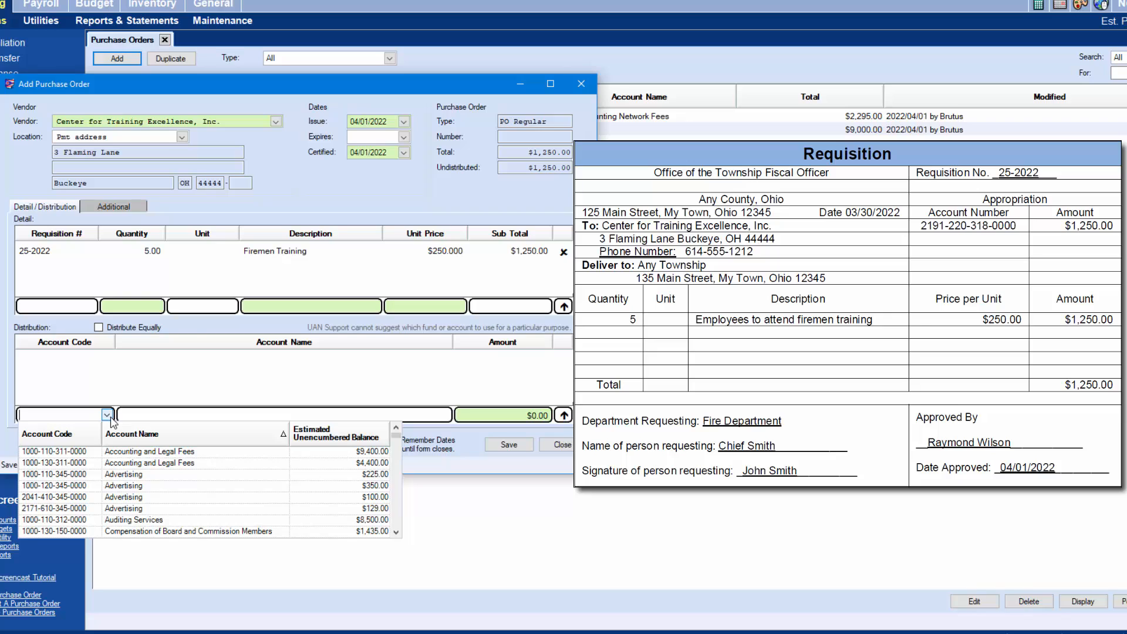
text(20)
key(BackSpace)
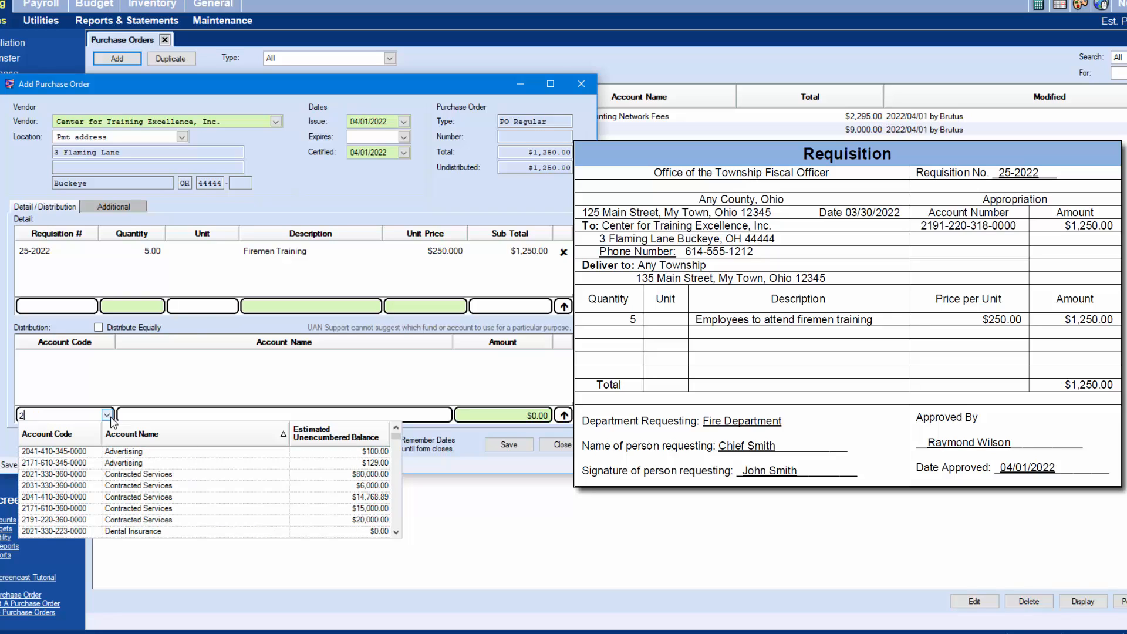
text(191)
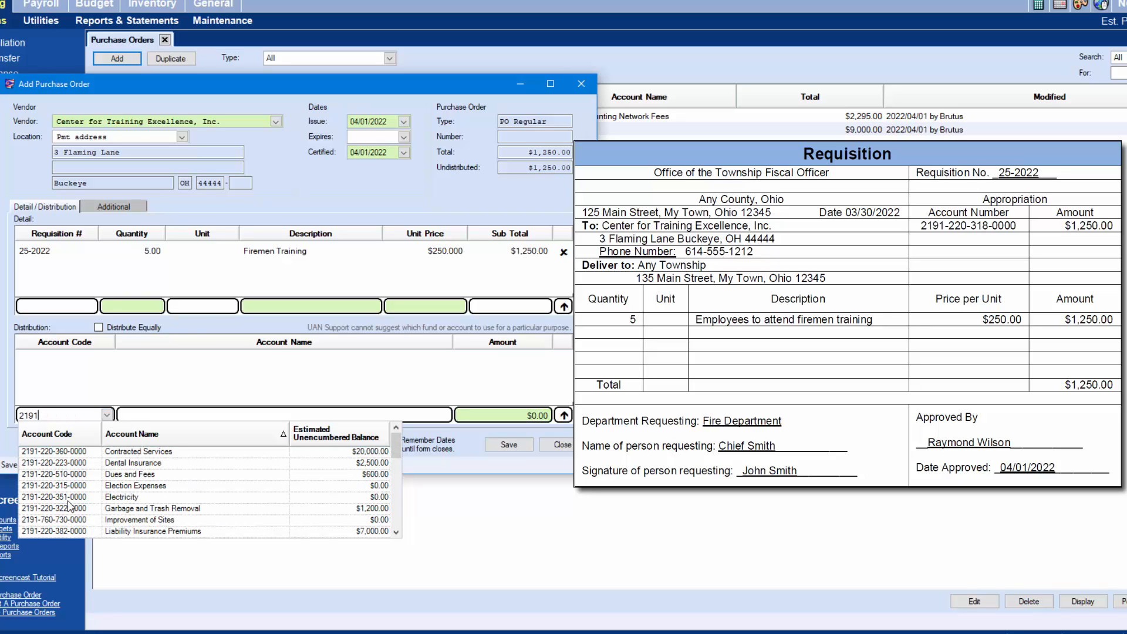
scroll(71, 505, down, 1)
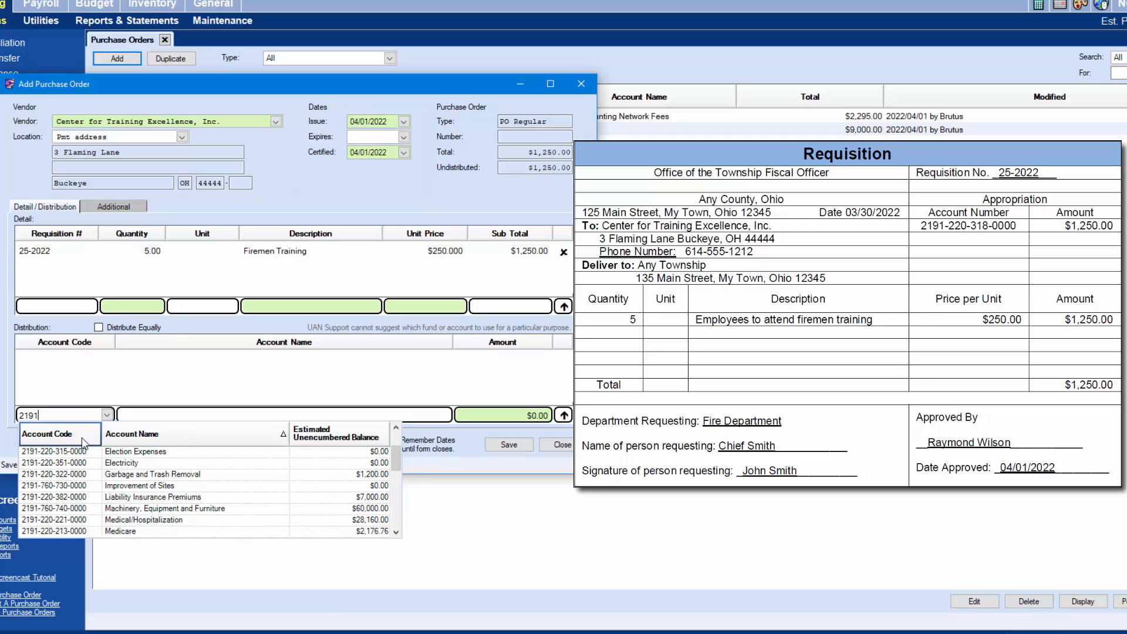
click(65, 442)
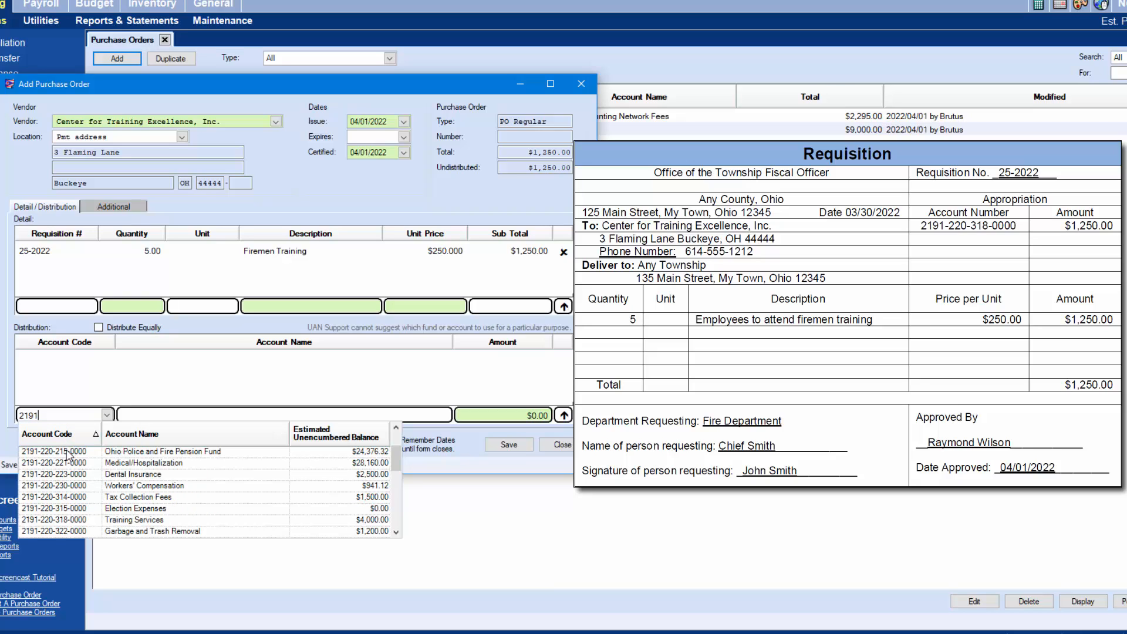
click(93, 522)
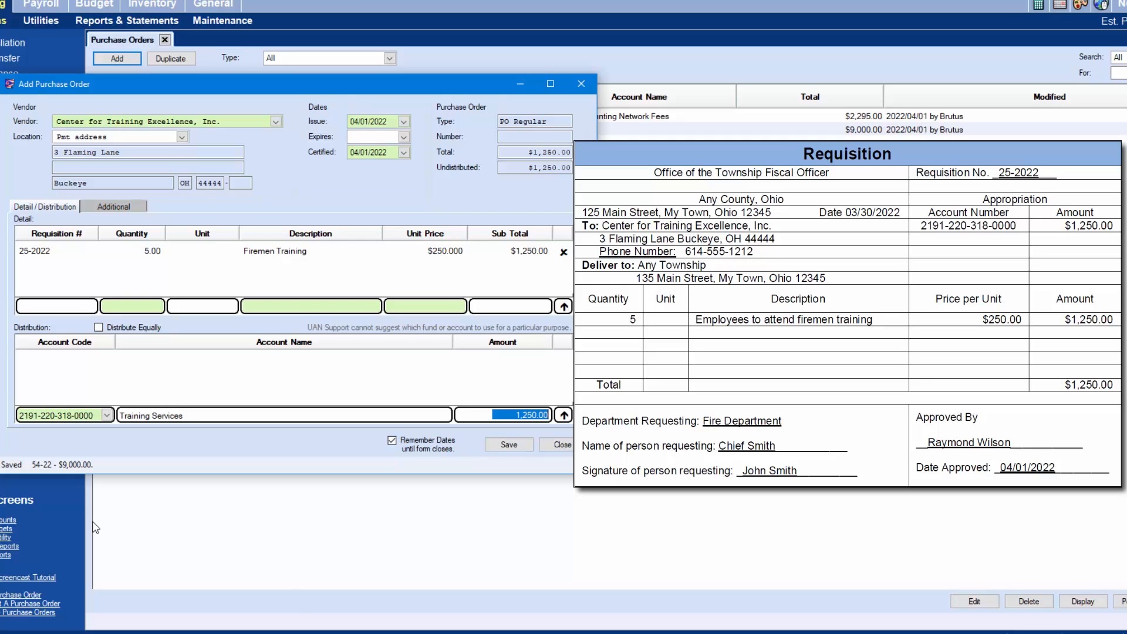
click(564, 415)
click(510, 446)
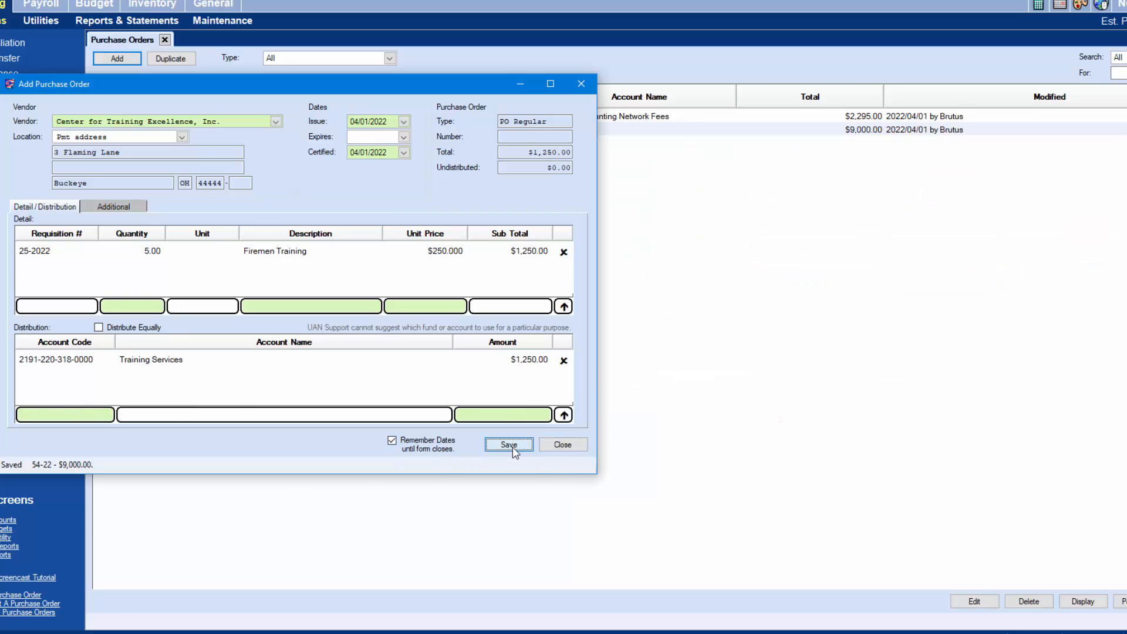
click(562, 445)
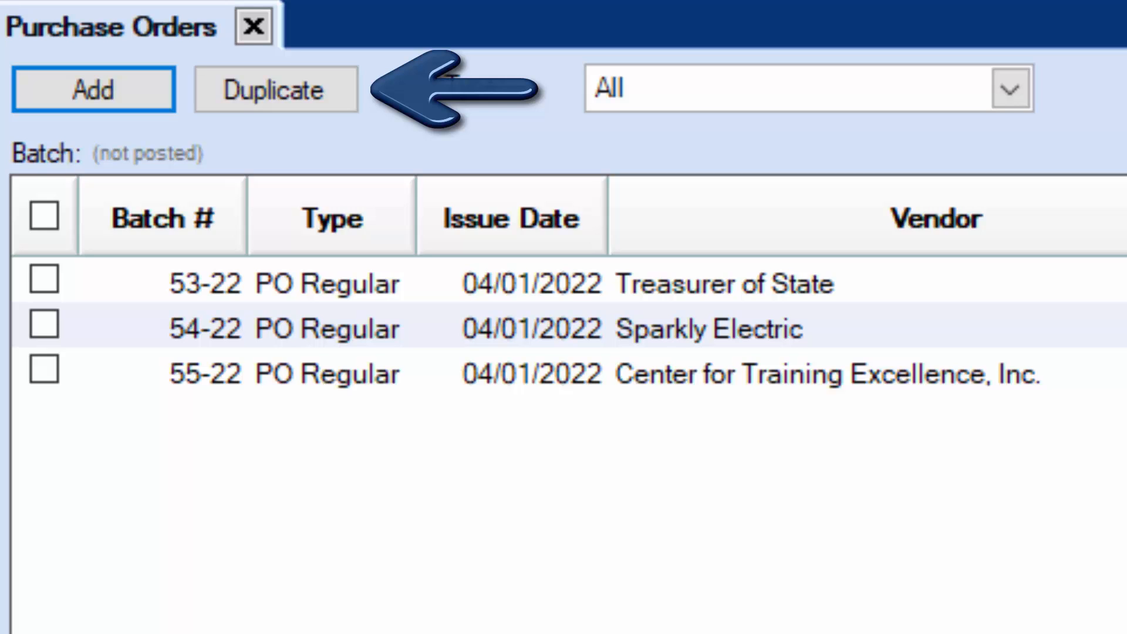
Step: Start duplicating a purchase order, list open regular ones sorted by purpose, and select 9-2022 for Great Insurance Company
click(290, 100)
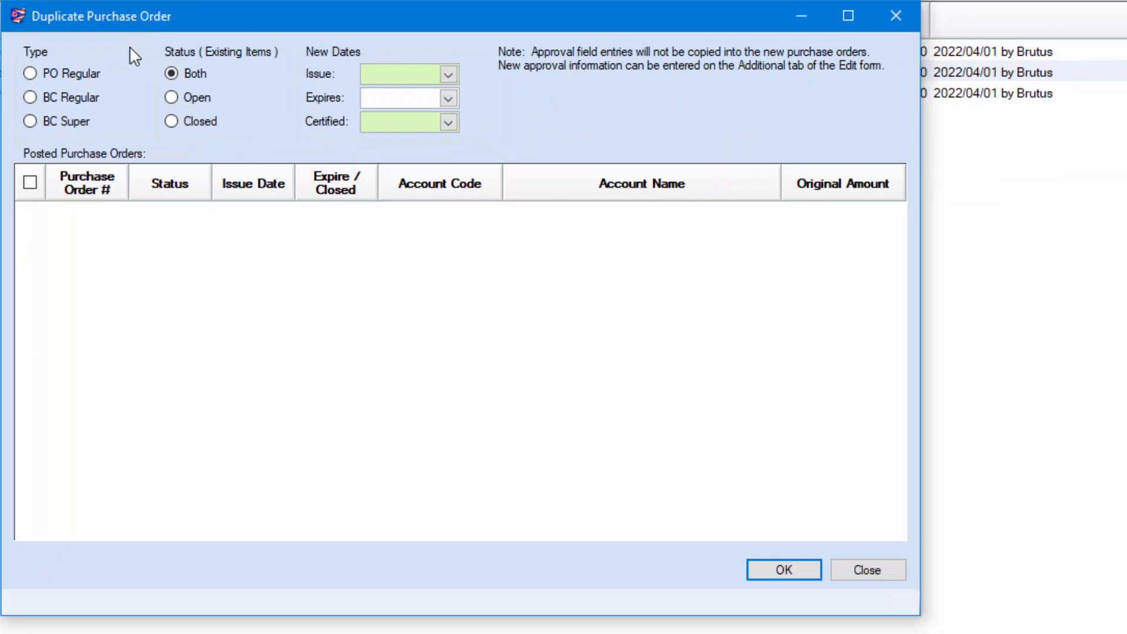
click(31, 74)
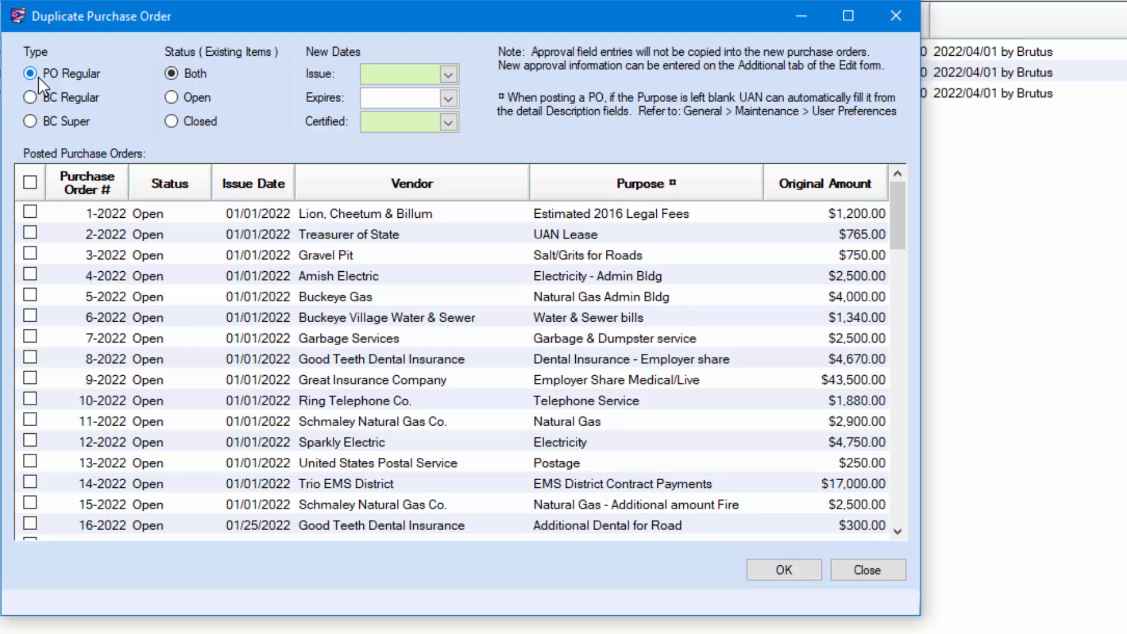
click(177, 98)
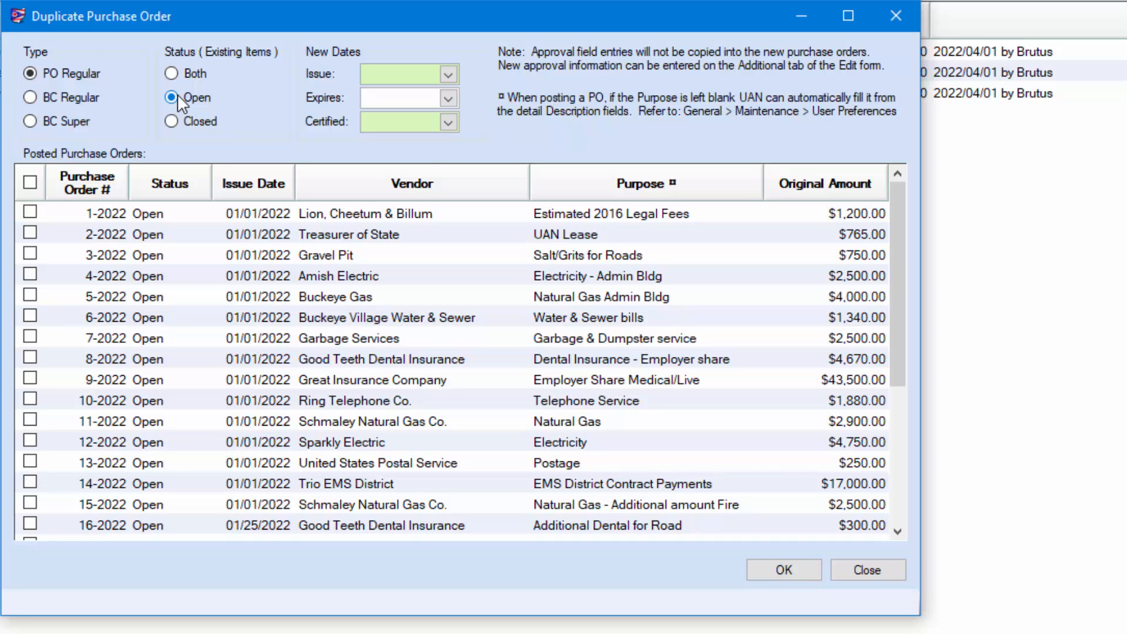
click(604, 186)
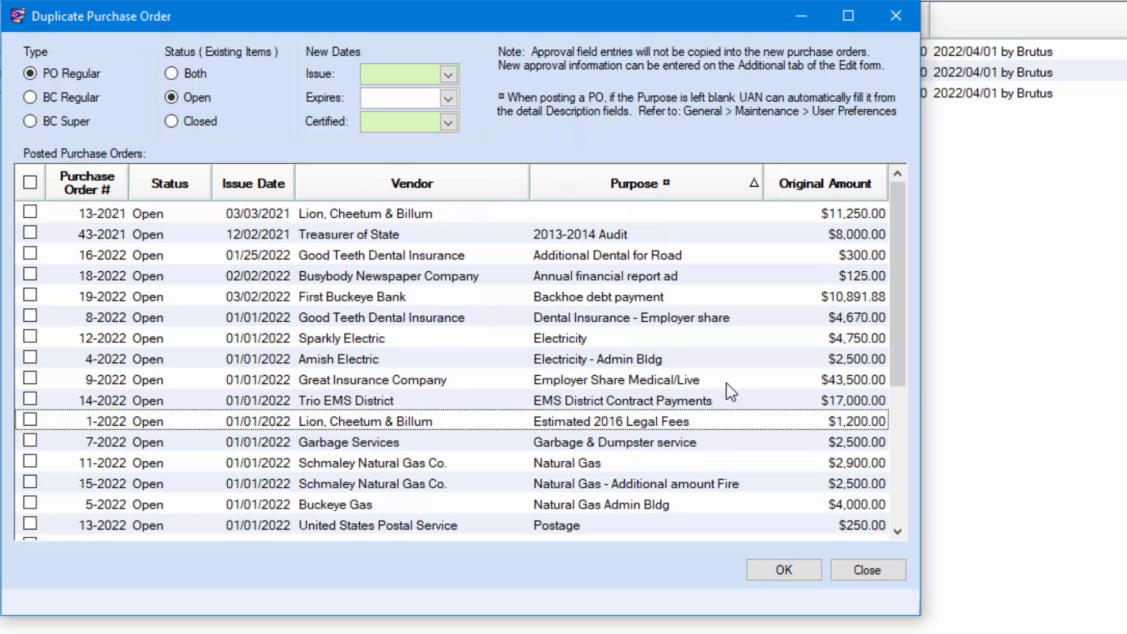
click(705, 381)
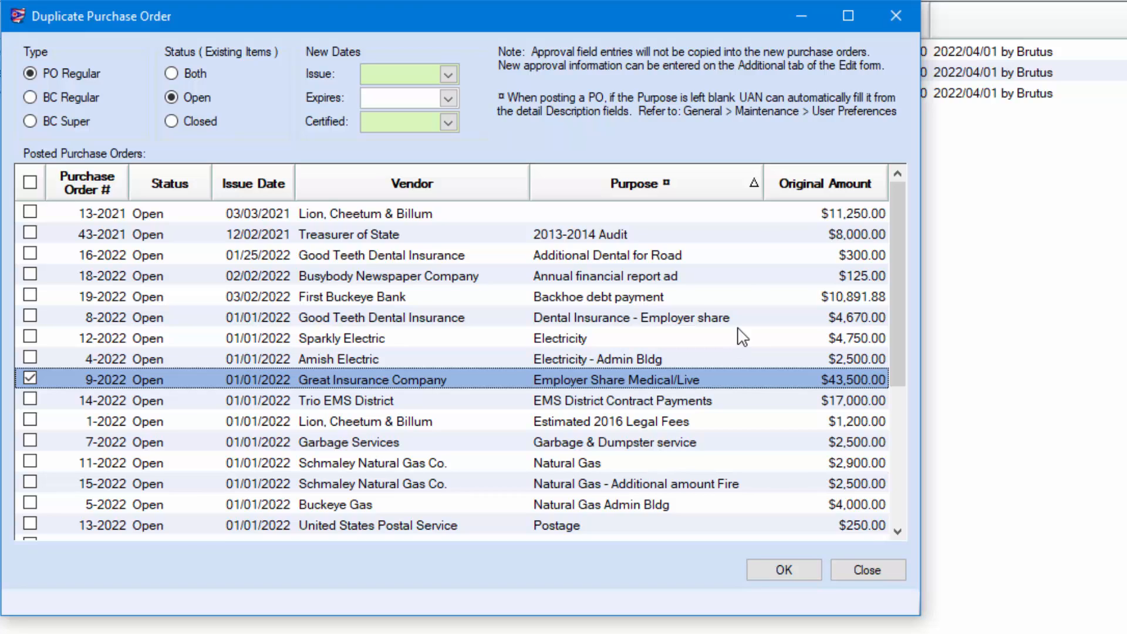
Step: Set the duplicate's issue and certified dates to 04/01/2022, create it, and close the duplication form
click(448, 75)
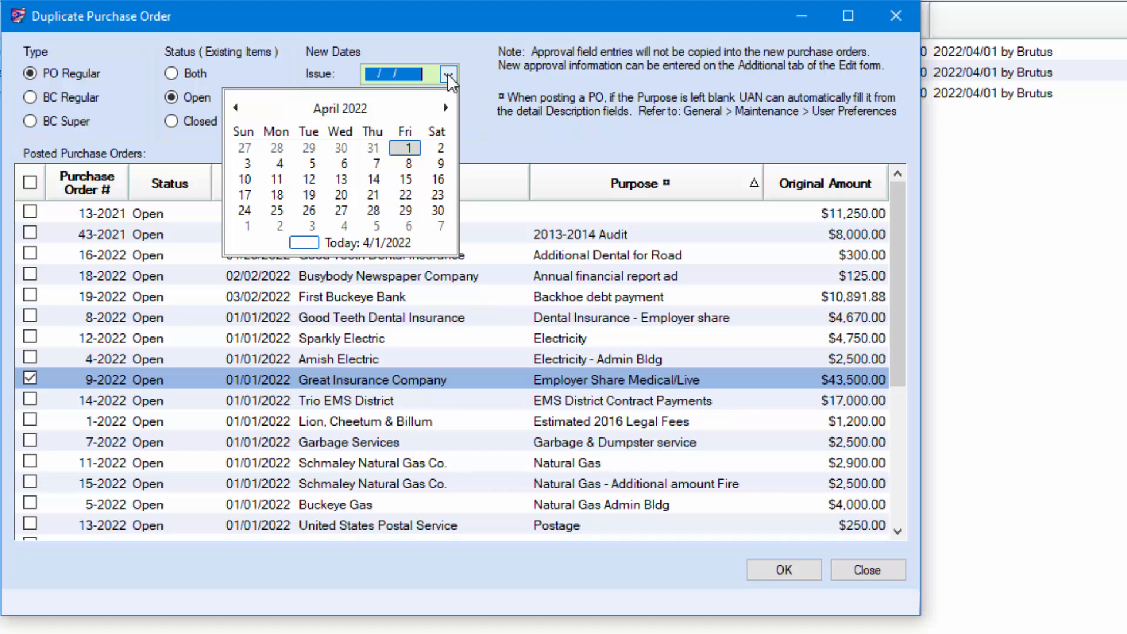
click(364, 242)
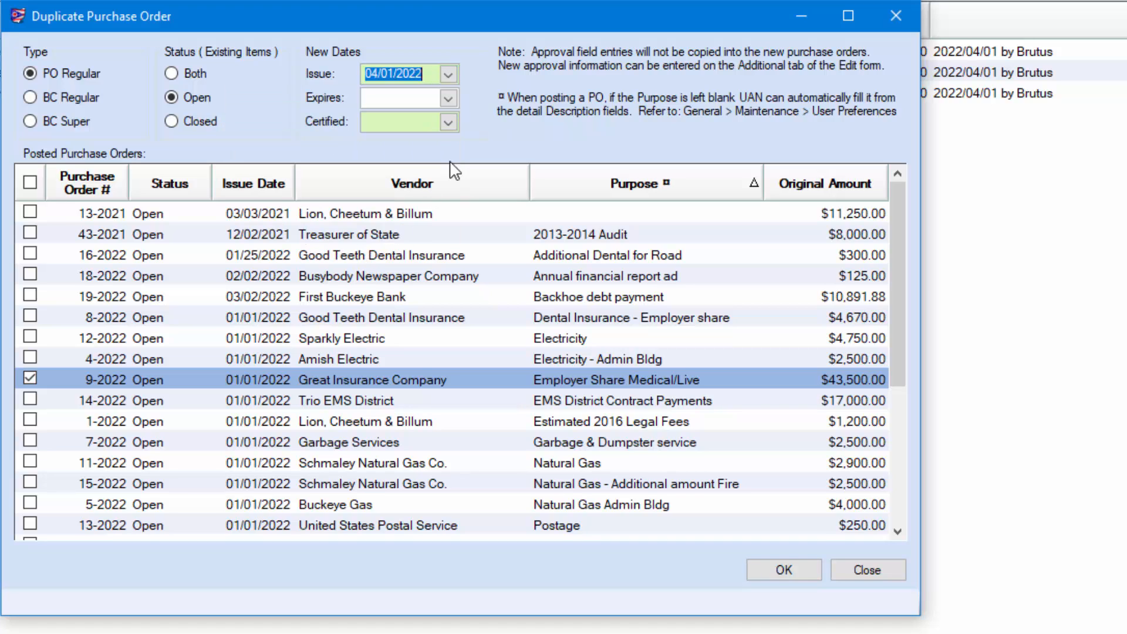
click(450, 122)
click(382, 292)
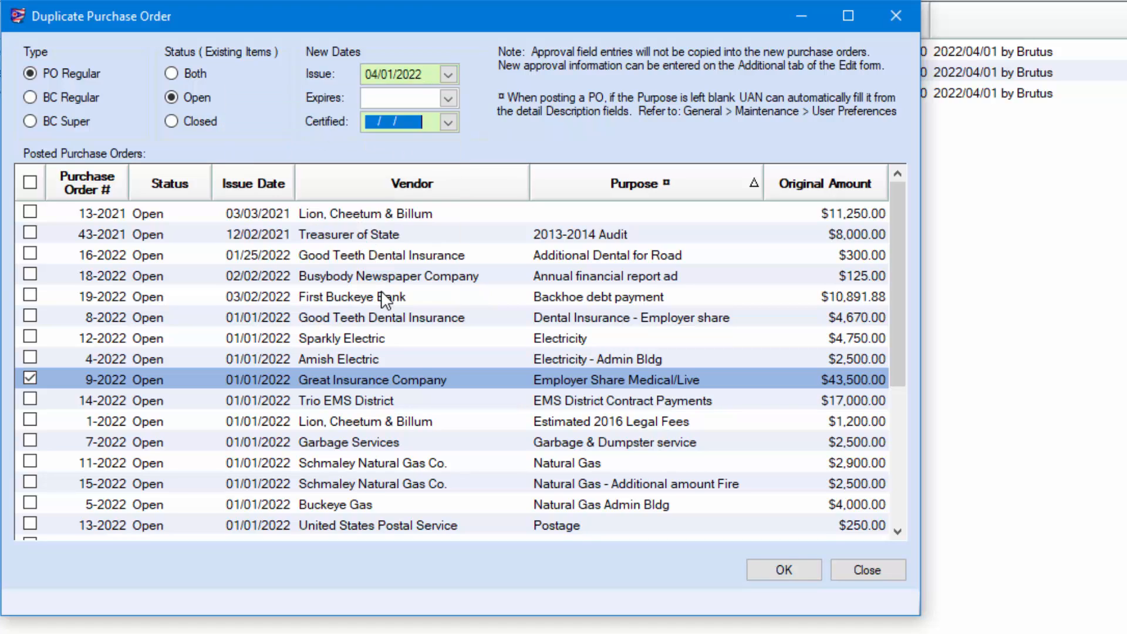
click(784, 569)
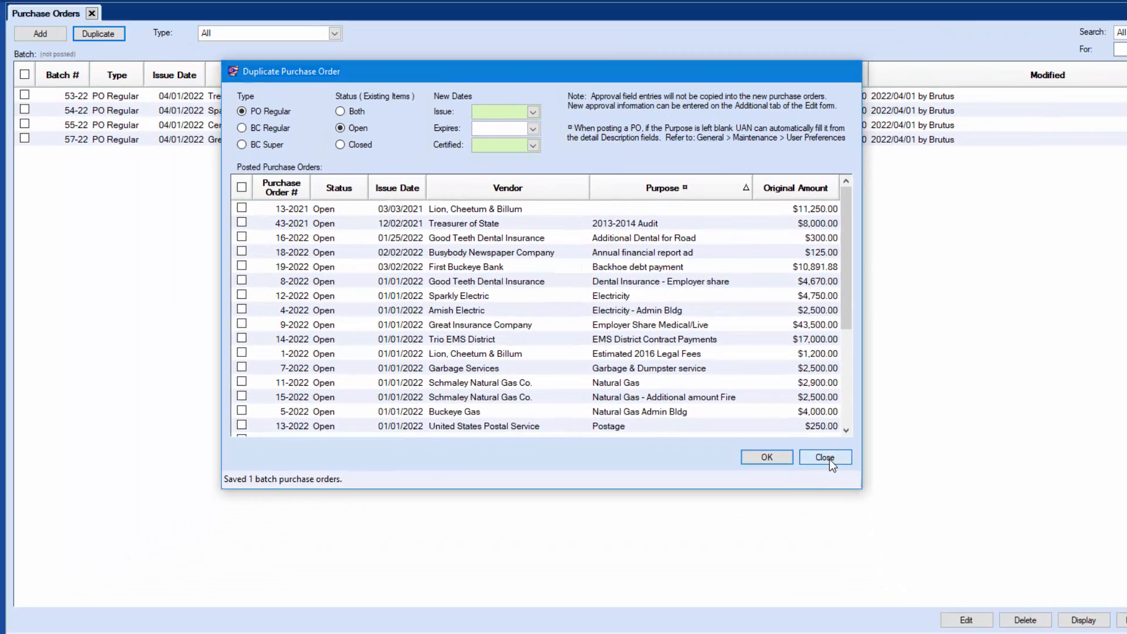
click(866, 566)
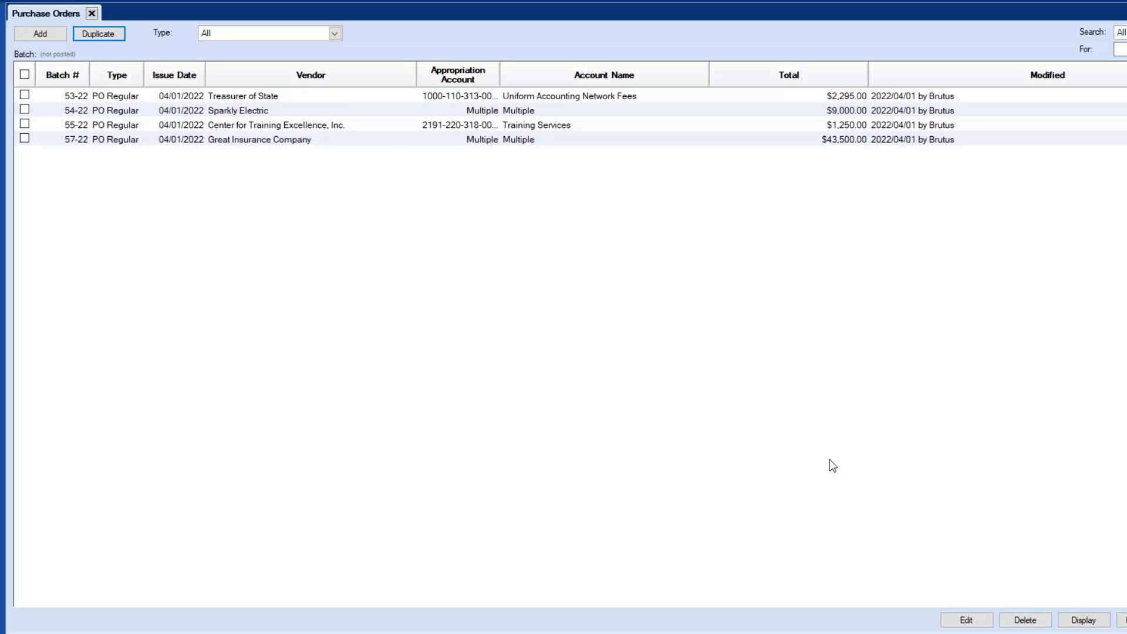
Step: Open the Great Insurance Company batch purchase order for editing and enlarge its form to show all distribution lines
click(25, 139)
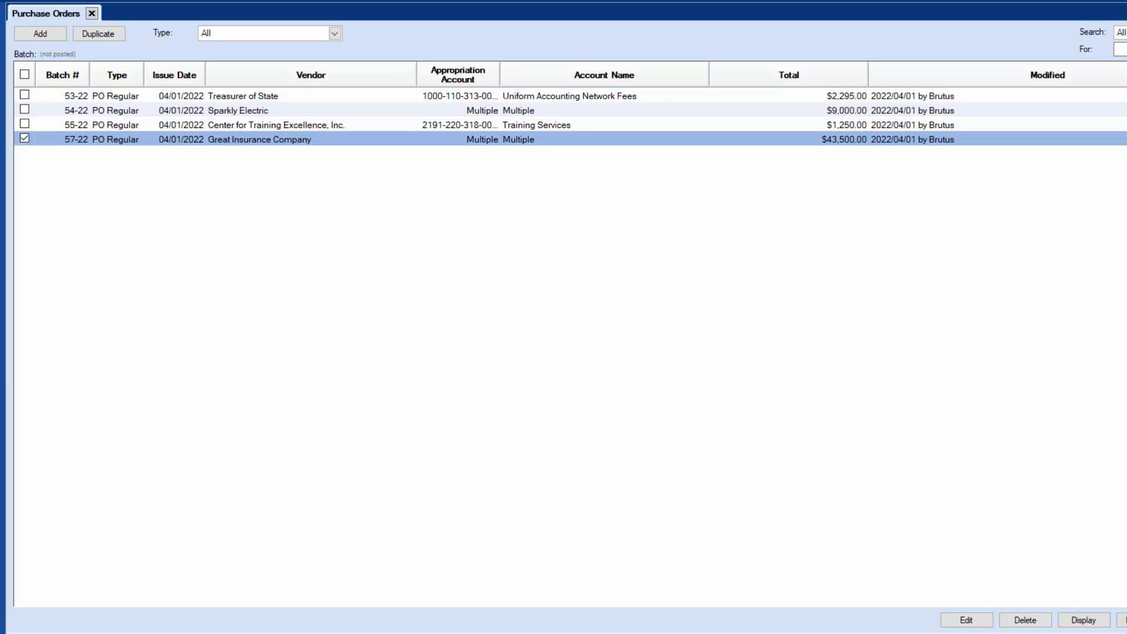
click(977, 621)
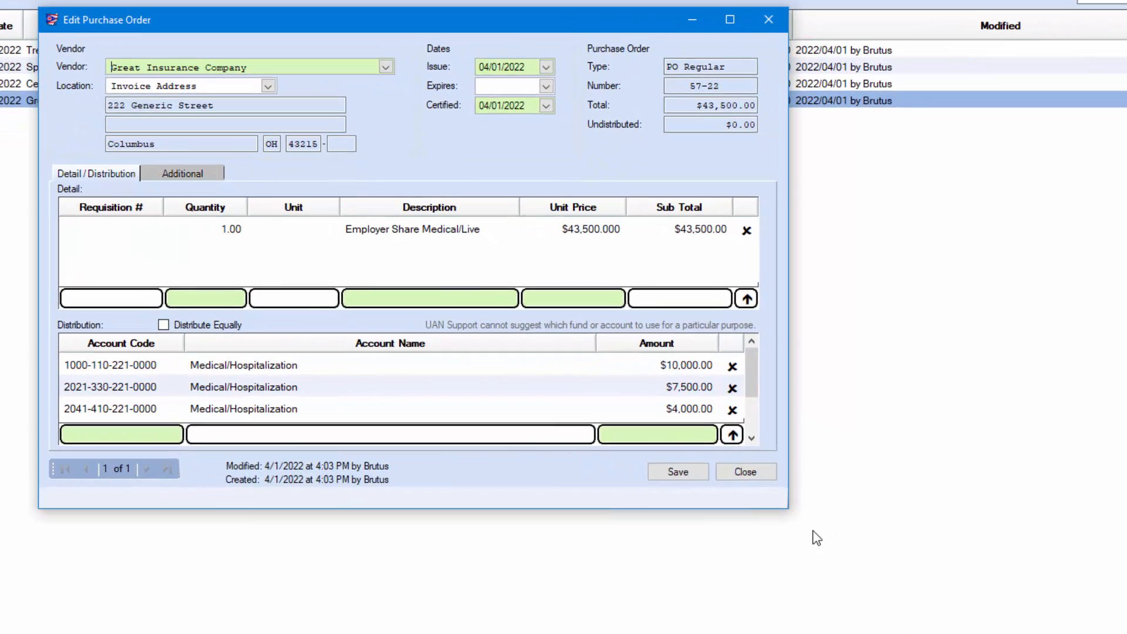
drag(752, 508, 738, 626)
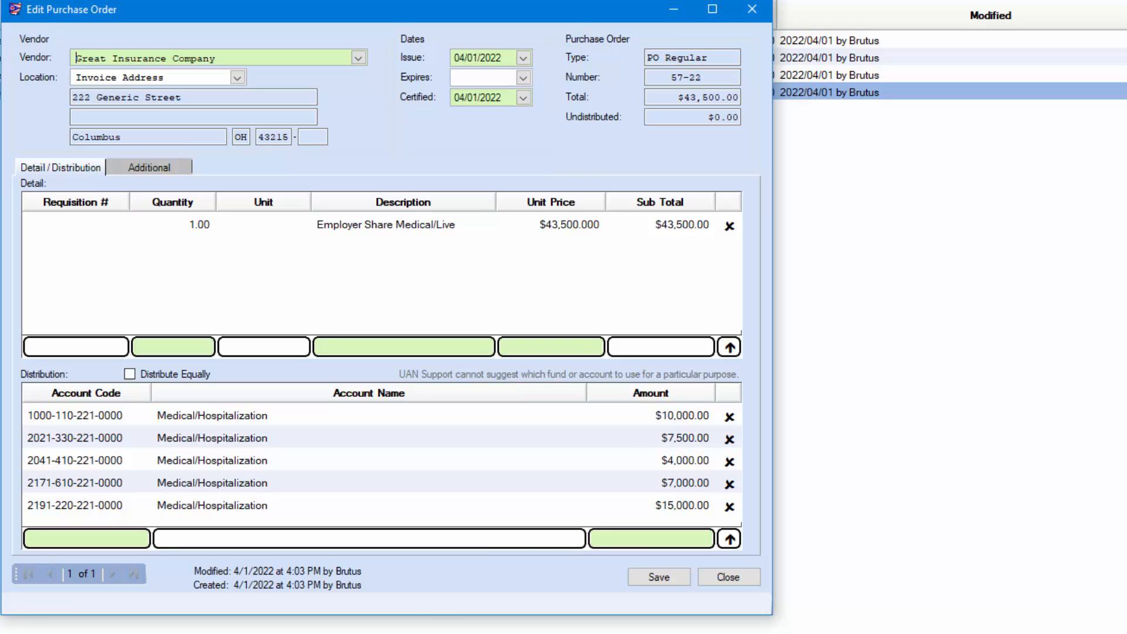
Step: Change the detail line's description to Employer Share Medical and set its unit price to $91,660.00
click(466, 225)
click(464, 223)
key(BackSpace)
key(BackSpace)
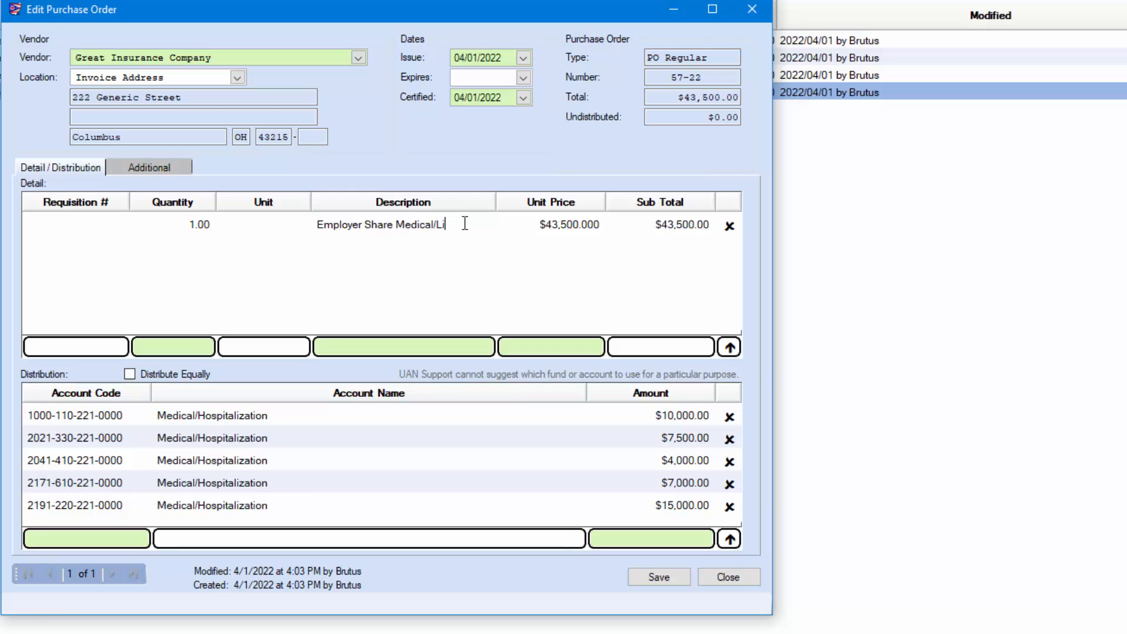
key(BackSpace)
key(BackSpace)
key(BackSpace)
key(Return)
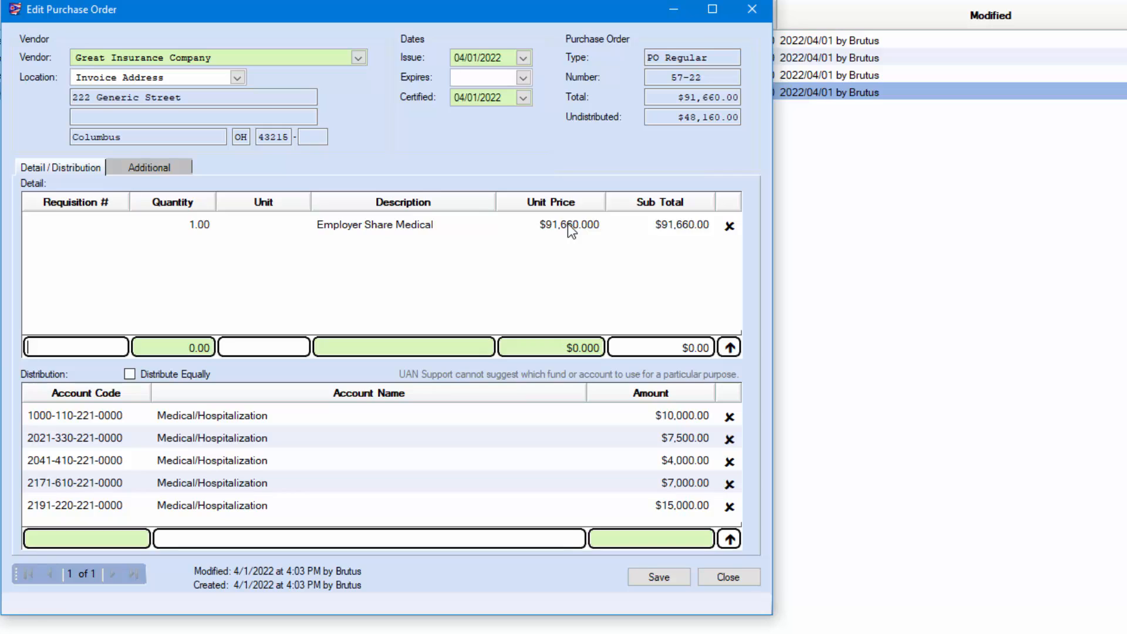
Step: Set the five Medical/Hospitalization distribution amounts, in listed order, to $20,000.00, $15,500.00, $14,000.00, $14,000.00 and $28,160.00
click(686, 418)
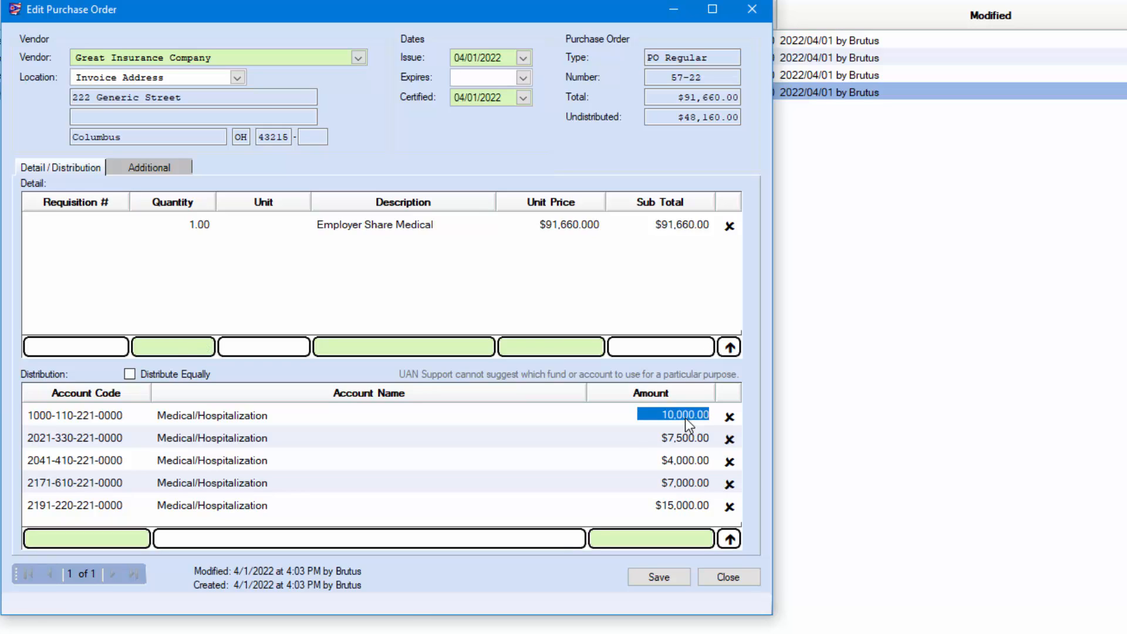
text(20,000)
key(Tab)
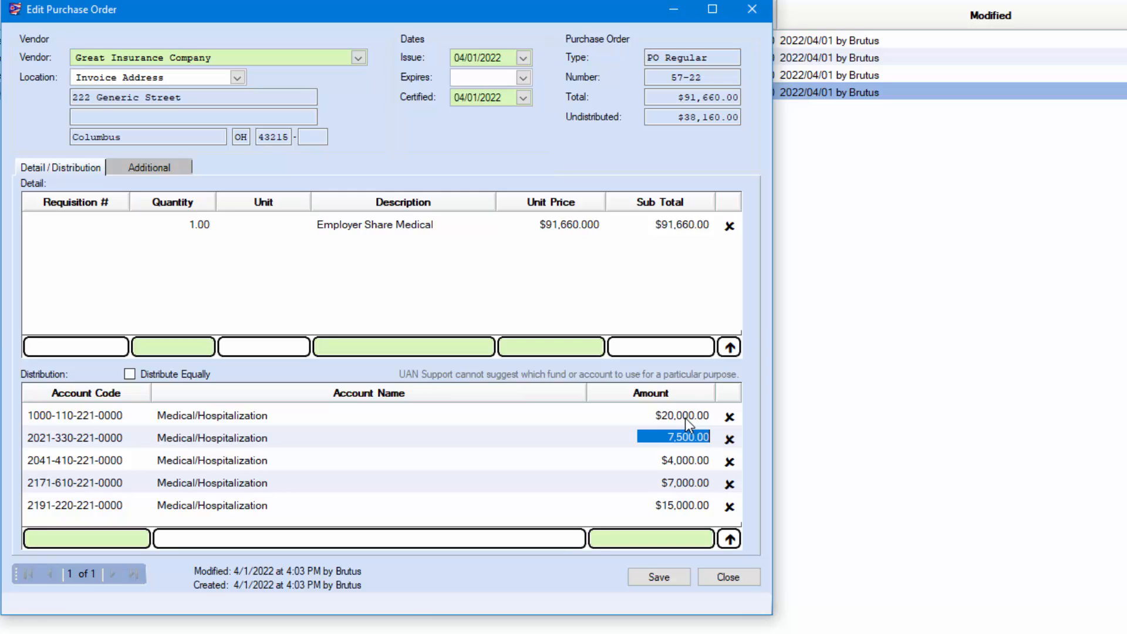
text(15,500)
key(Tab)
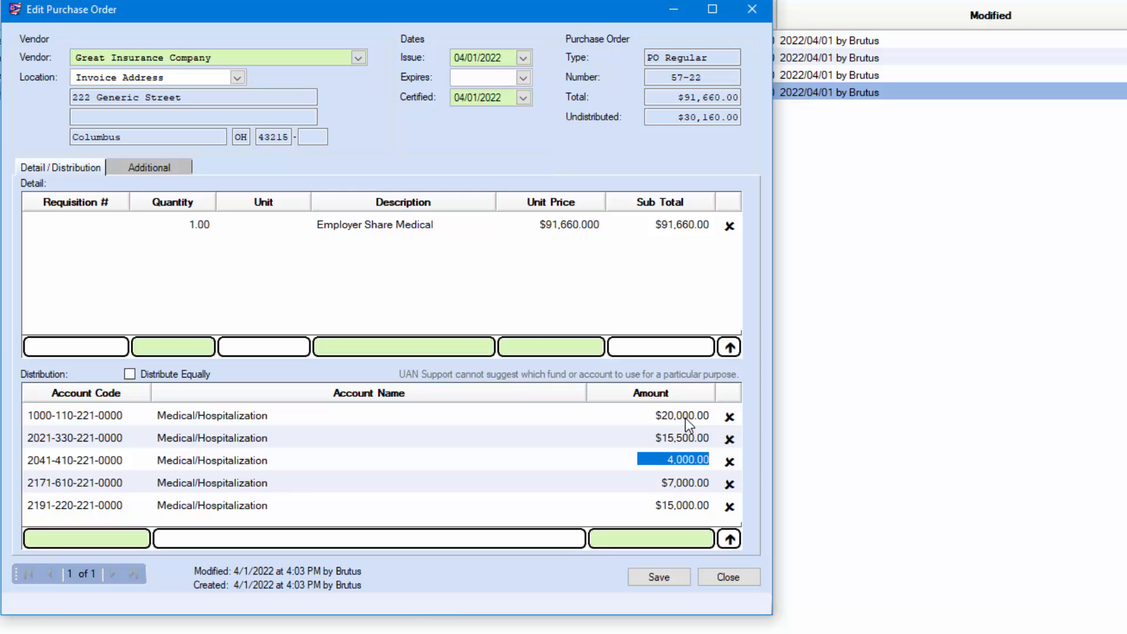
text(14,000)
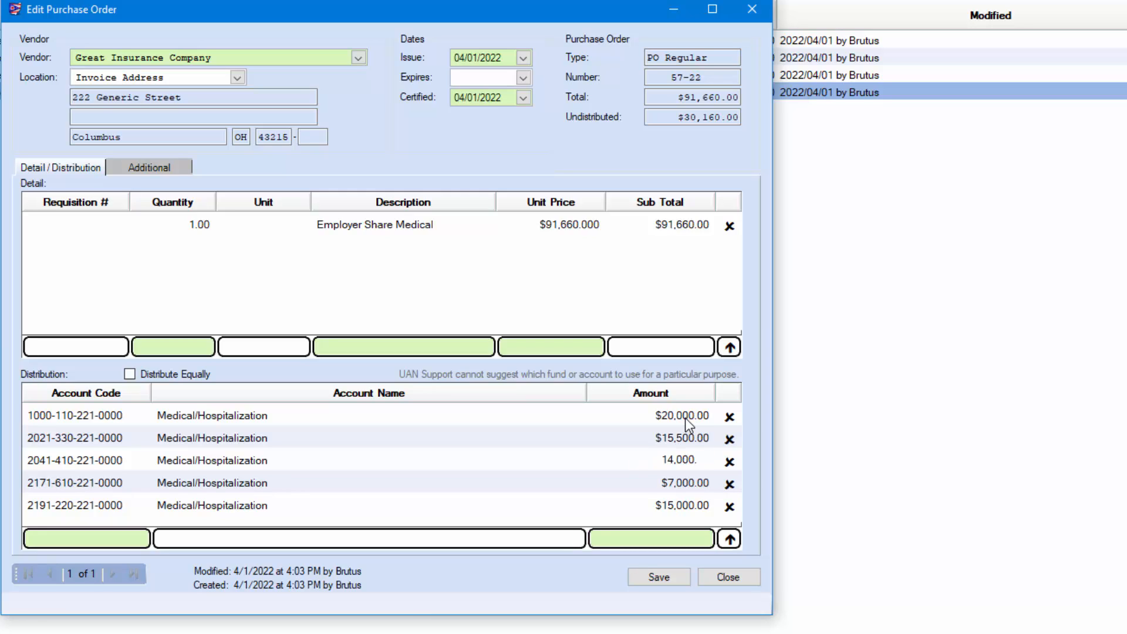
key(Tab)
text(1)
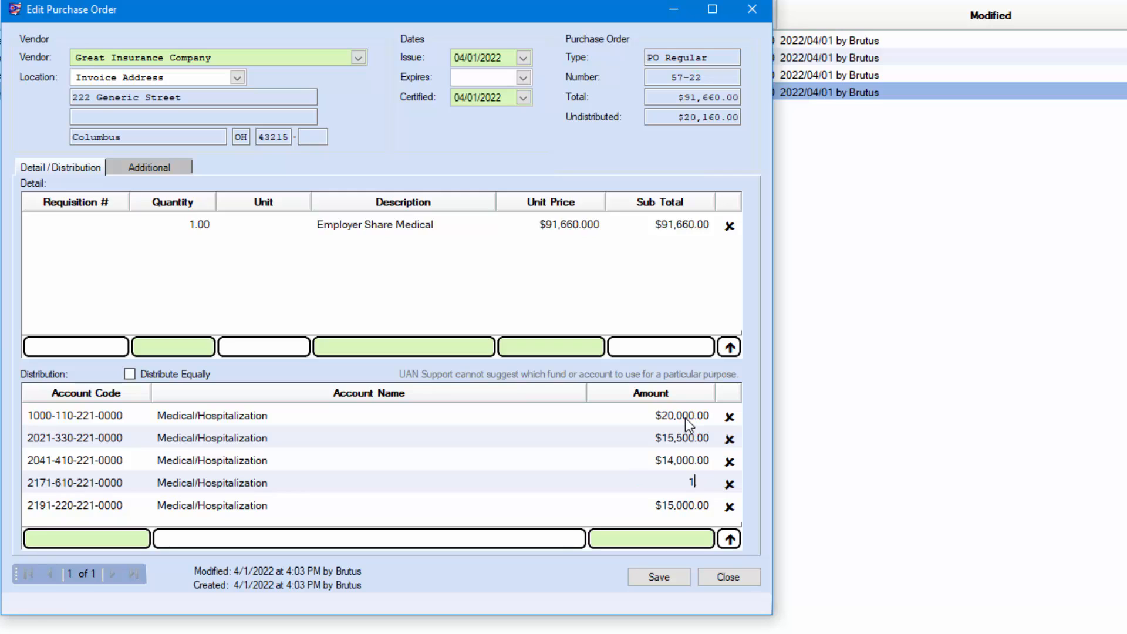
text(4,000)
key(Tab)
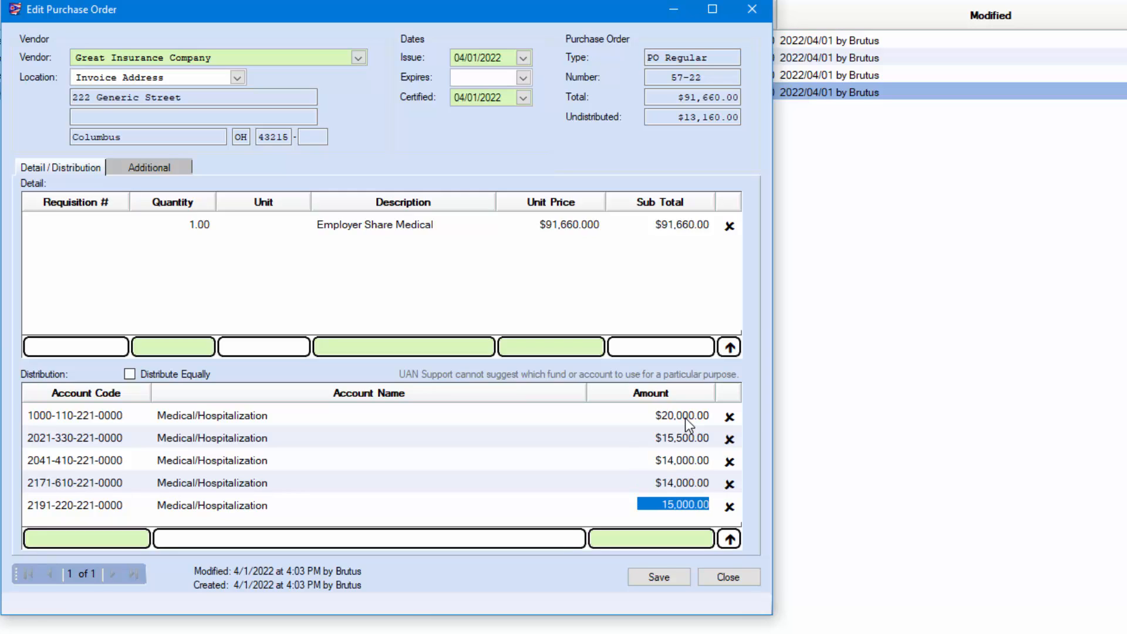
text(281.)
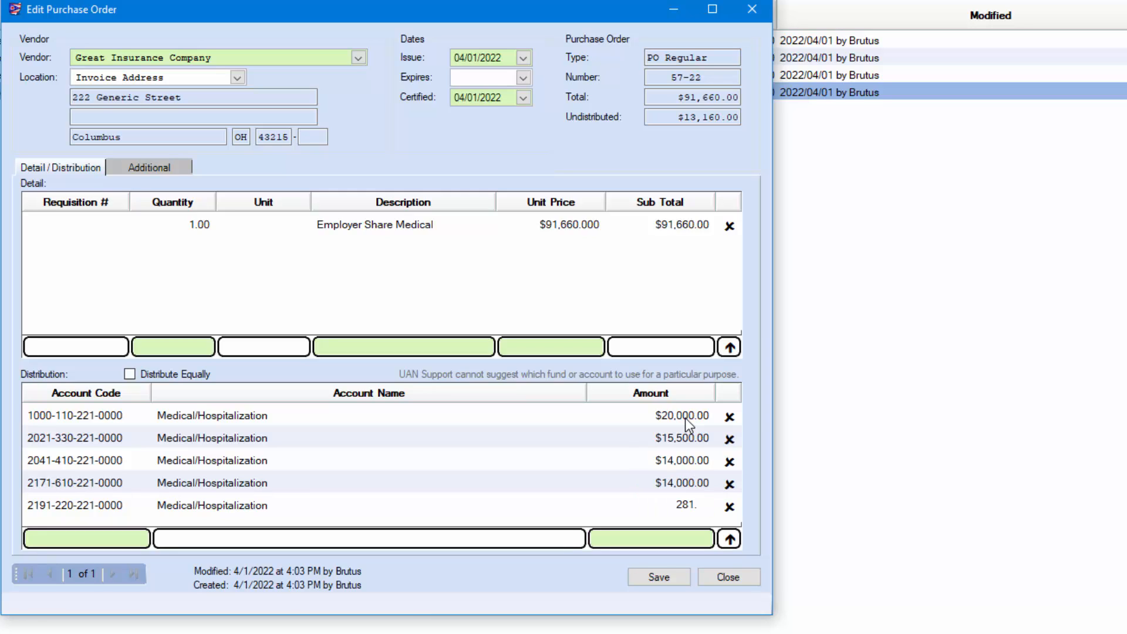
text(60)
key(Tab)
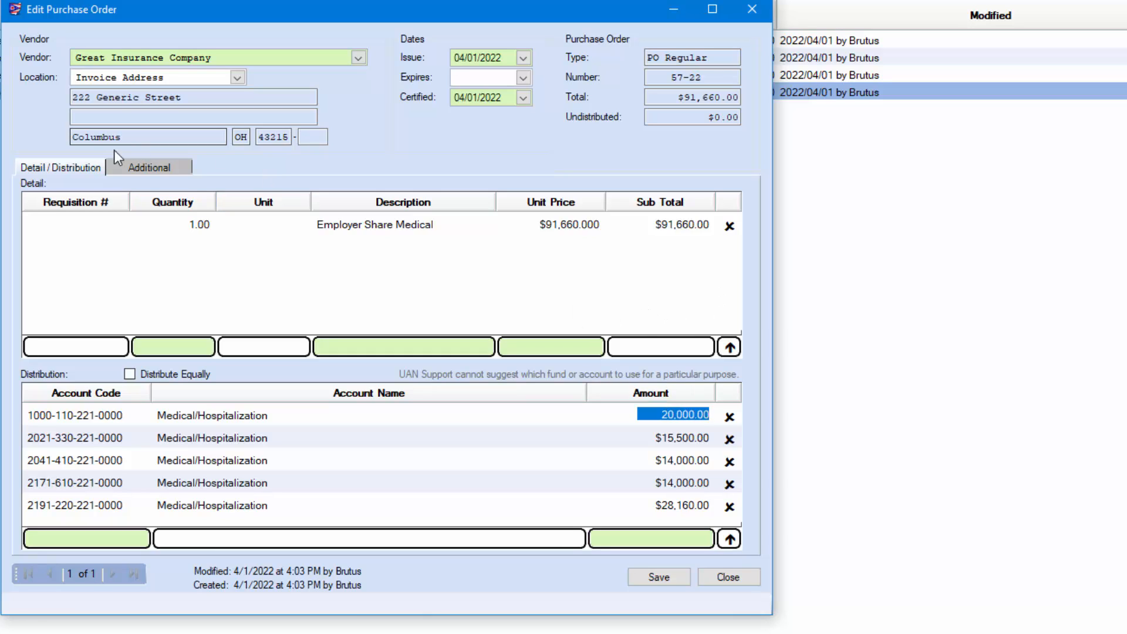
Step: Change the purchase order's purpose to Employer Share Medical and return to its detail and distribution lines
click(179, 165)
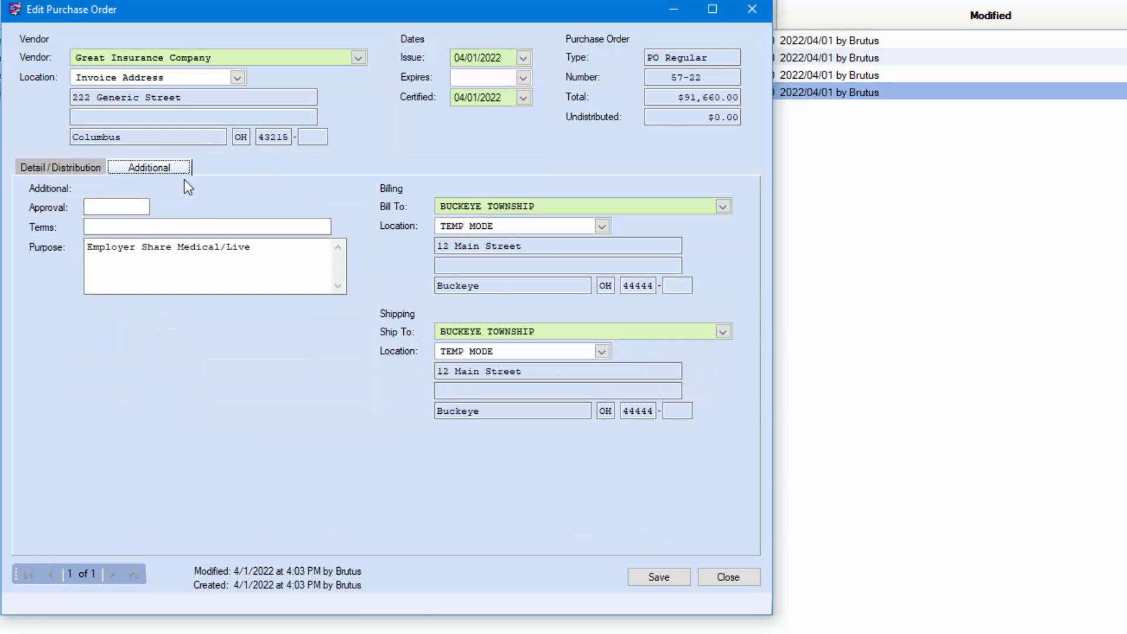
click(256, 248)
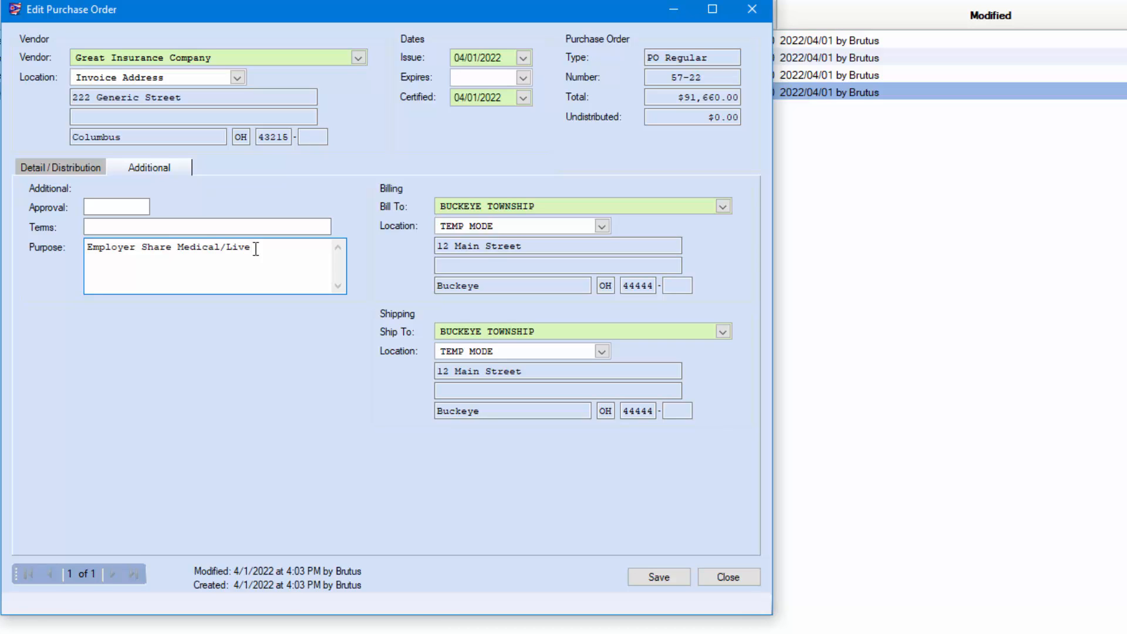
key(BackSpace)
key(BackSpace)
key(BackSpace)
key(BackSpace)
key(BackSpace)
key(BackSpace)
text(l)
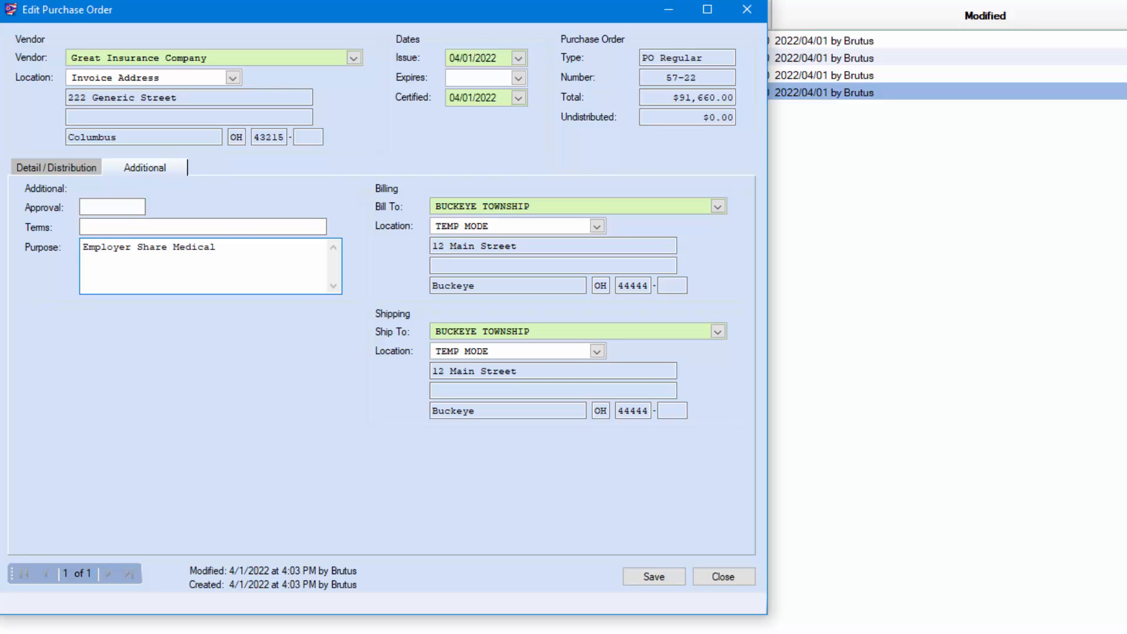
click(79, 167)
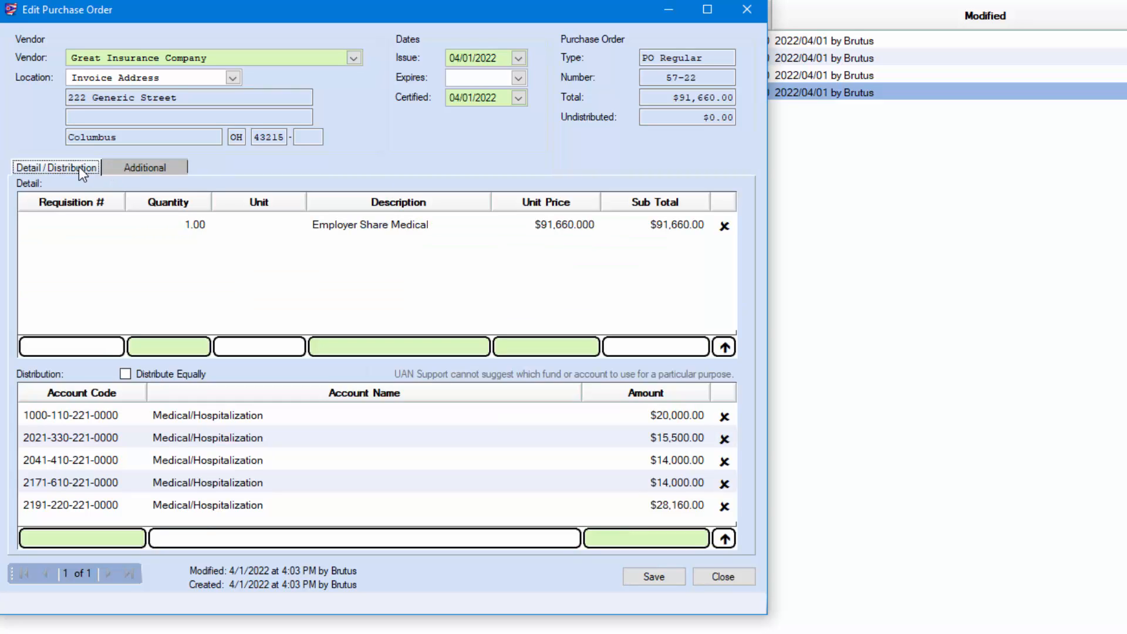
Step: Save the edited Great Insurance Company purchase order and close its form
click(649, 580)
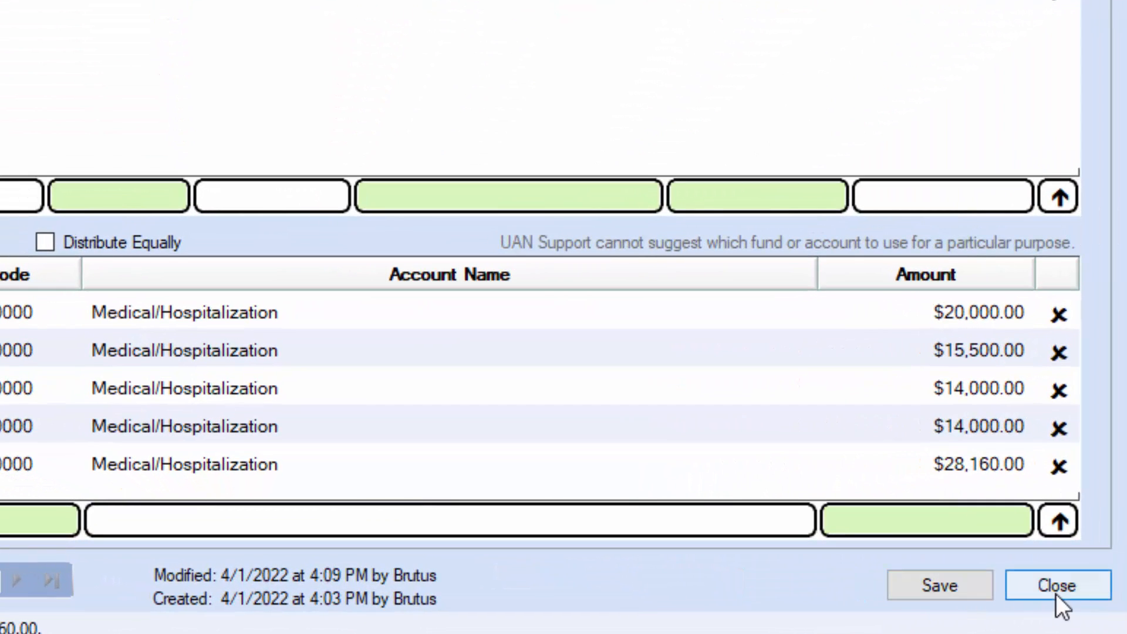
click(1056, 587)
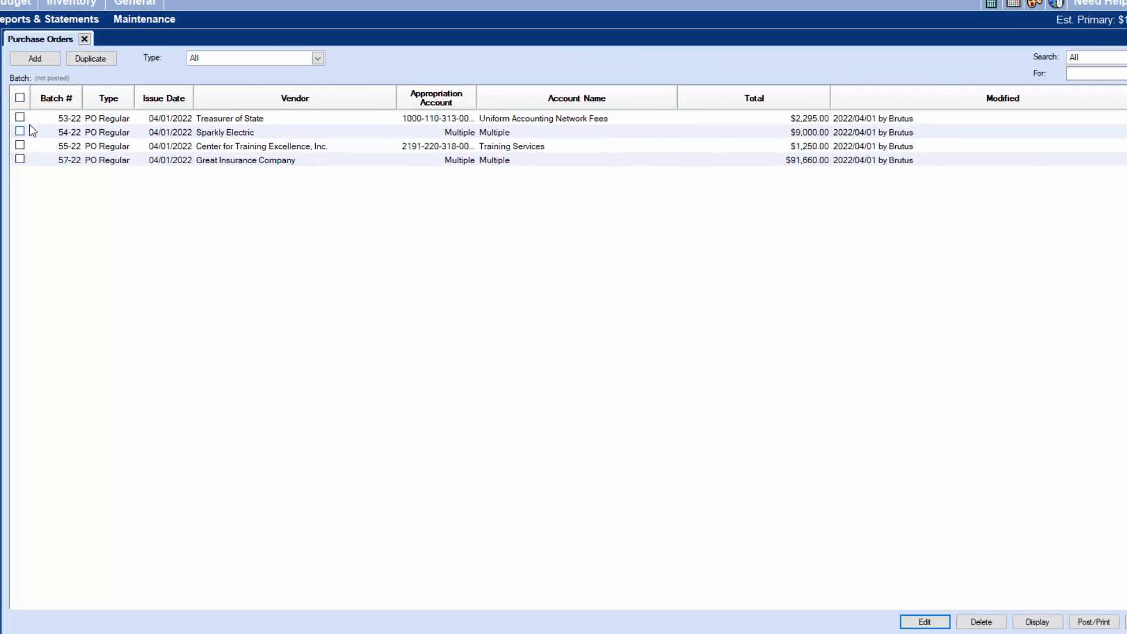
Step: Select all four batch purchase orders, post and print them, and confirm that every item printed successfully
click(21, 98)
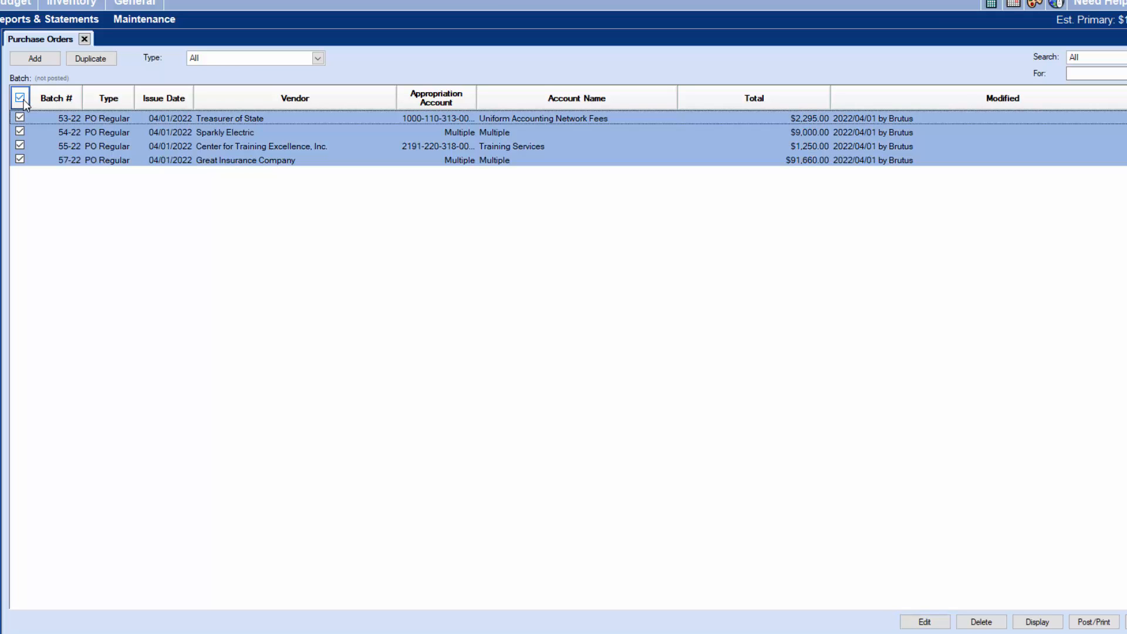
click(19, 98)
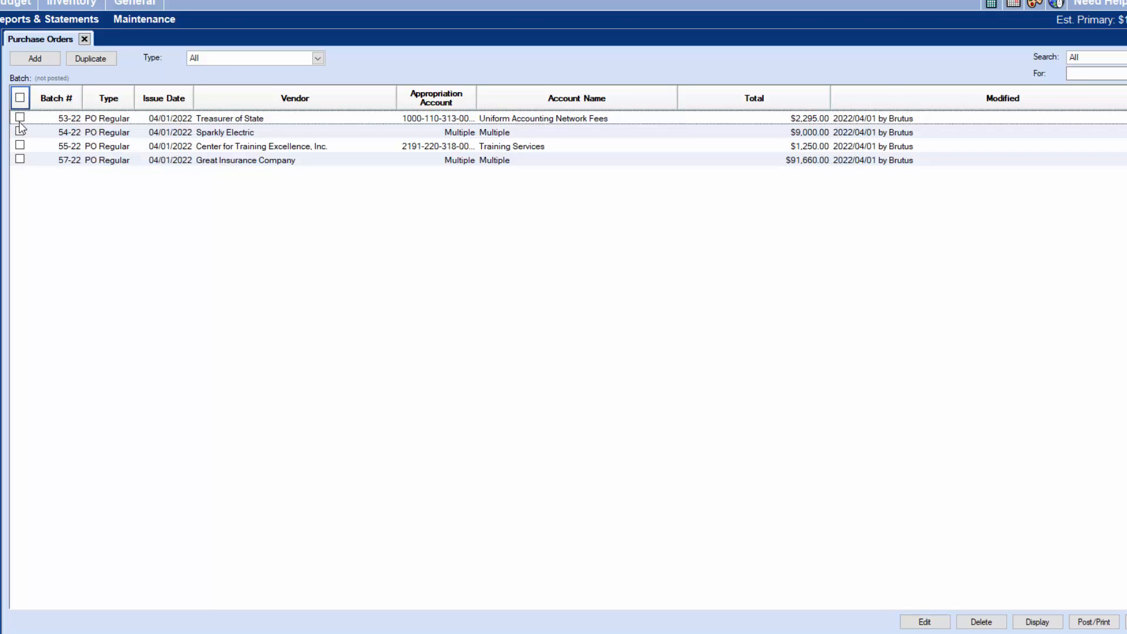
click(20, 118)
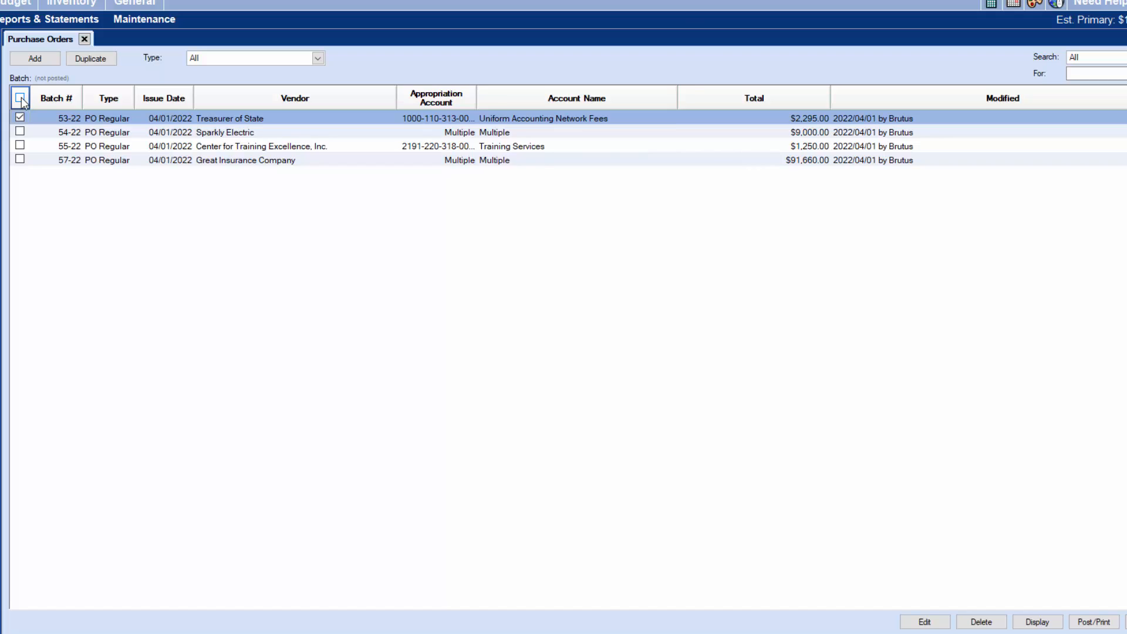
click(20, 97)
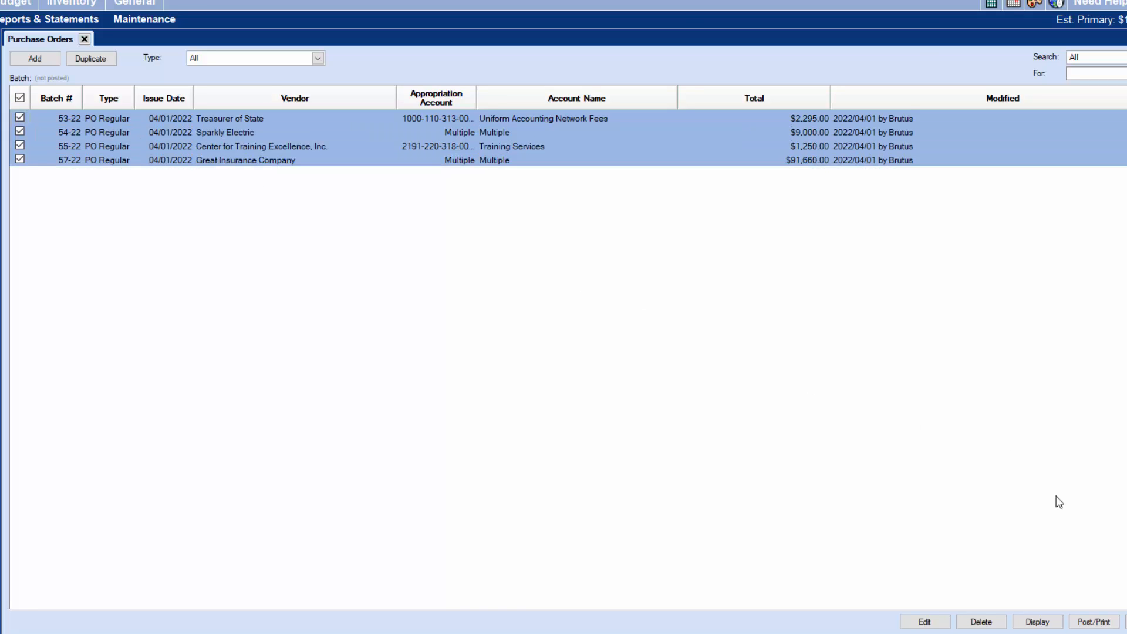
click(1094, 622)
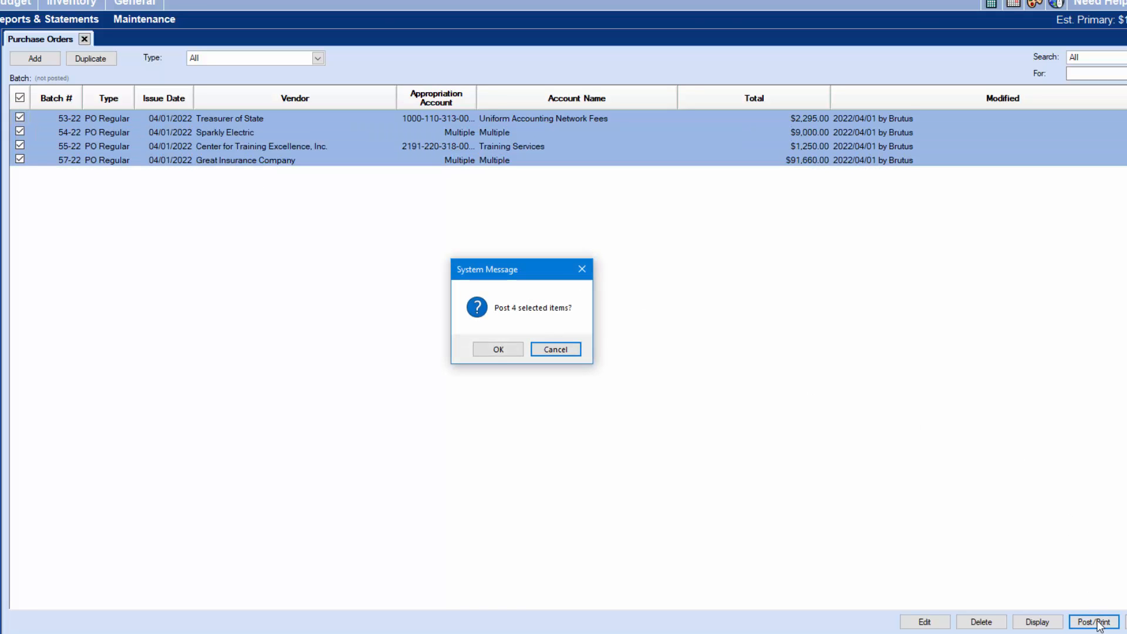
click(498, 350)
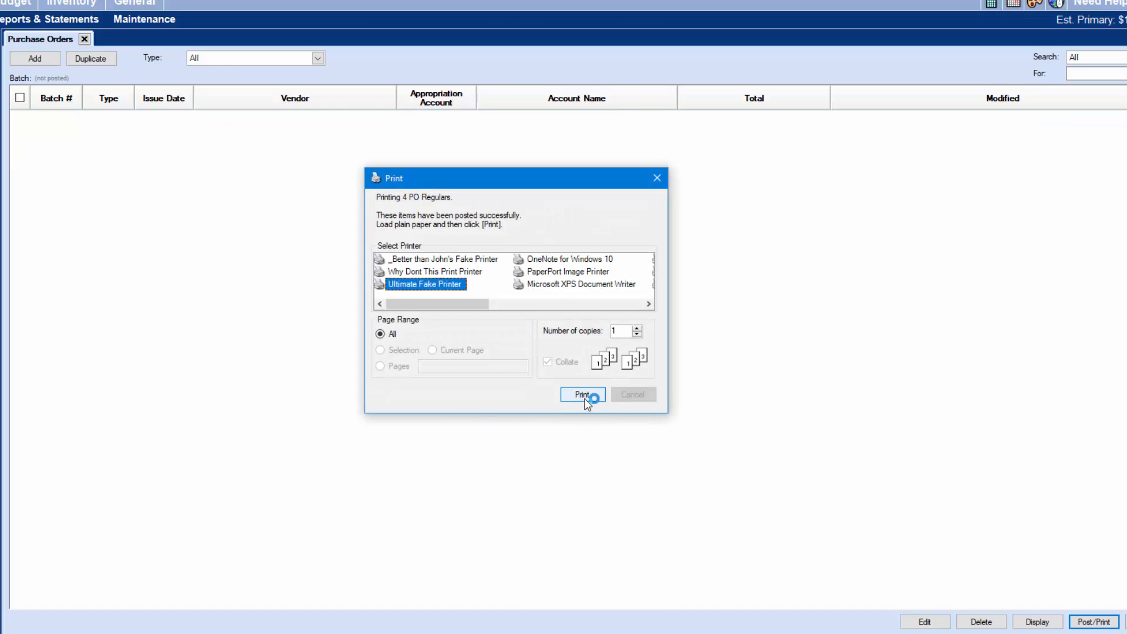
click(583, 395)
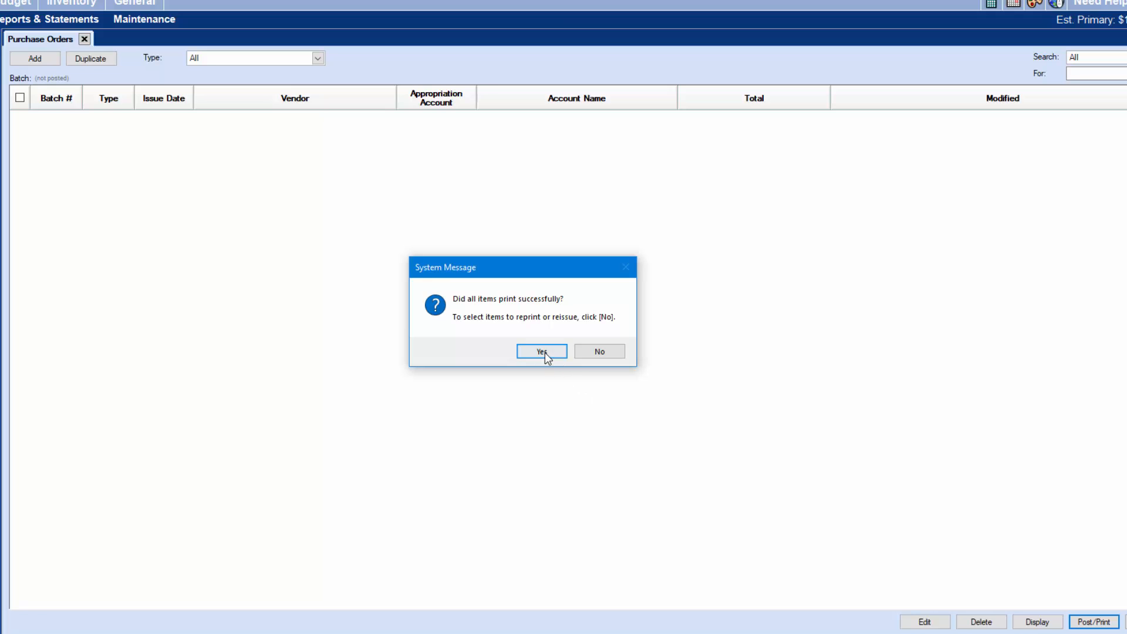
click(545, 352)
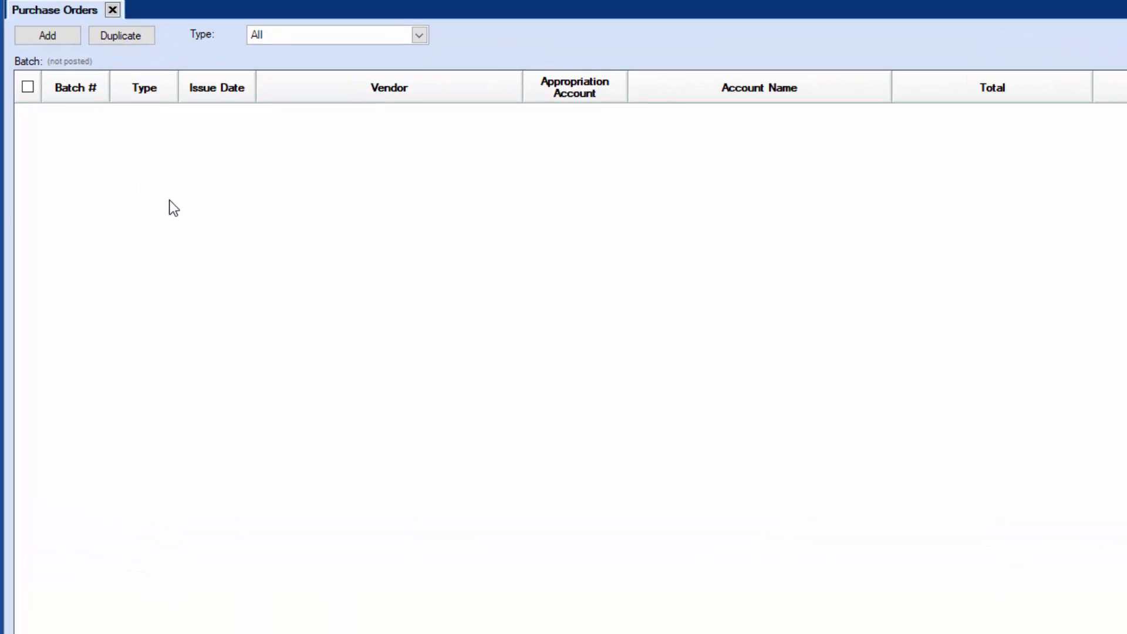
Step: Start a new BC Regular and set both its issue date and its certified date to 04/01/2022
click(52, 35)
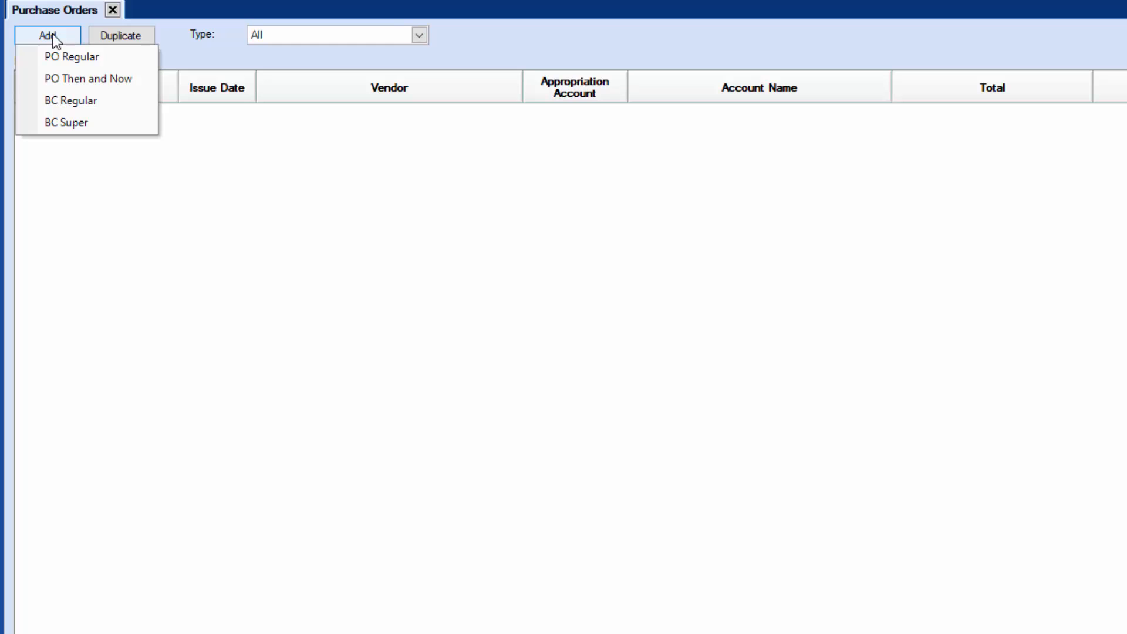
click(109, 101)
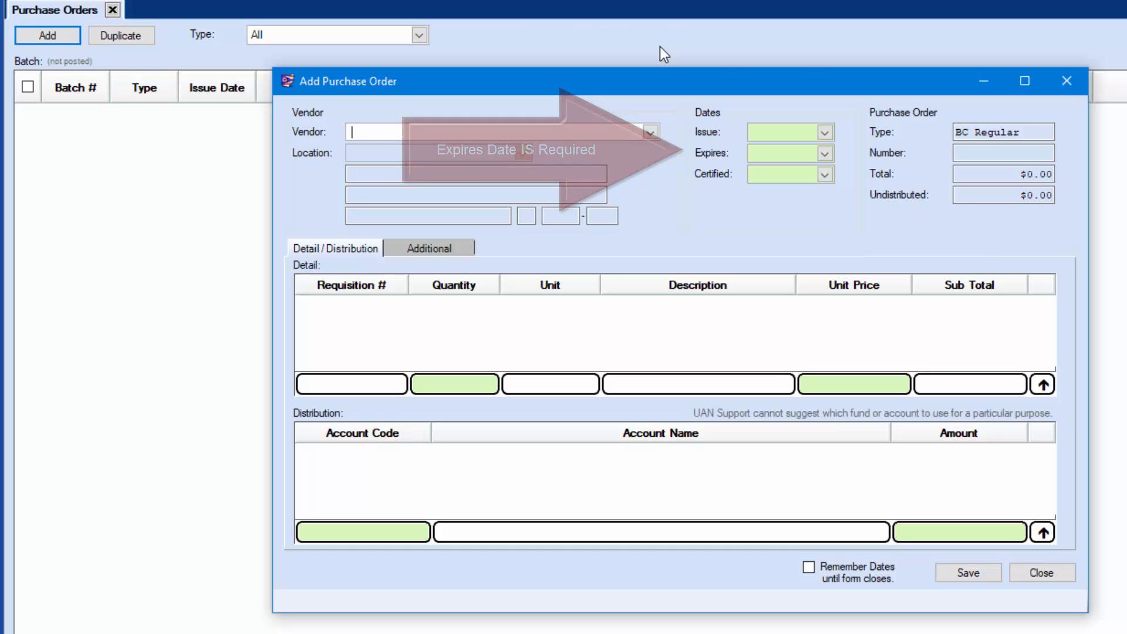
click(825, 133)
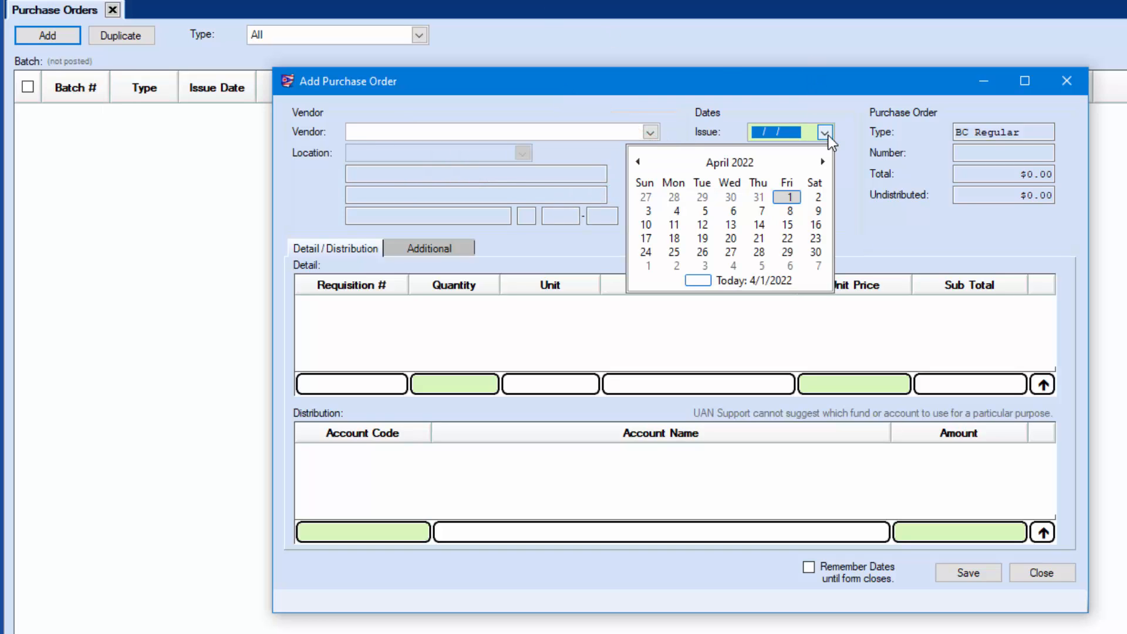
click(789, 197)
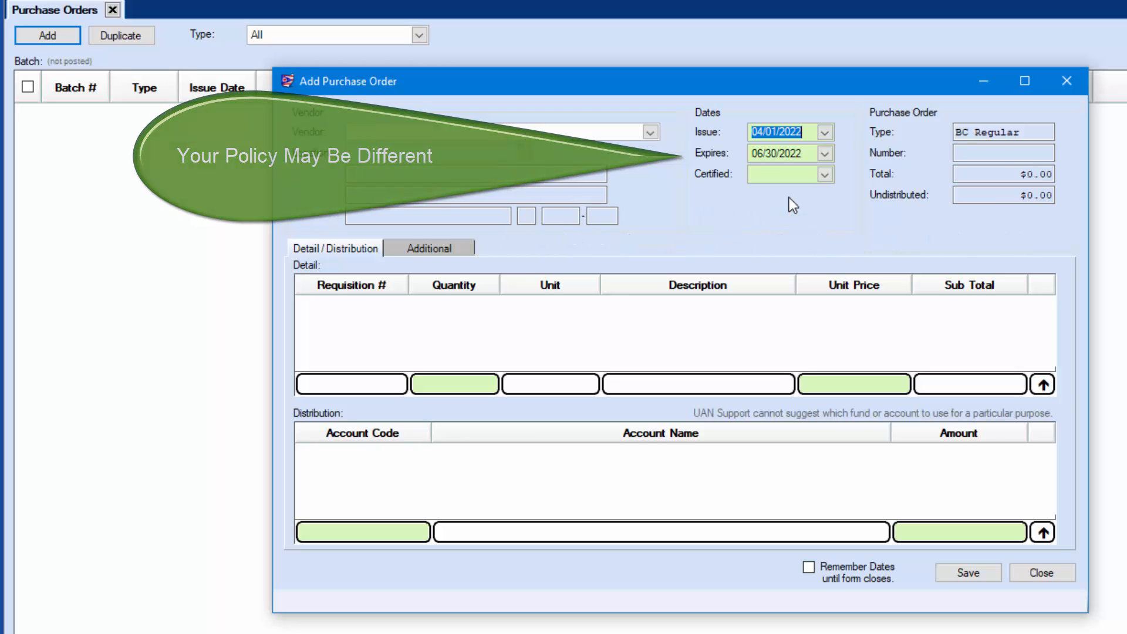
click(825, 175)
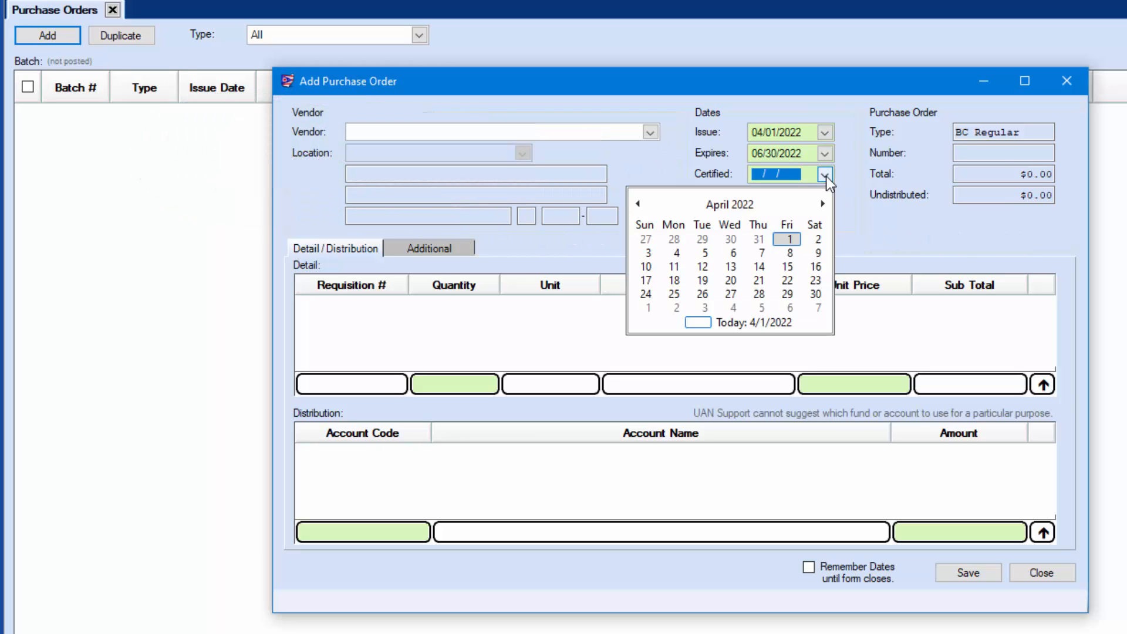
click(790, 240)
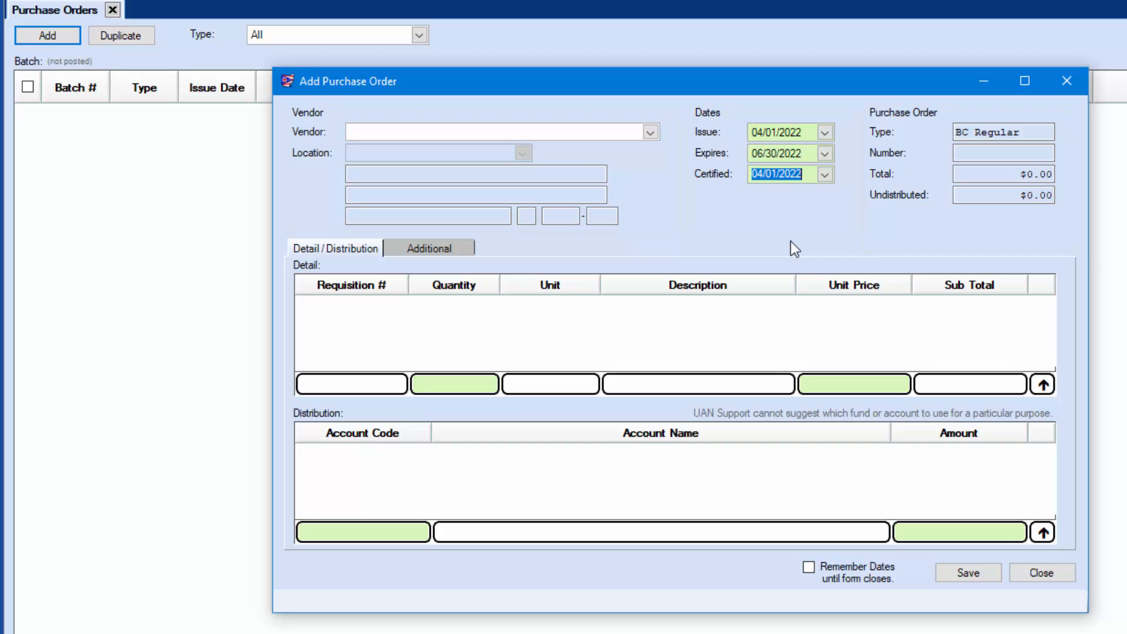
Step: Add a detail line with quantity 1 and a unit price of $750.00 to the BC Regular
click(470, 387)
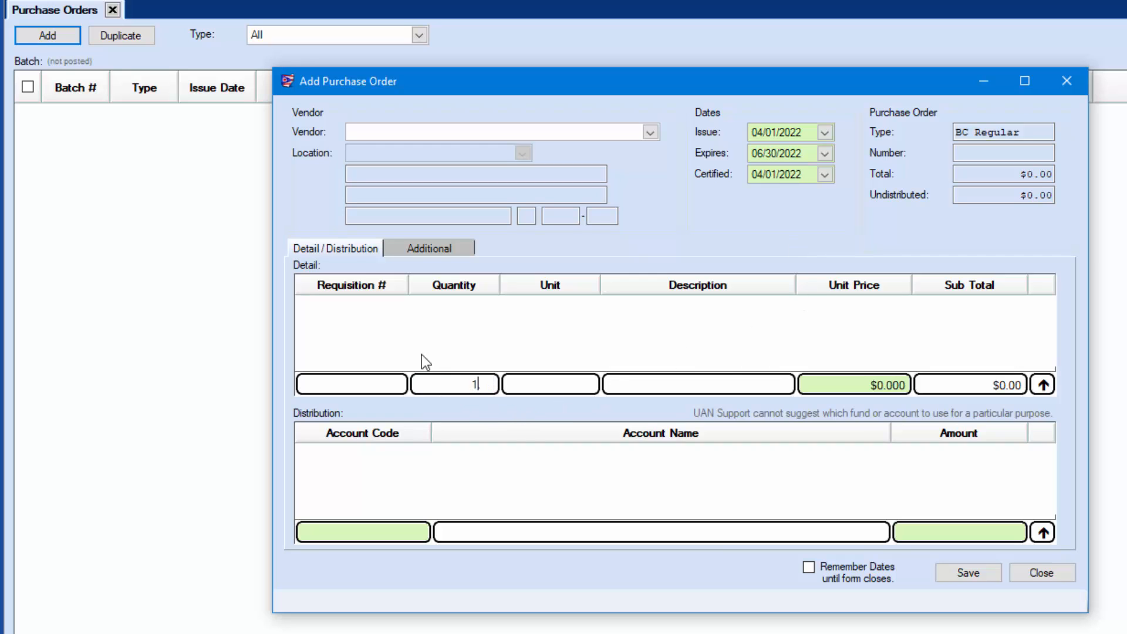
click(866, 386)
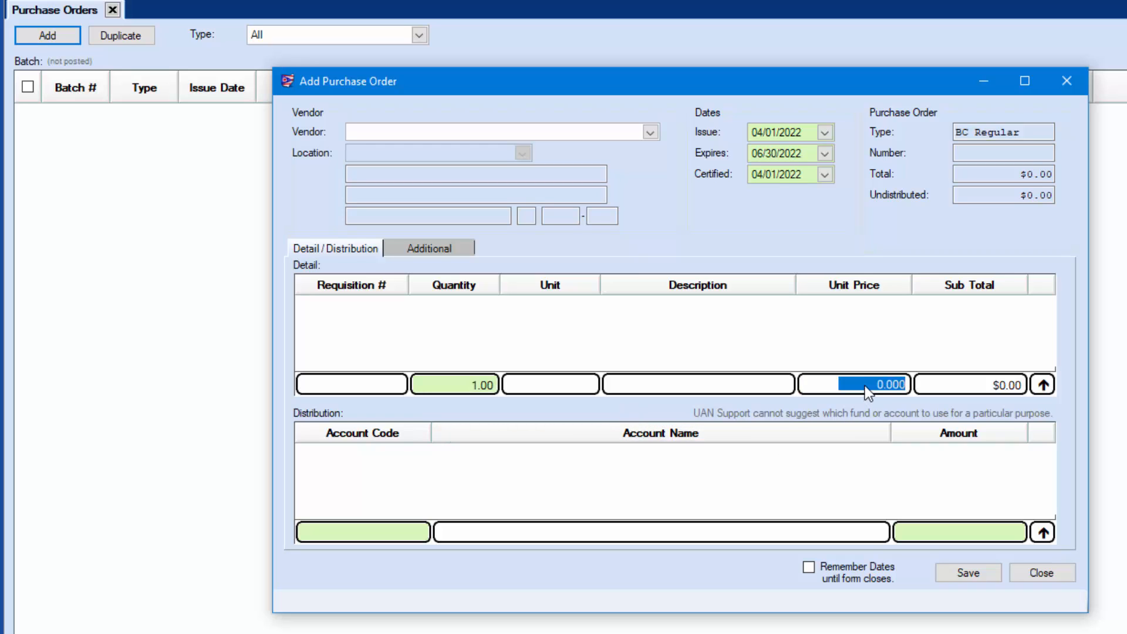
text(75)
key(Return)
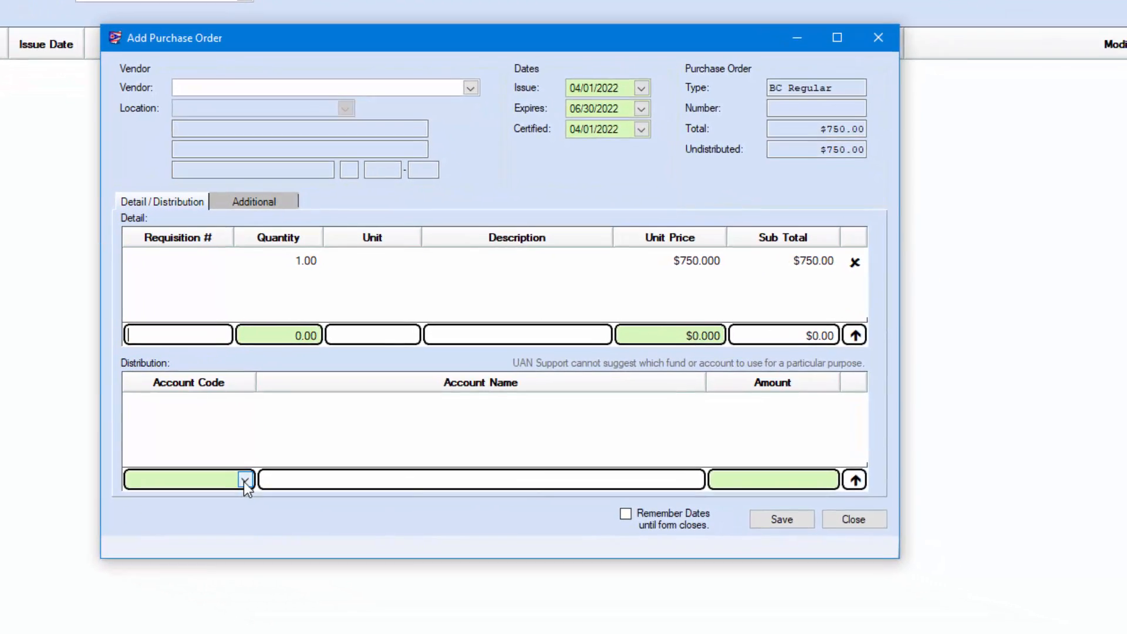
click(421, 532)
text(1000)
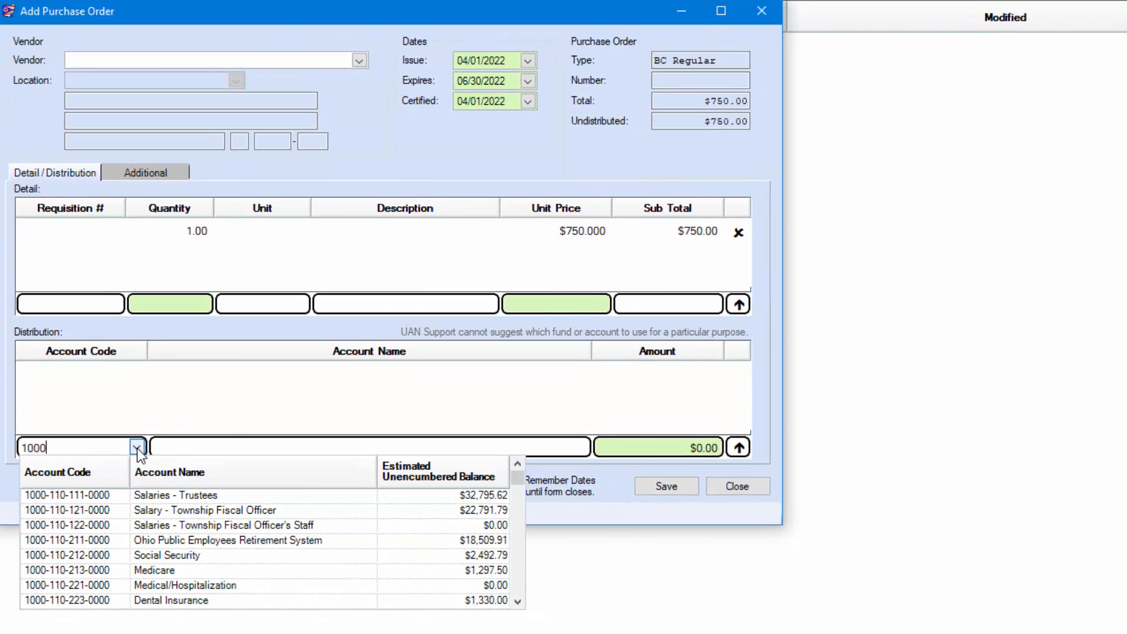
text(-)
click(229, 472)
scroll(188, 530, down, 3)
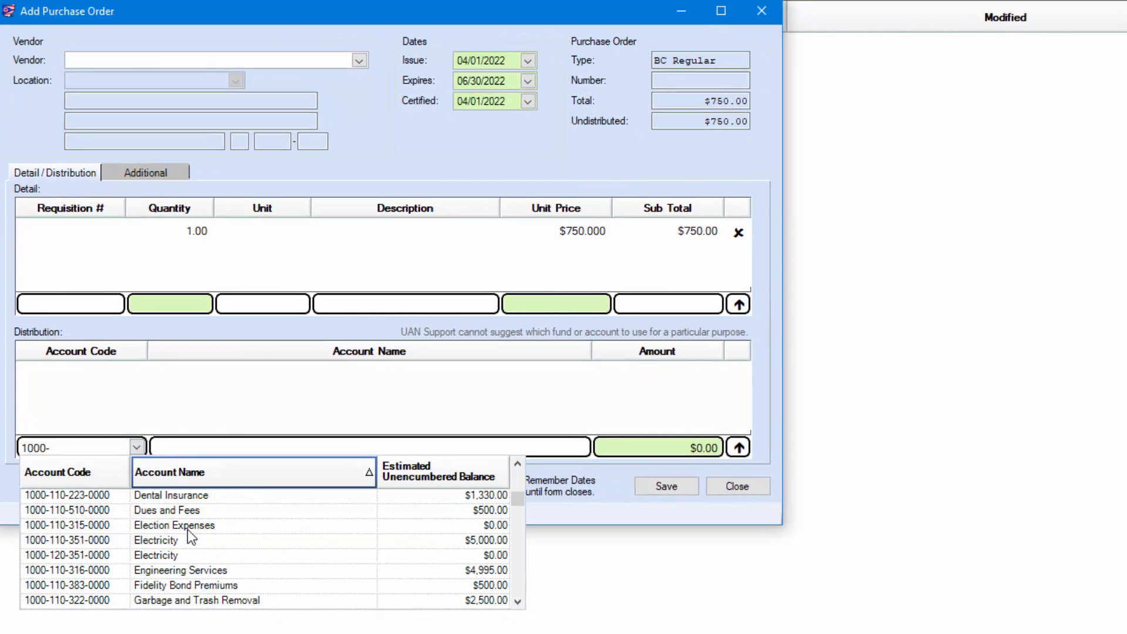
scroll(193, 558, down, 8)
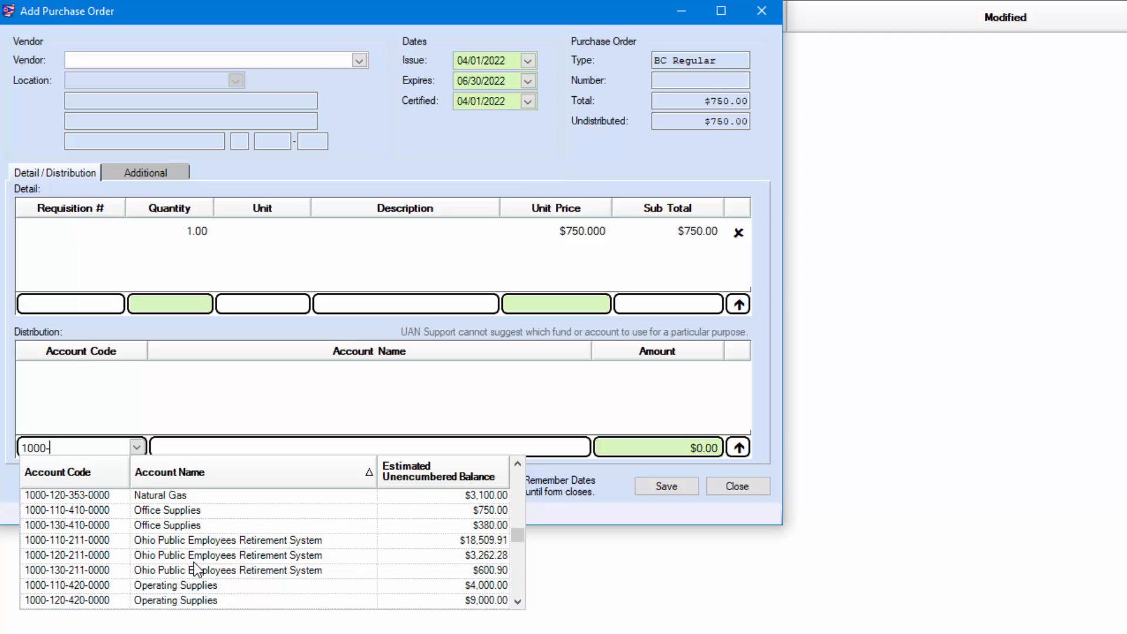
click(167, 510)
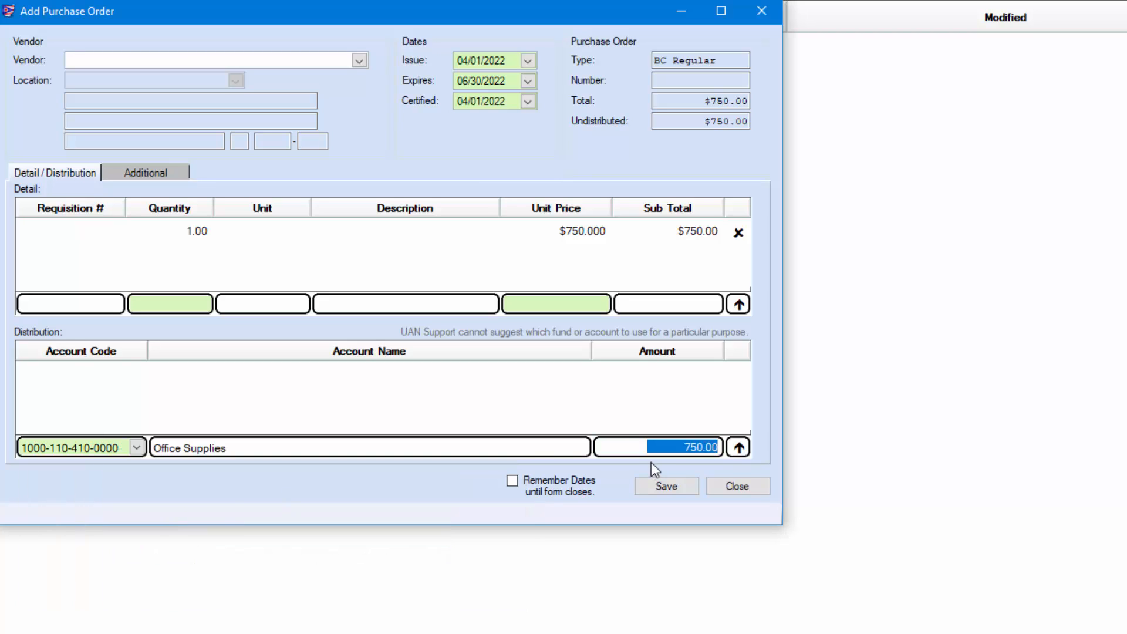
click(740, 448)
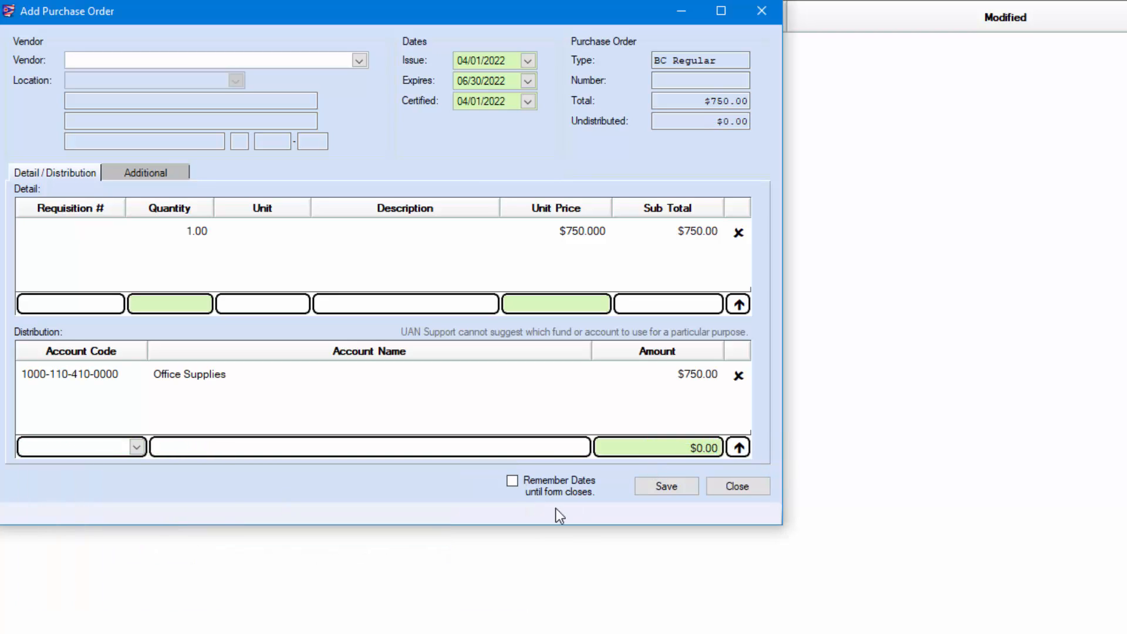
Step: Have the form remember its dates until it closes and save the $750.00 BC Regular
click(520, 481)
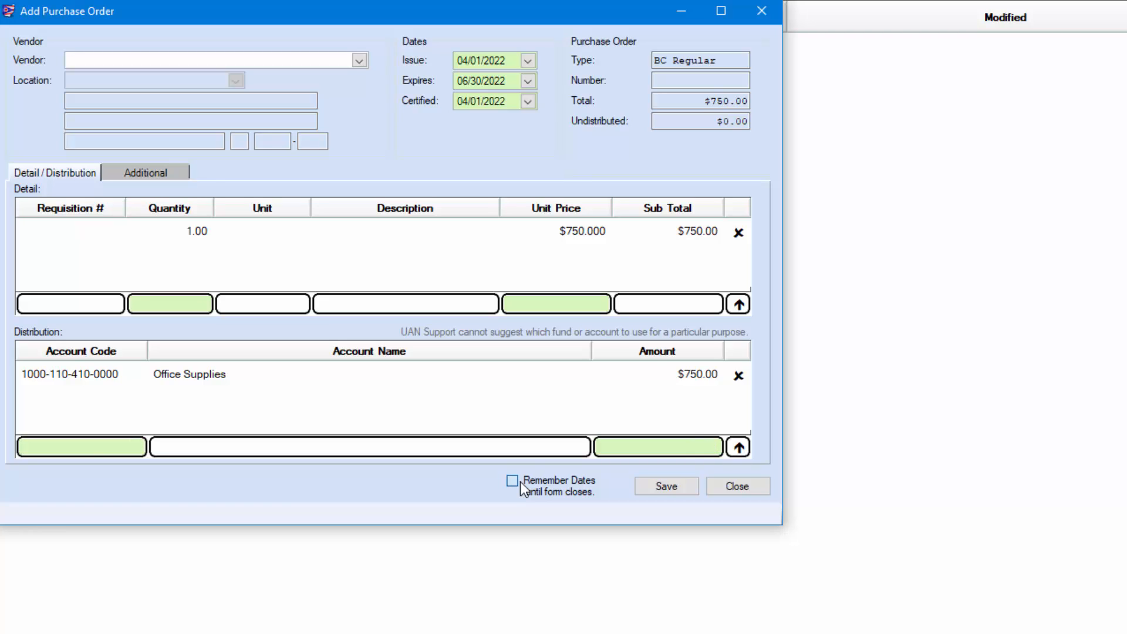
click(664, 486)
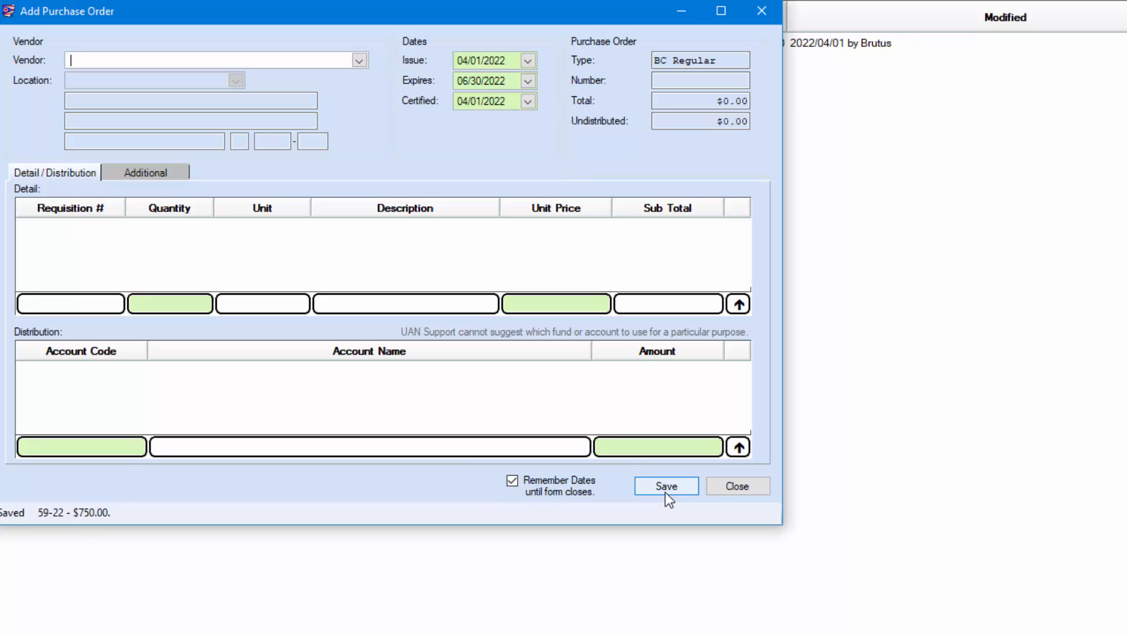
Step: Add a detail line with quantity 1 and a unit price of $500.00 to the next BC Regular
click(198, 311)
text(1)
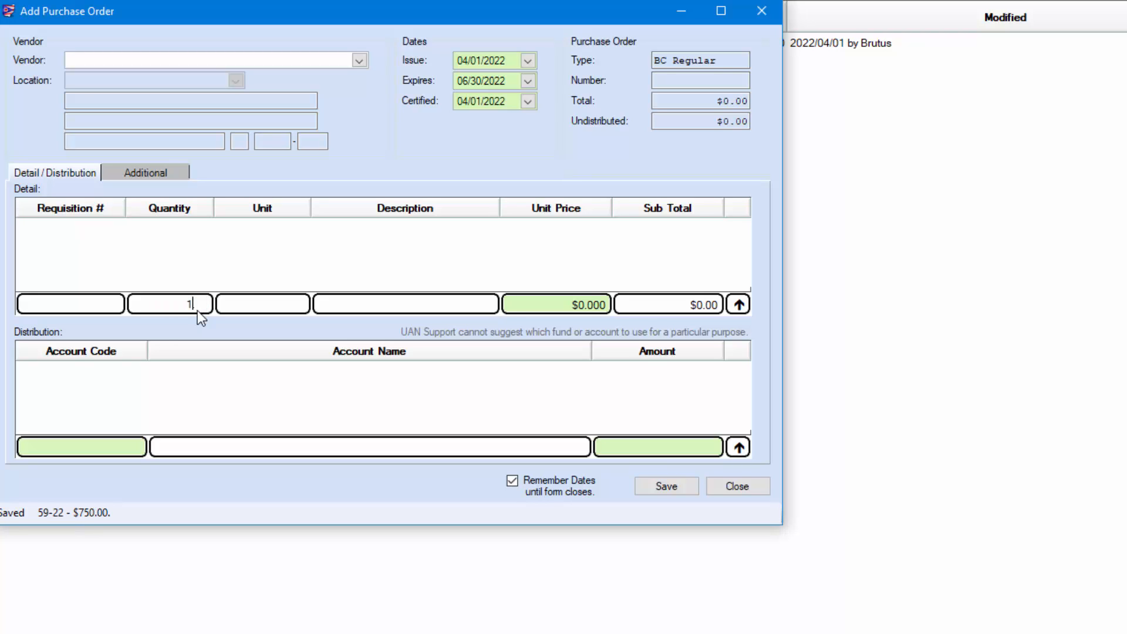
key(Tab)
key(Tab)
text(500)
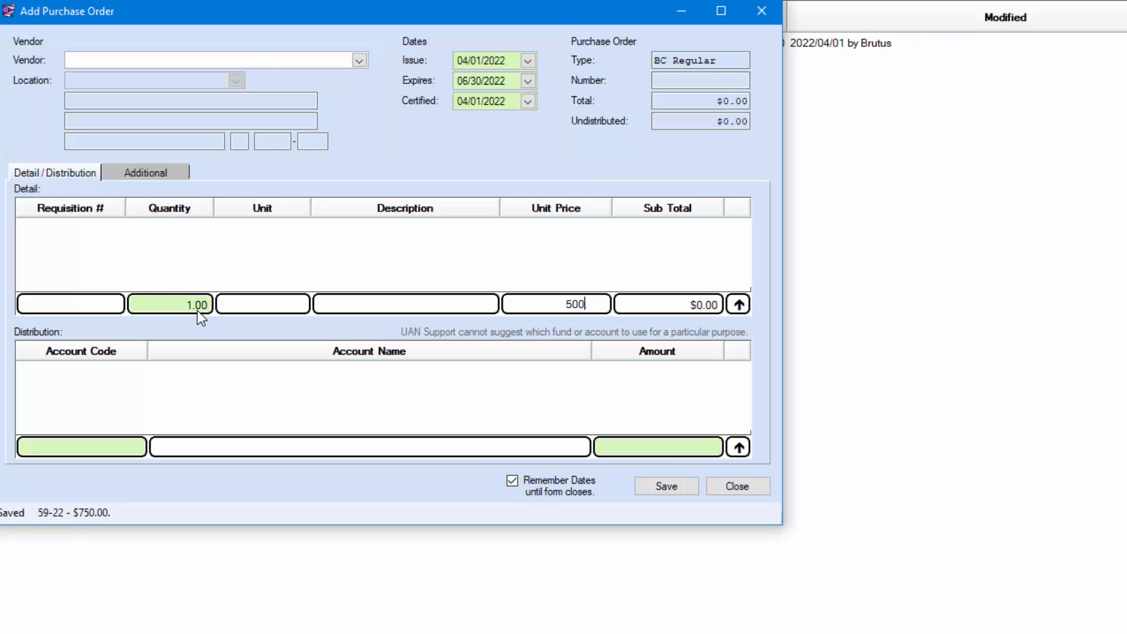
key(Return)
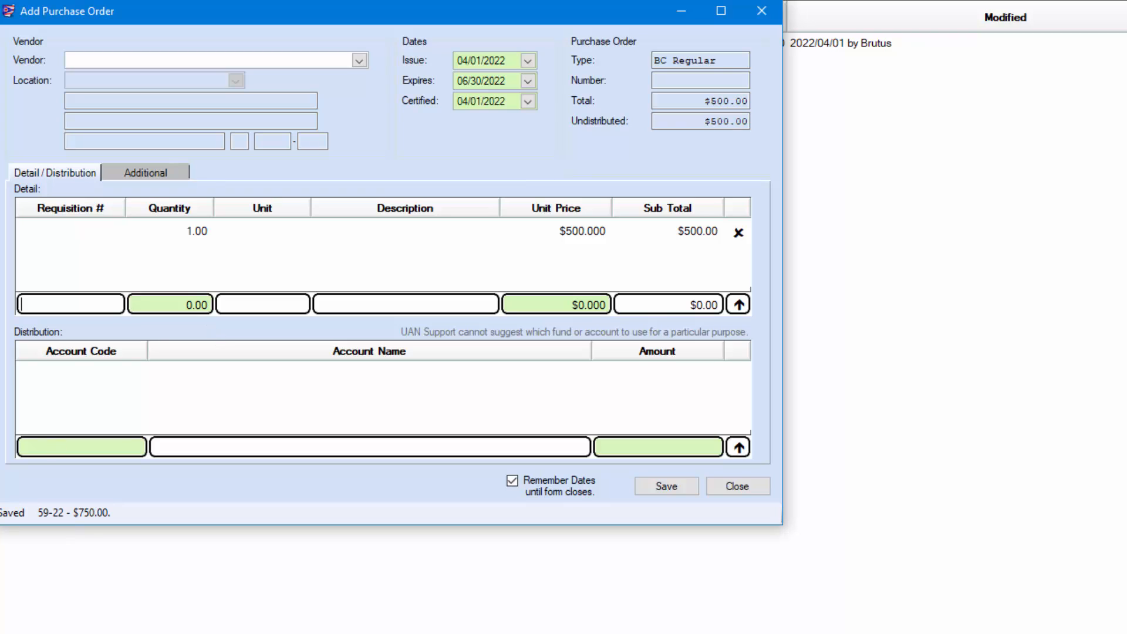
click(136, 449)
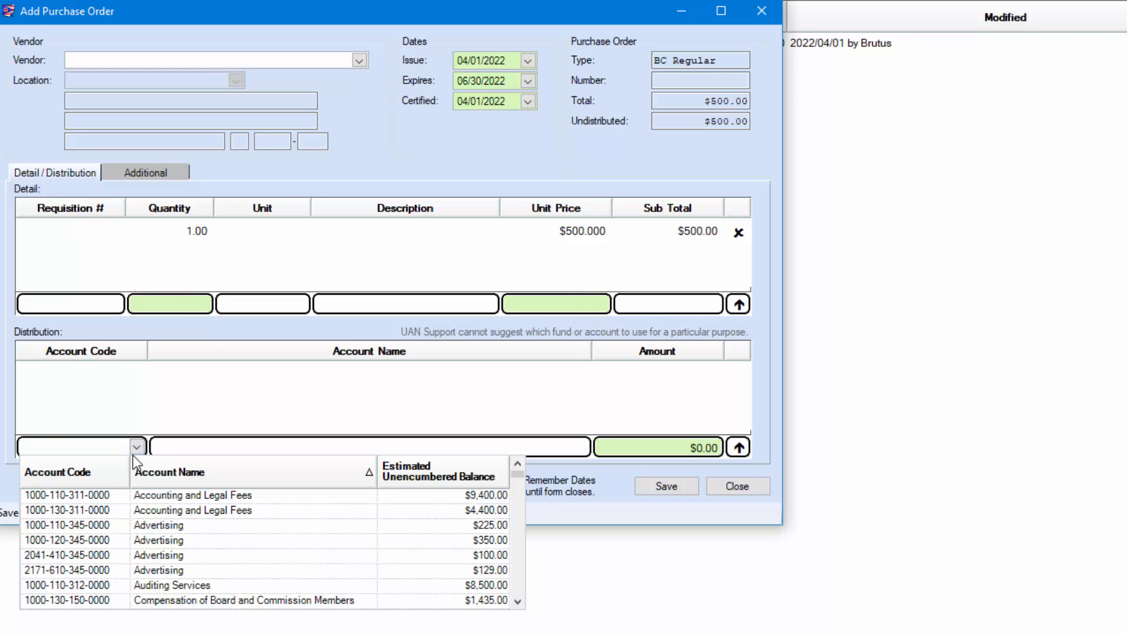
text(2191)
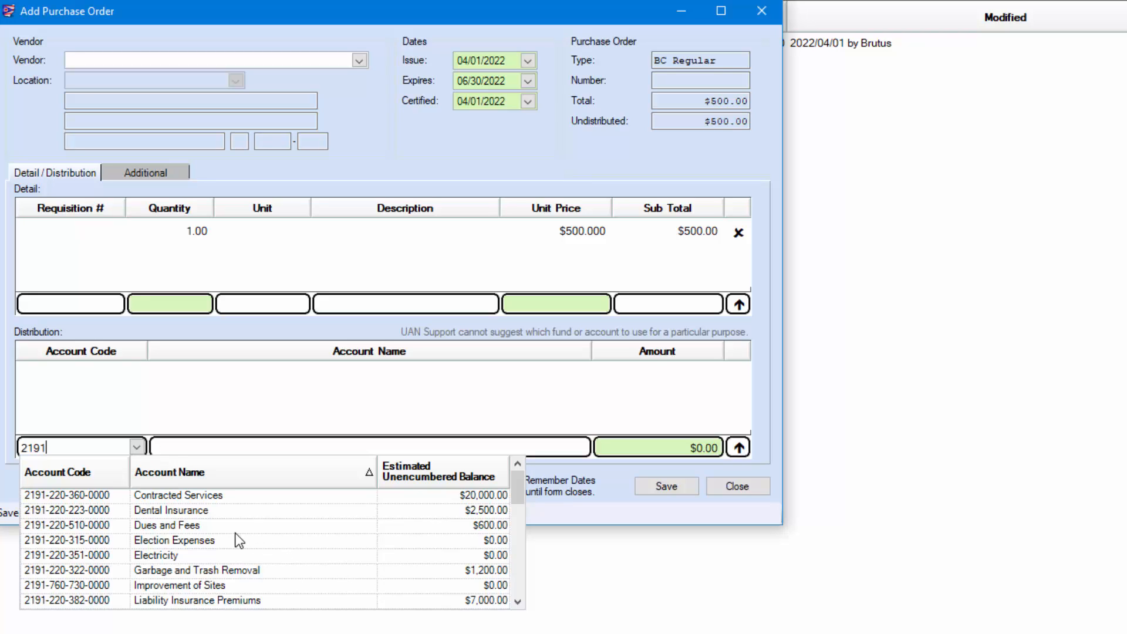
scroll(208, 514, down, 4)
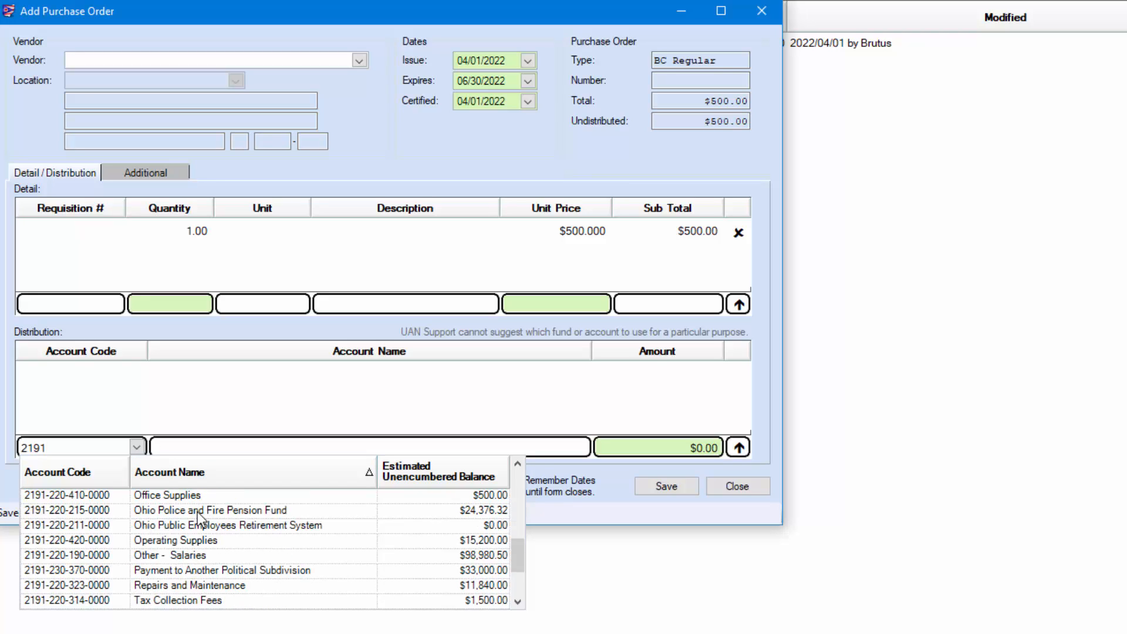
click(185, 496)
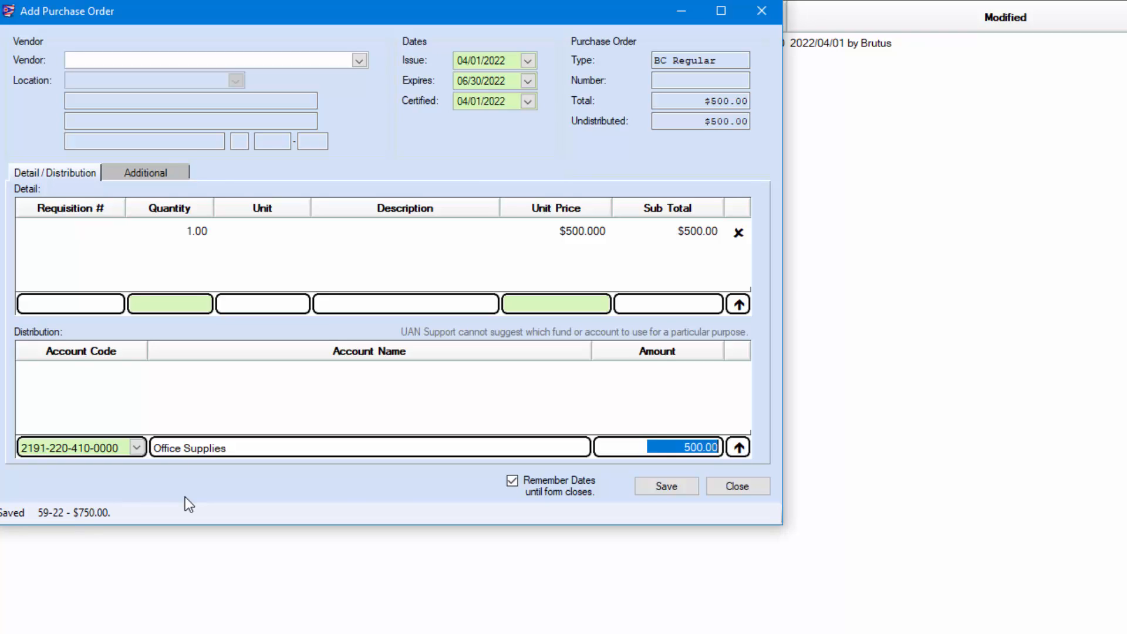
key(Return)
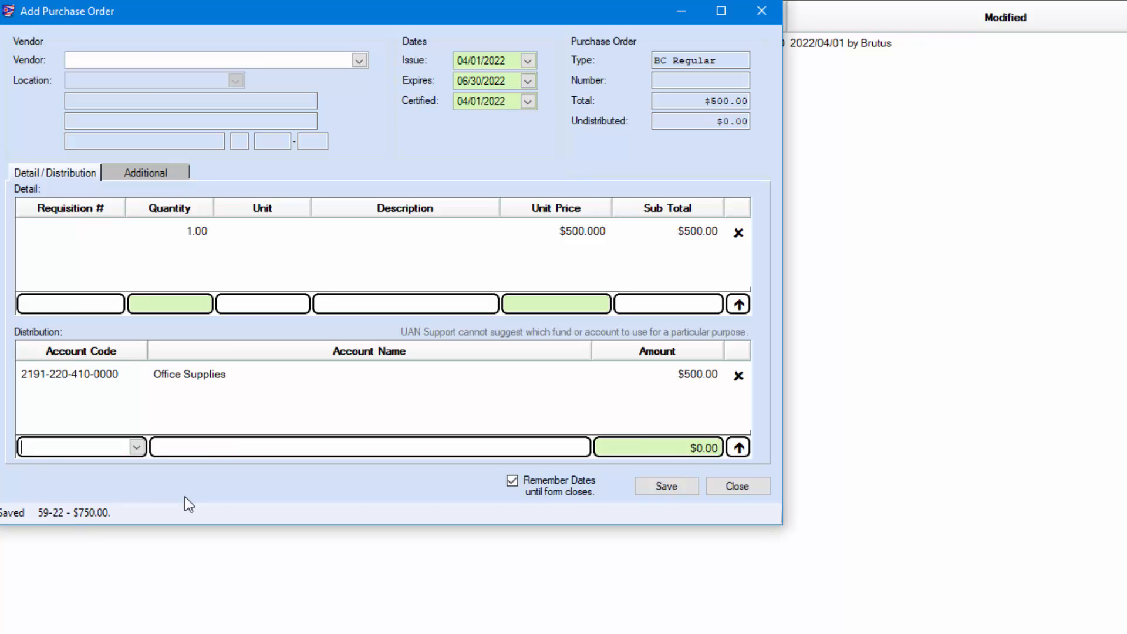
click(655, 488)
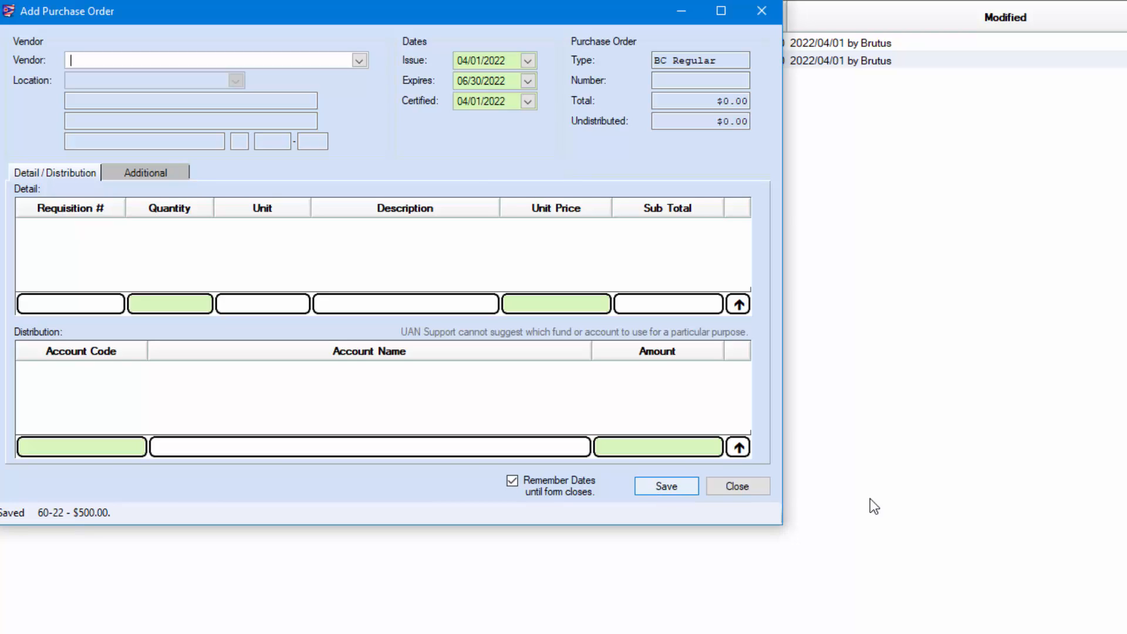
Step: Post and print the two Office Supplies BC Regulars, and confirm that all items printed successfully
click(741, 488)
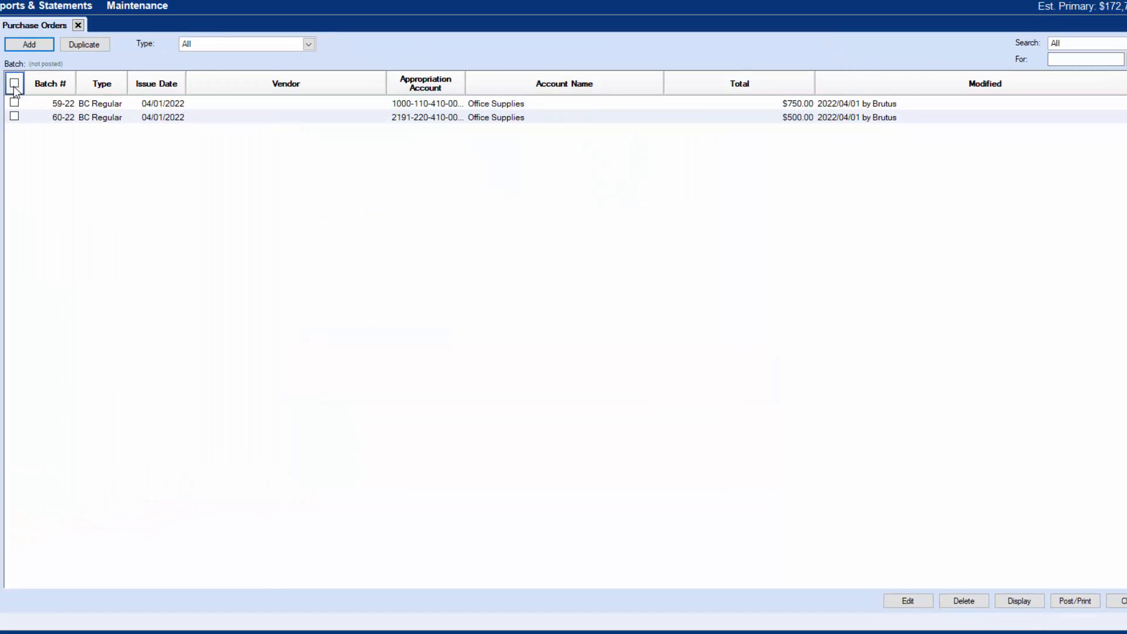
click(14, 84)
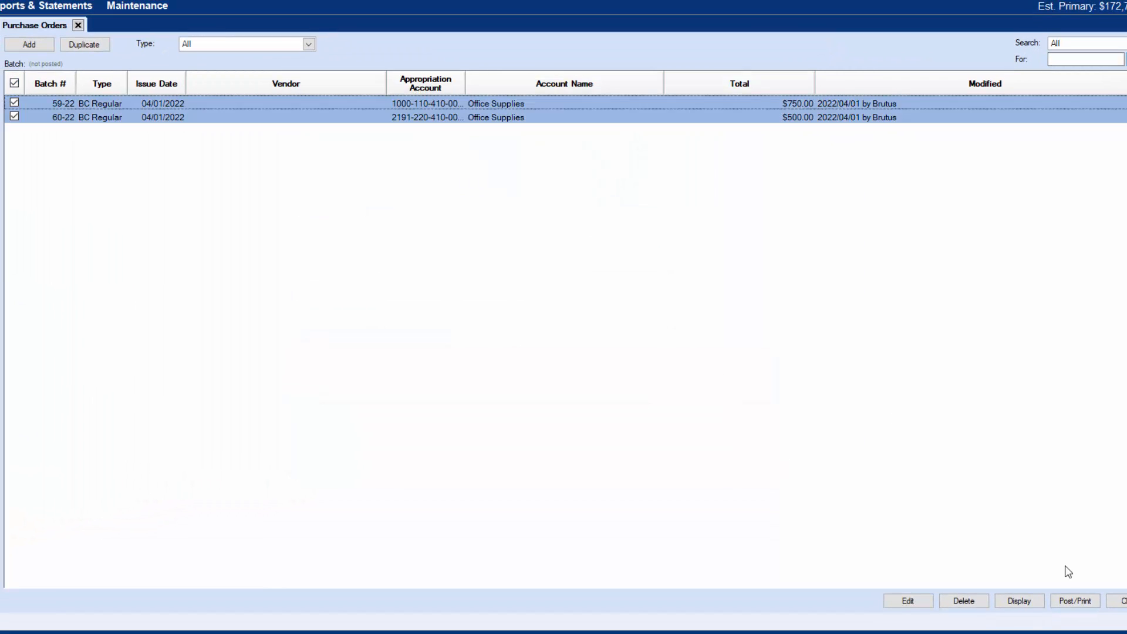
click(1079, 603)
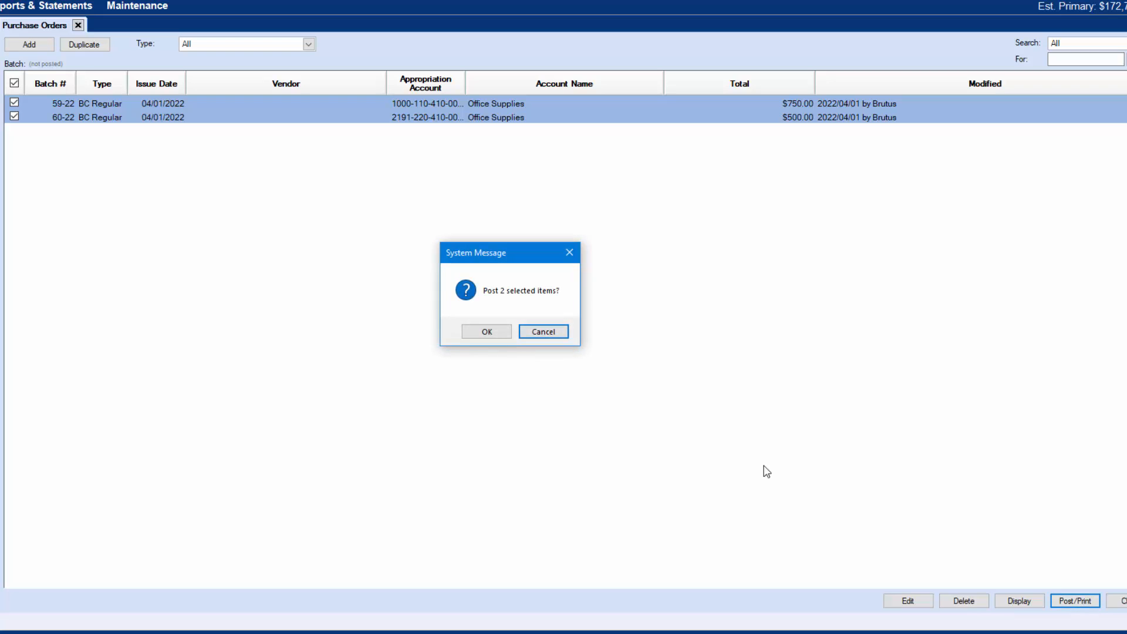
click(491, 335)
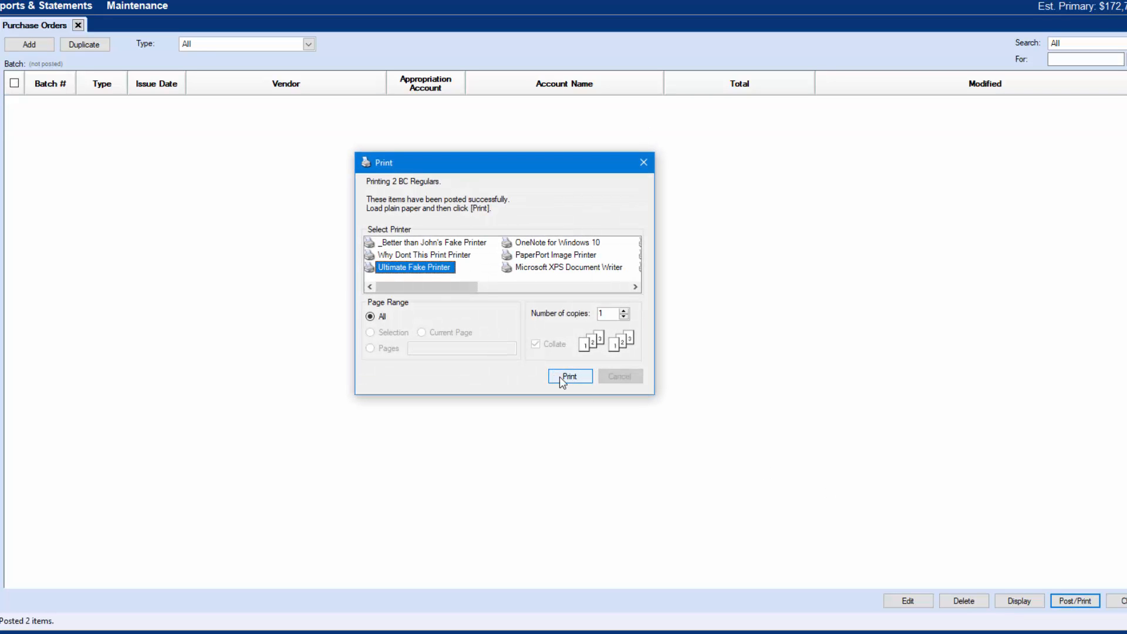
click(559, 376)
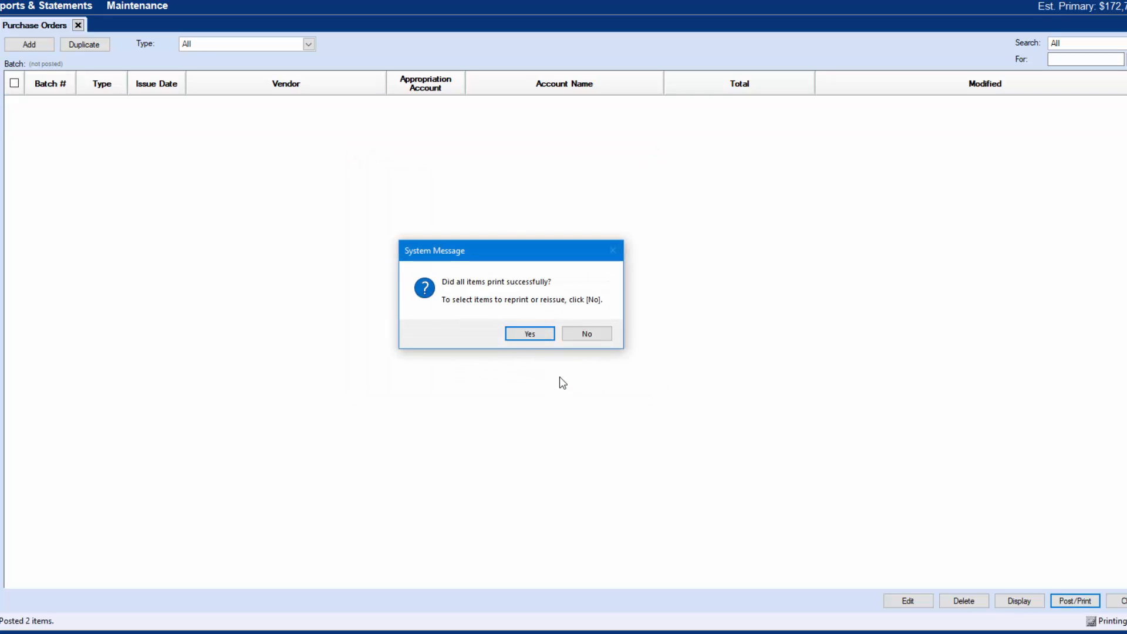
click(531, 334)
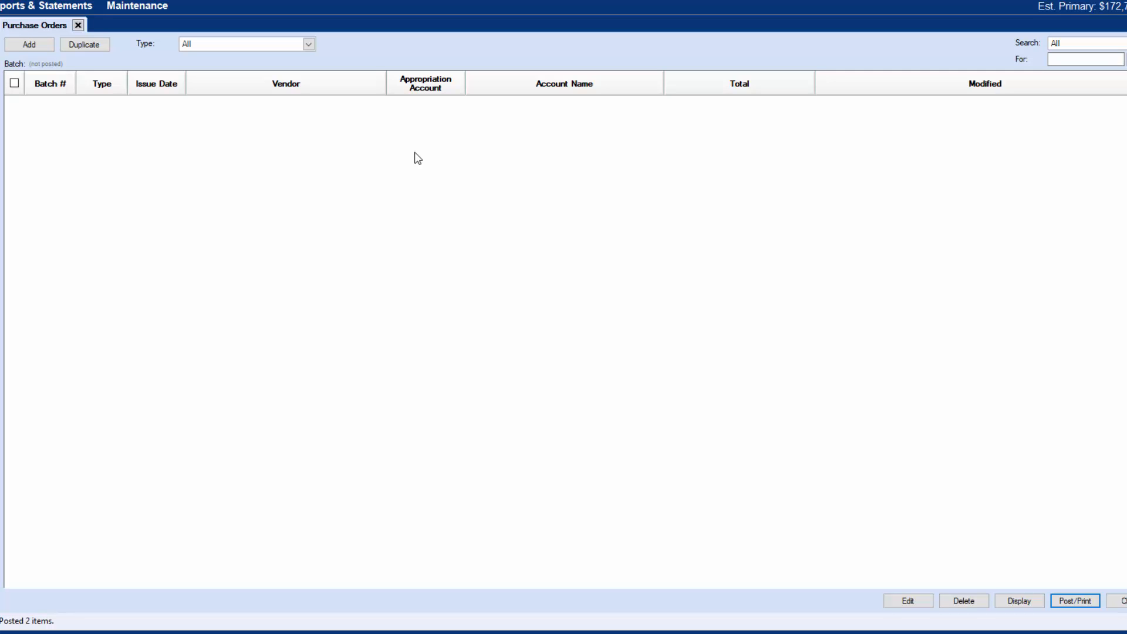
Step: Set up a BC Regular duplication with 04/01/2022 as both the new issue date and the certified date
click(93, 46)
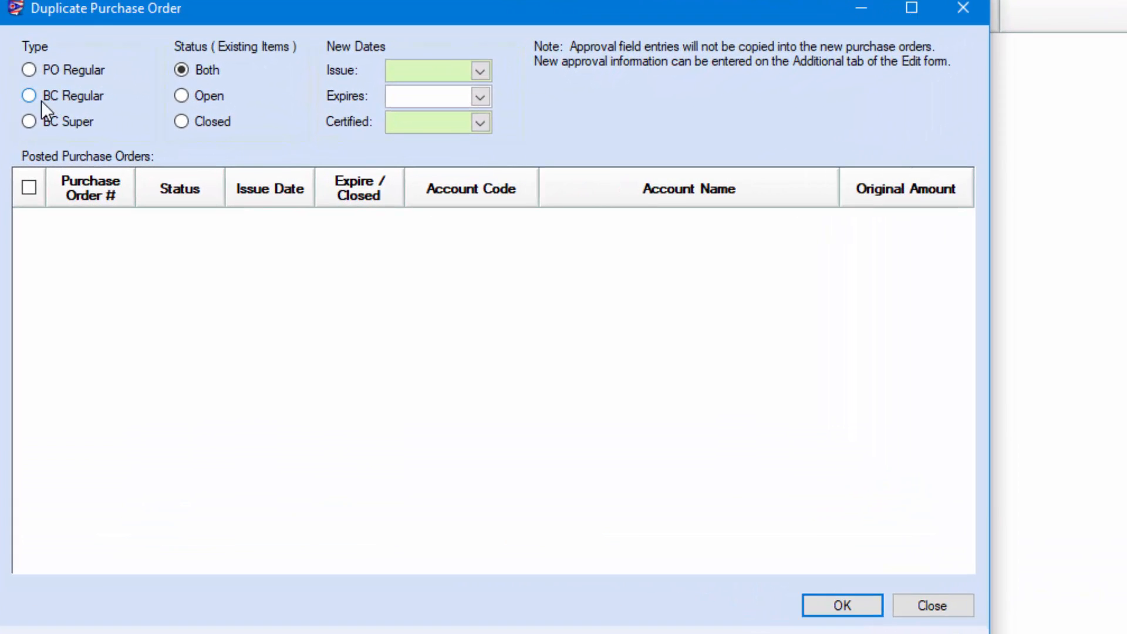
click(40, 97)
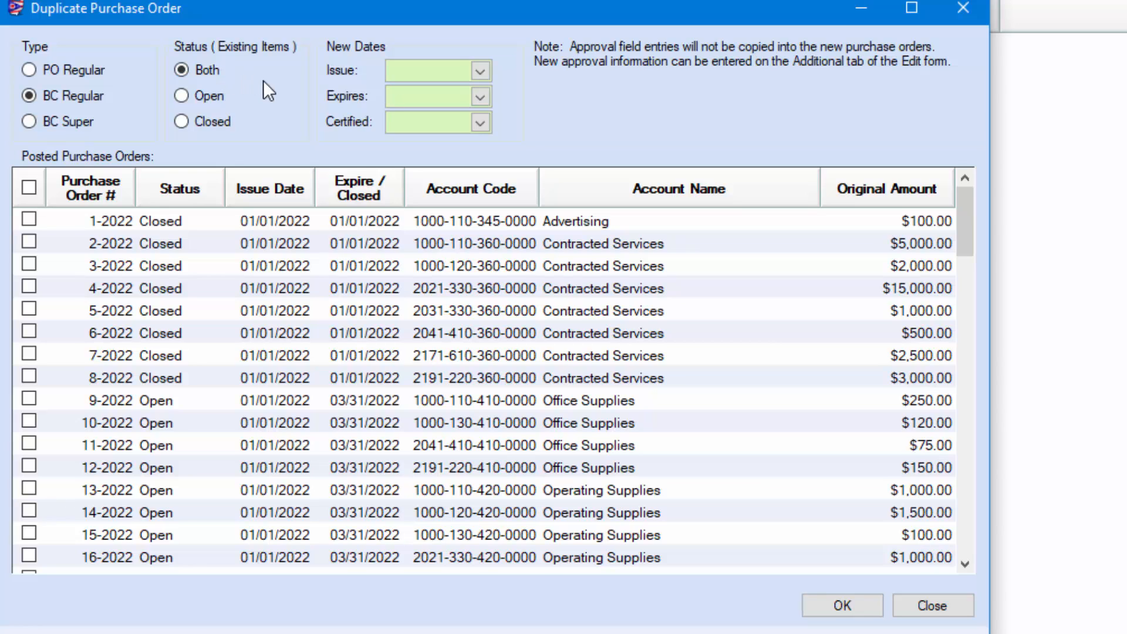
click(481, 71)
click(438, 151)
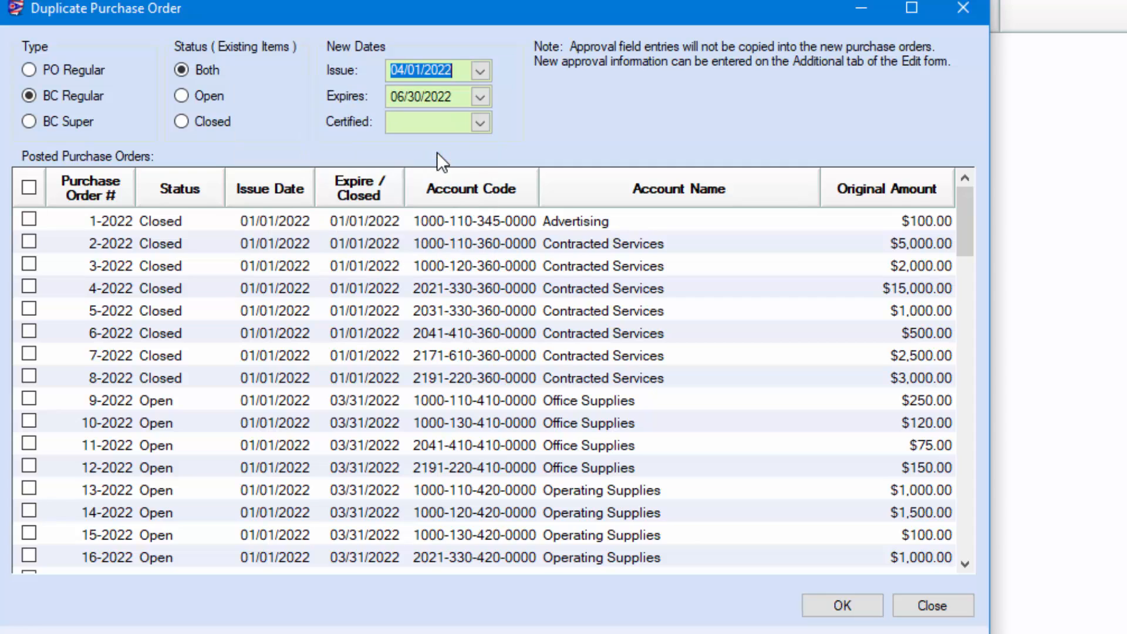
click(480, 123)
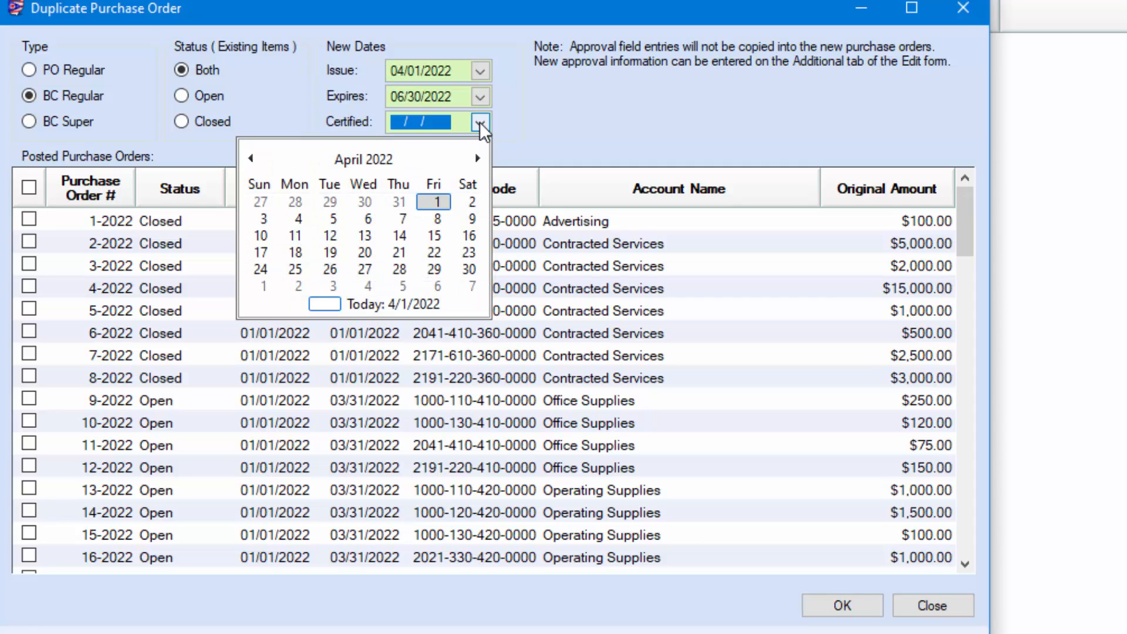
click(391, 306)
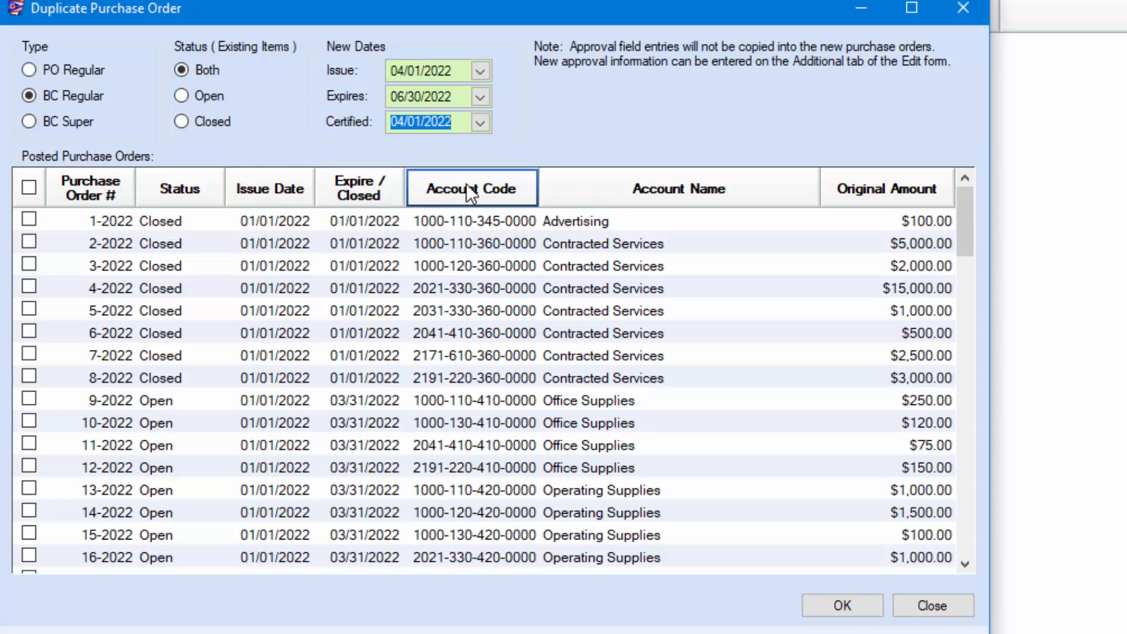
click(674, 196)
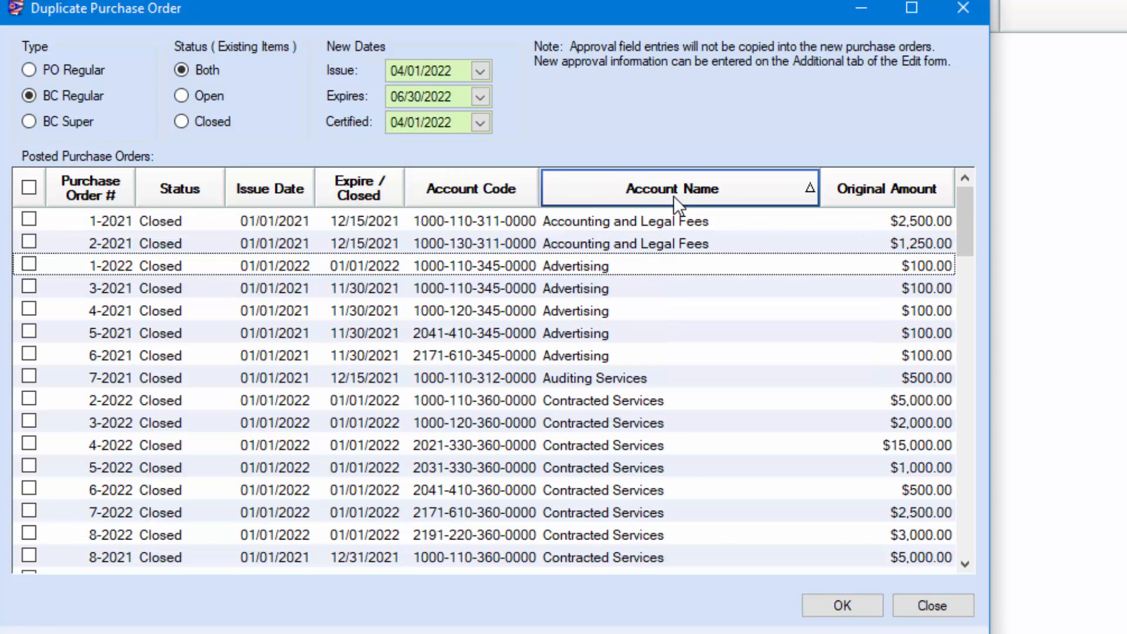
click(967, 548)
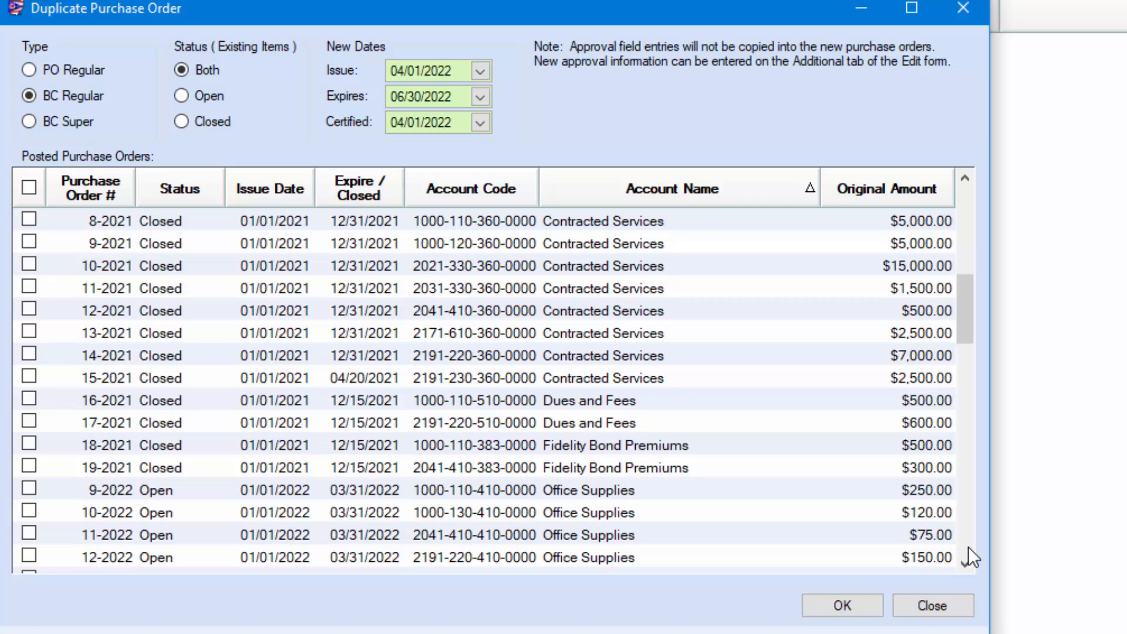
click(968, 547)
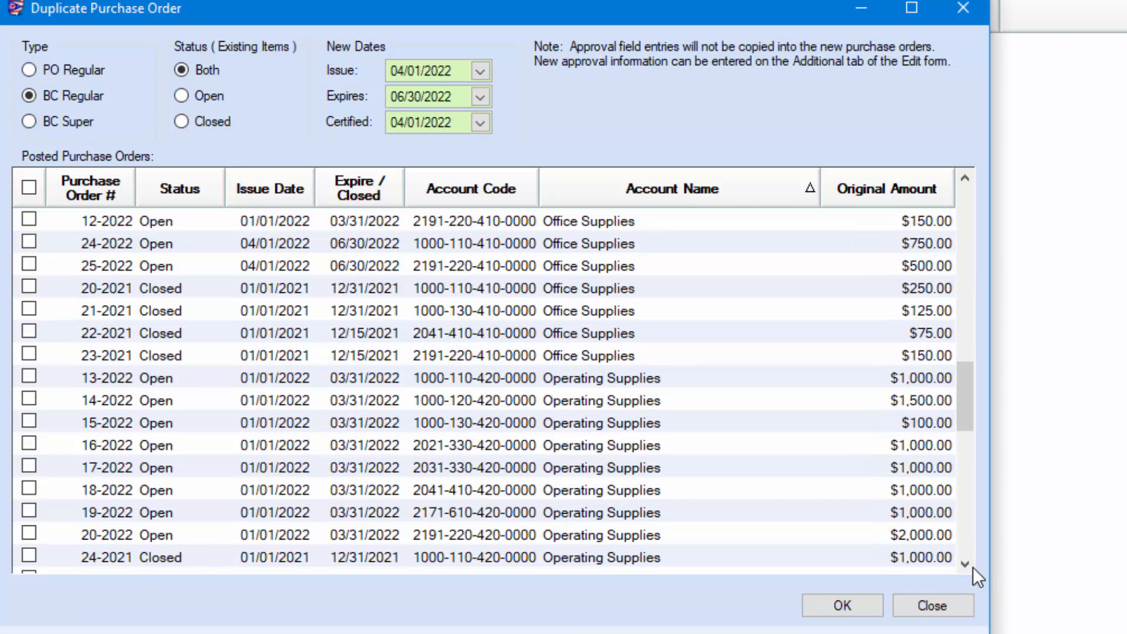
click(967, 566)
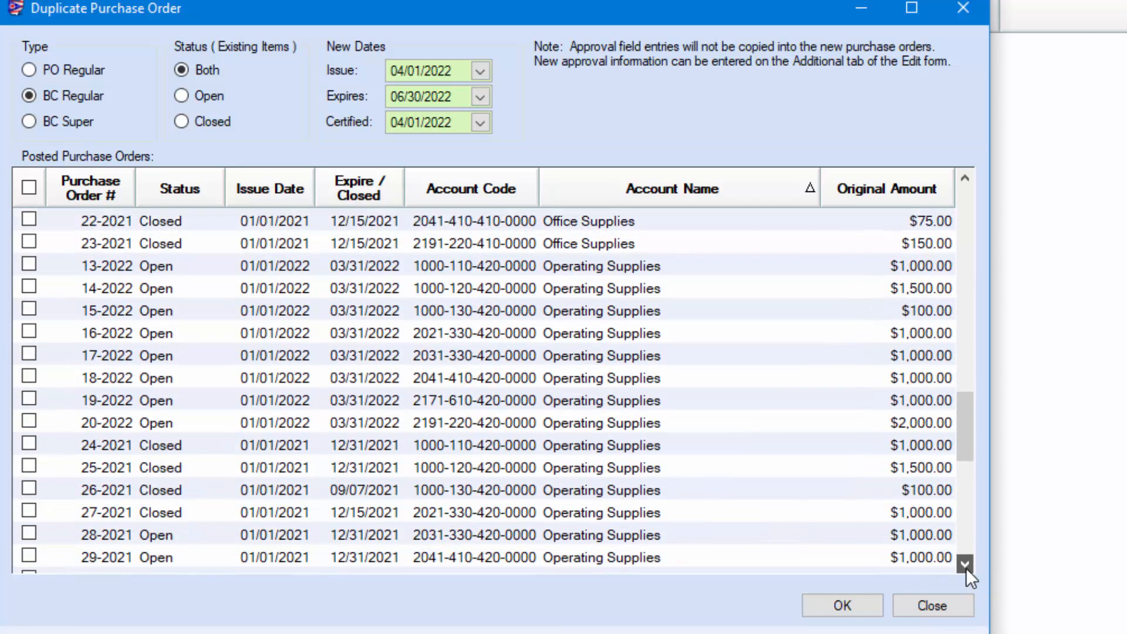
click(967, 565)
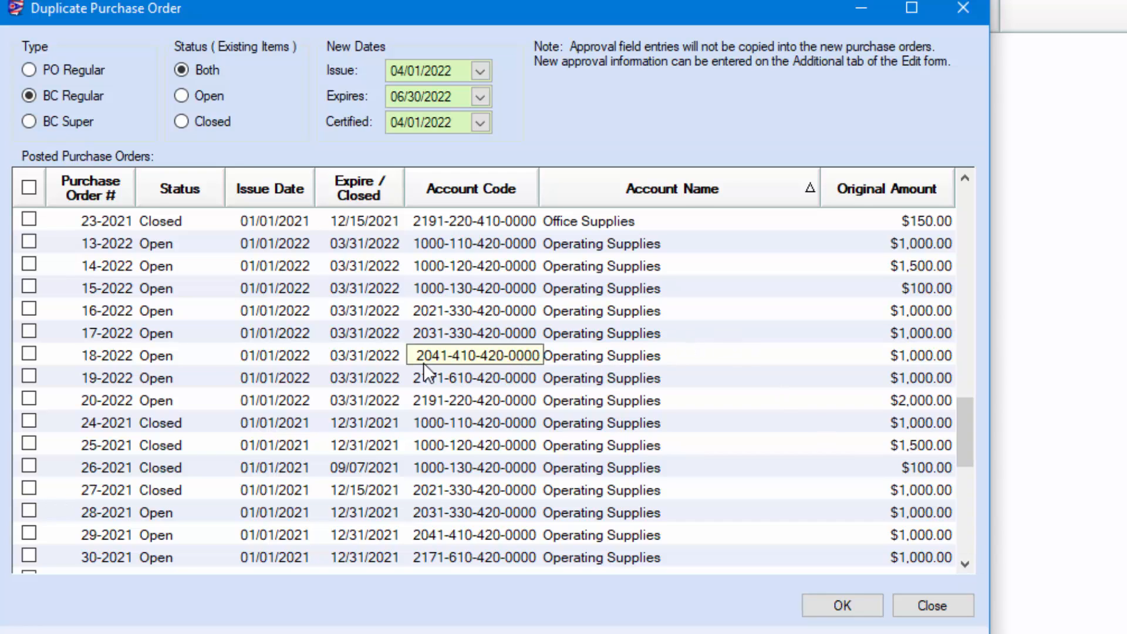
click(29, 354)
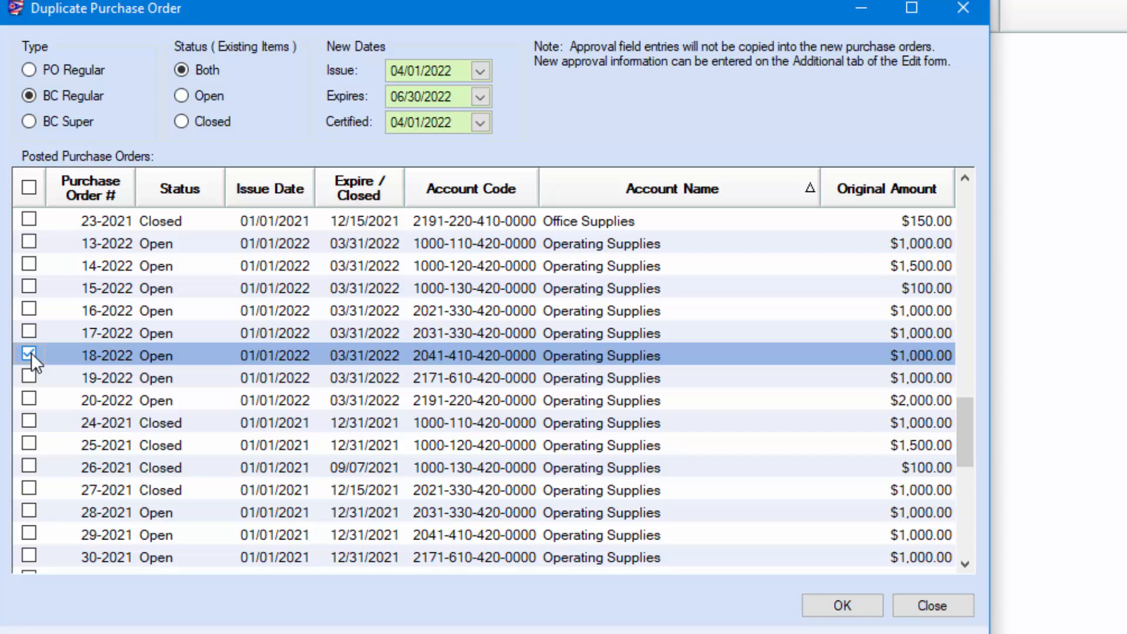
click(29, 398)
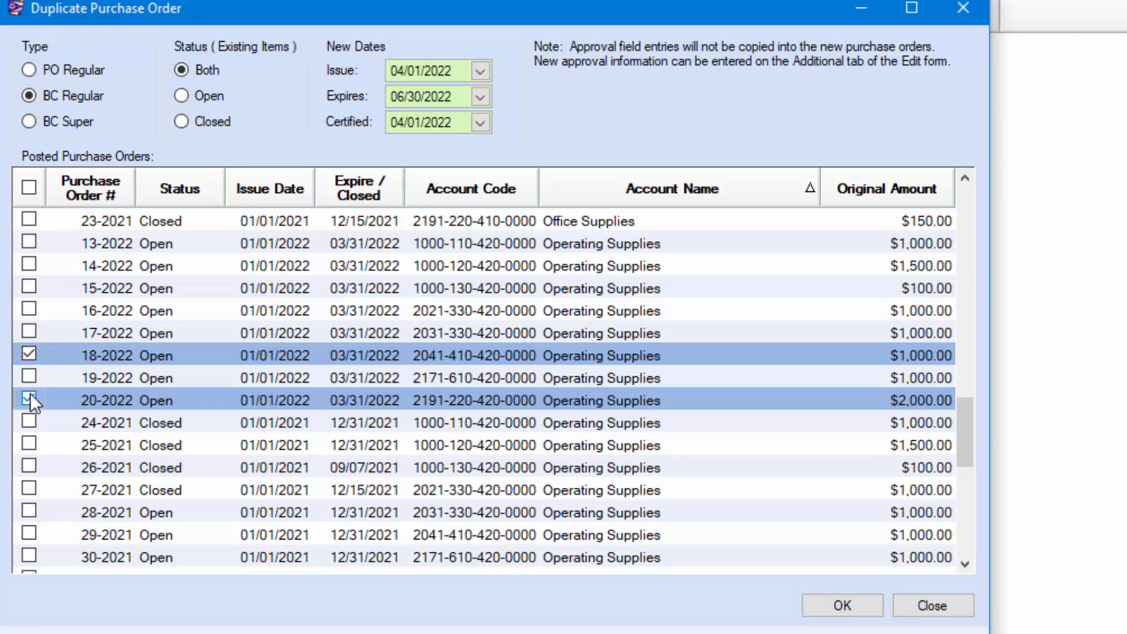
click(827, 612)
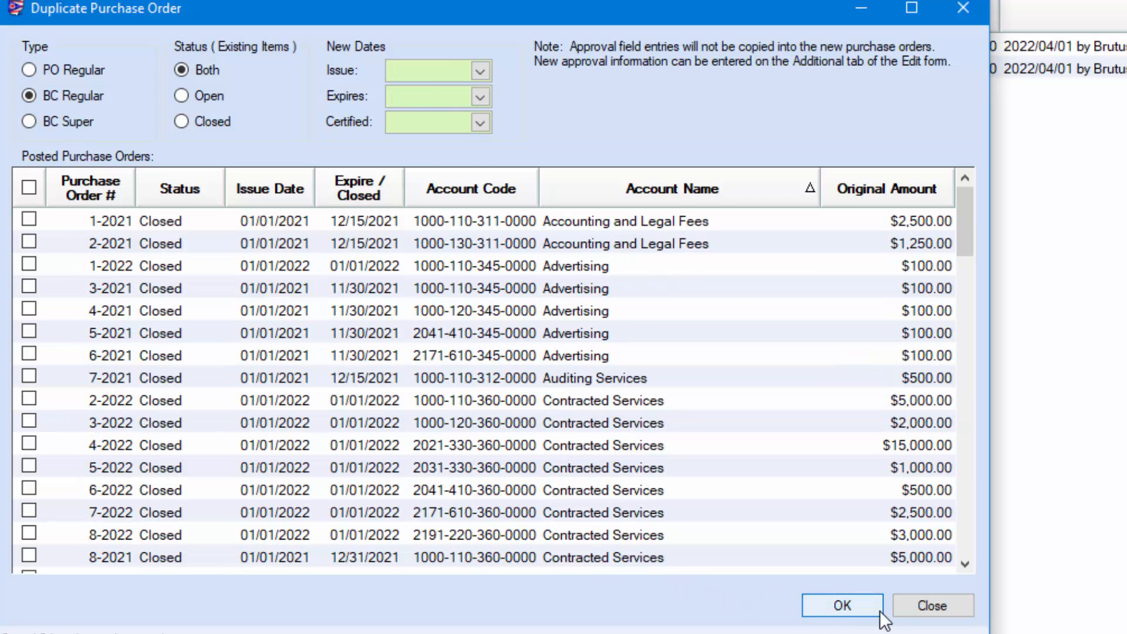
click(940, 607)
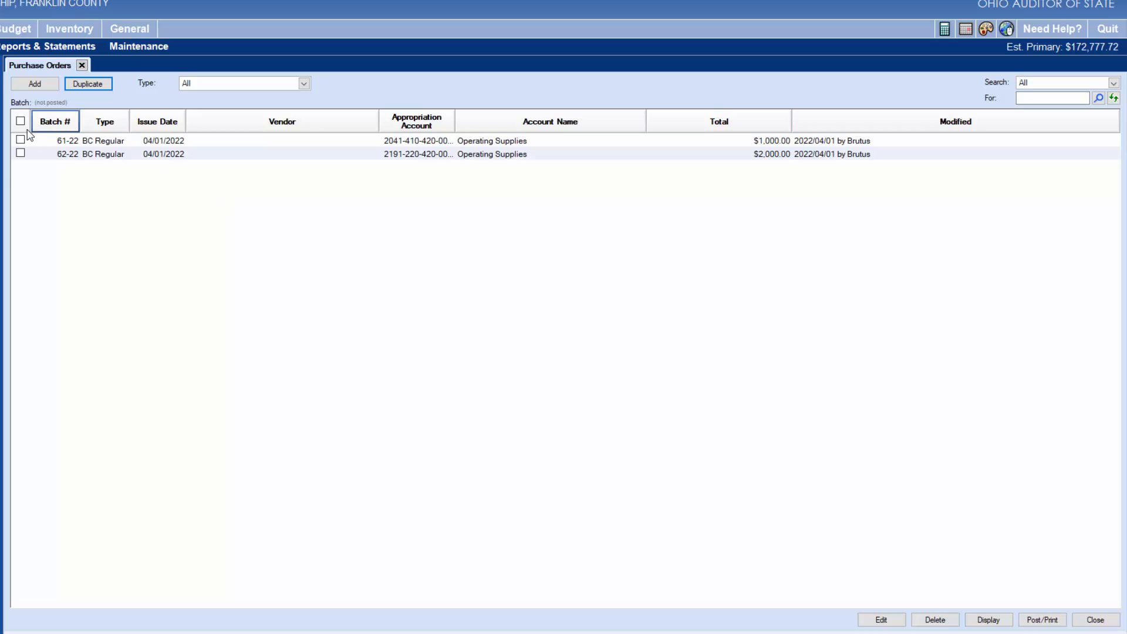
click(20, 121)
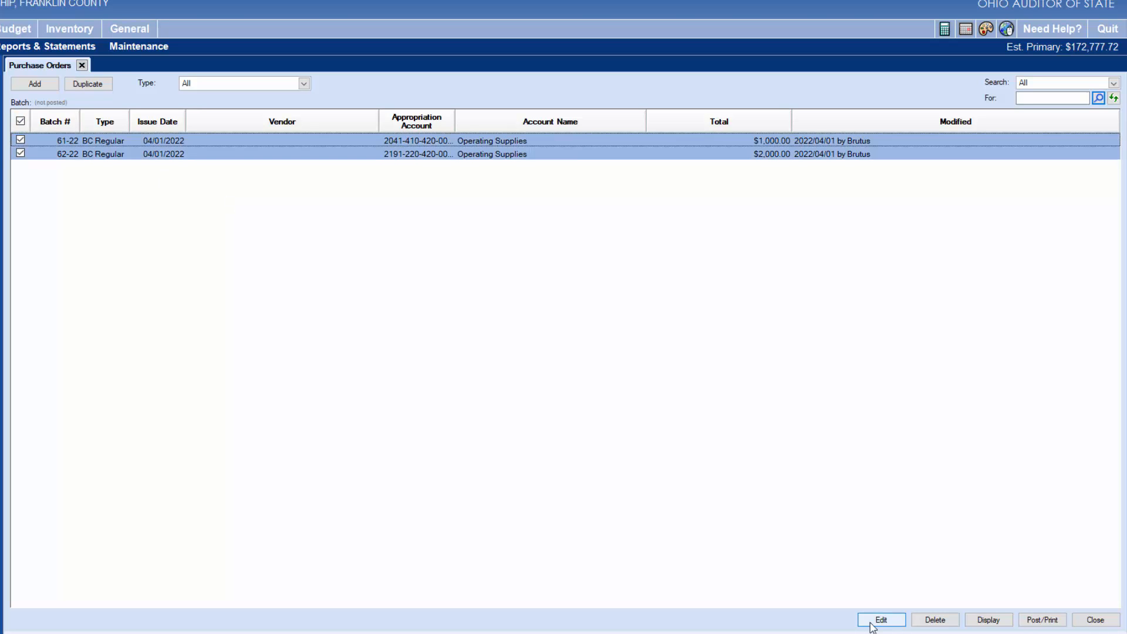
click(872, 622)
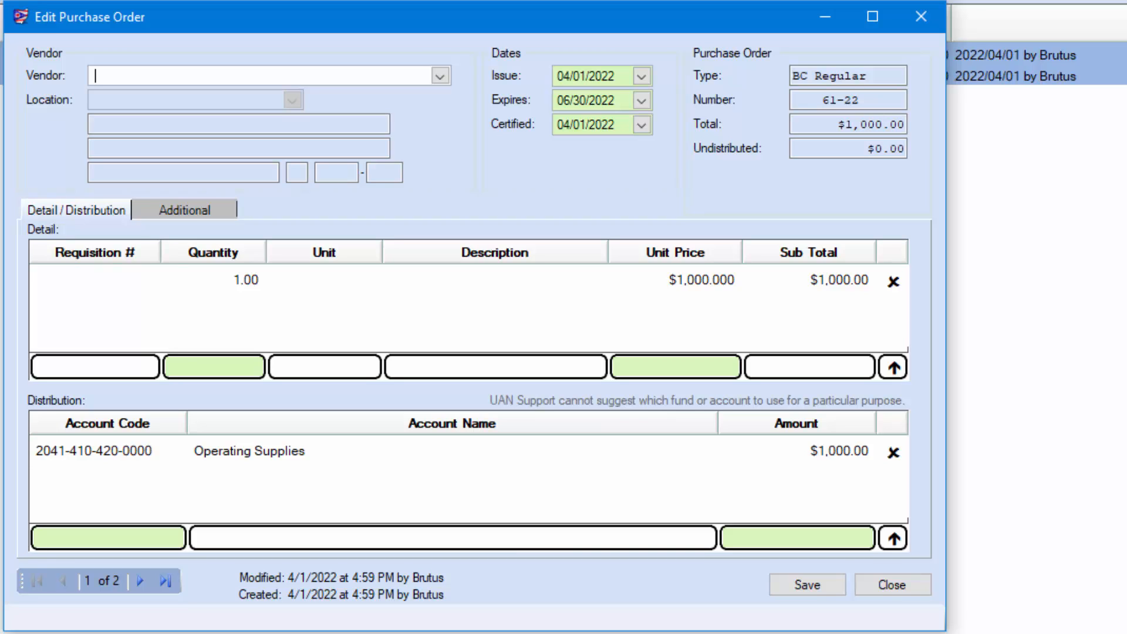
click(711, 284)
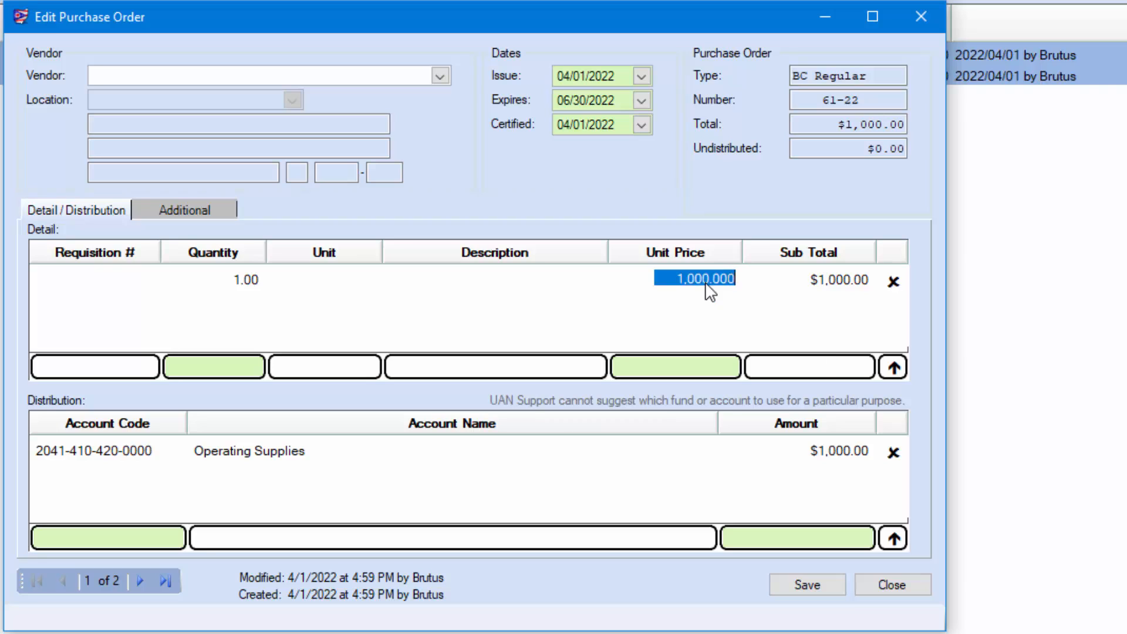
text(2,500)
key(Return)
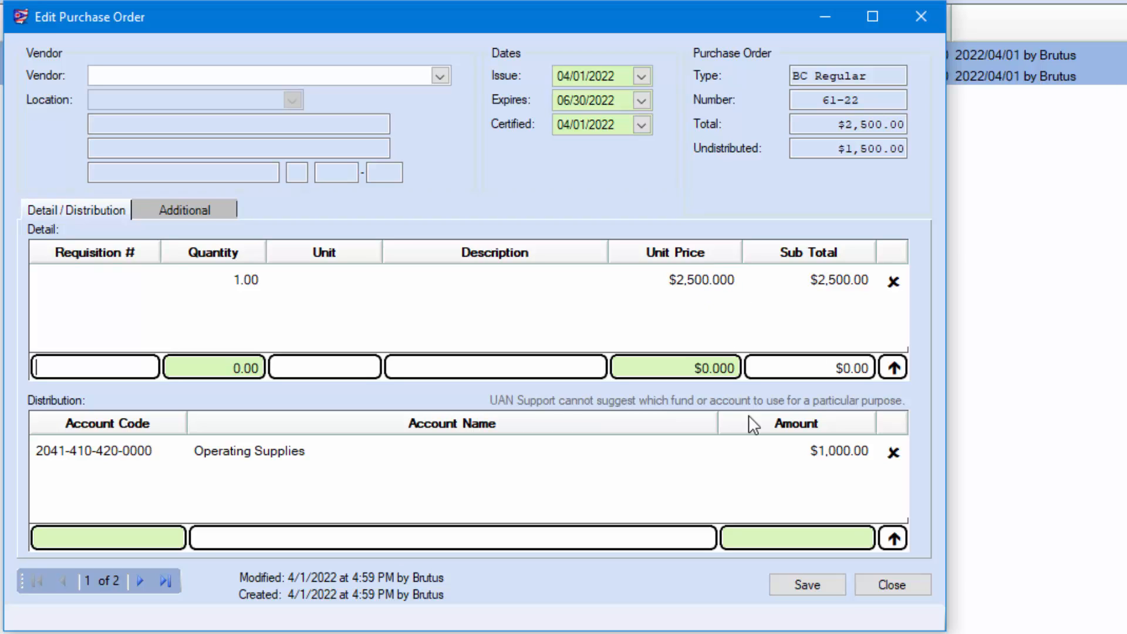
click(844, 462)
text(2,500.0)
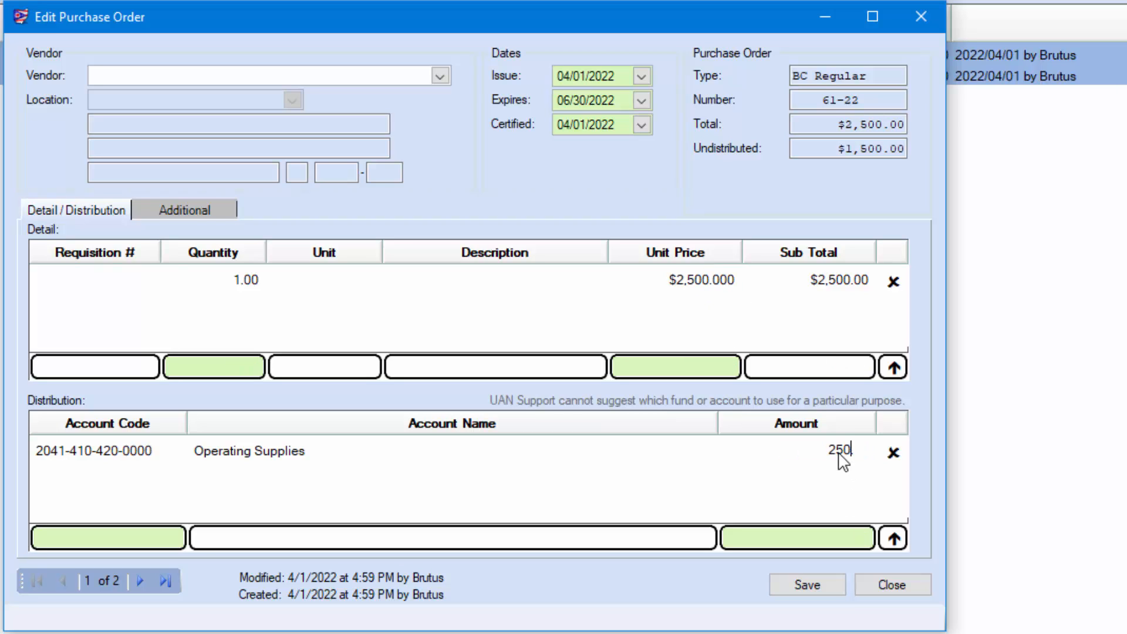
text(0)
key(Return)
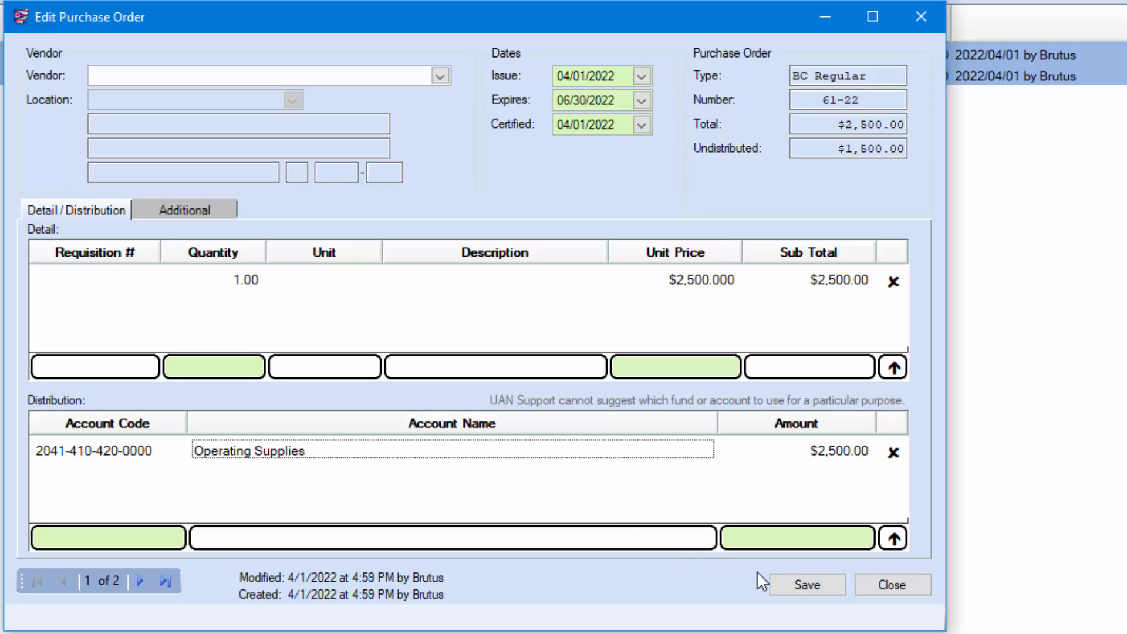
click(819, 585)
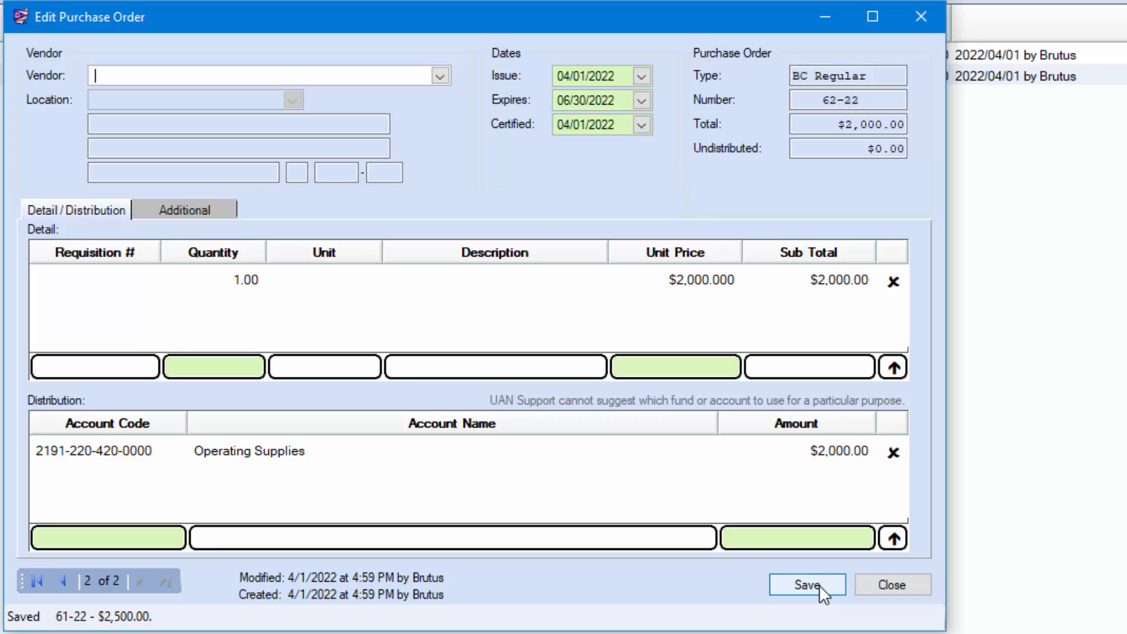
click(710, 280)
text(2,500)
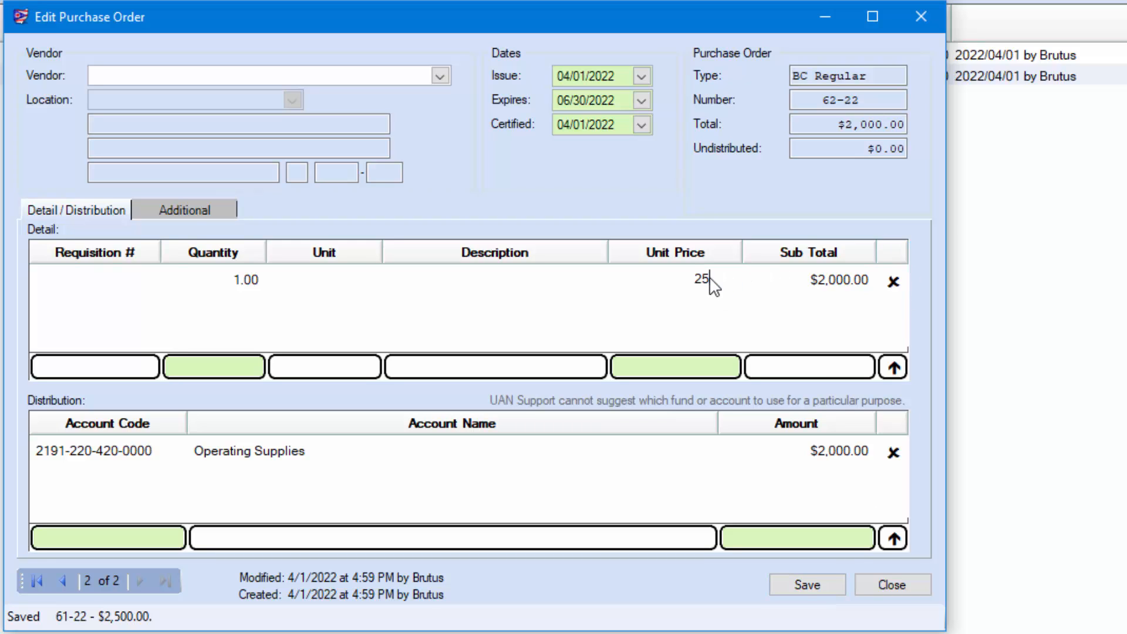
key(Return)
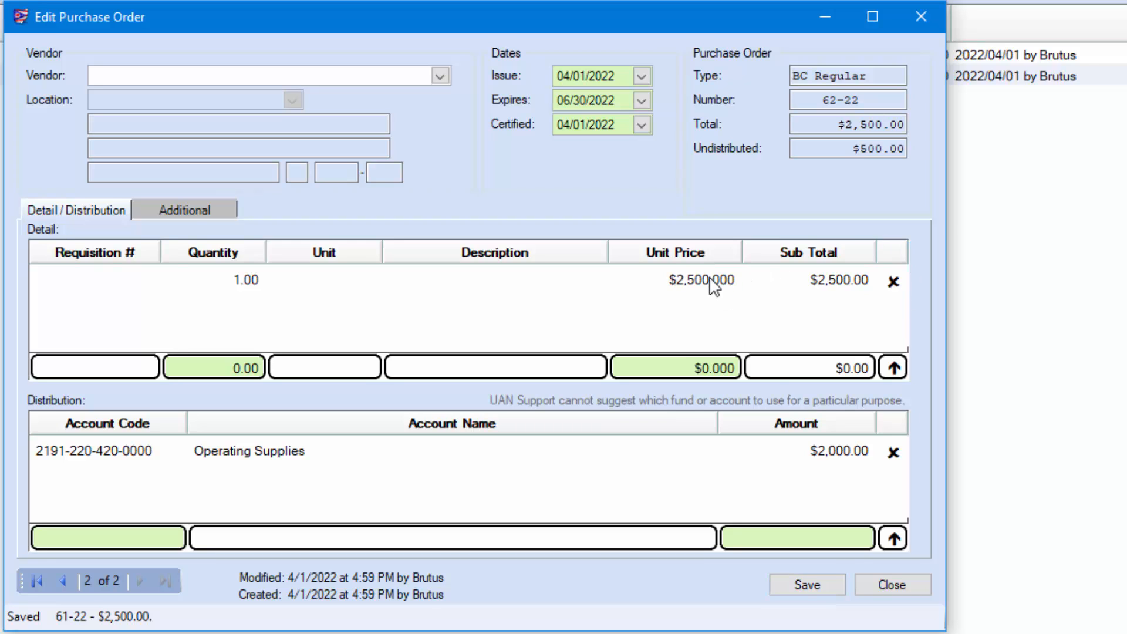
click(834, 446)
text(2)
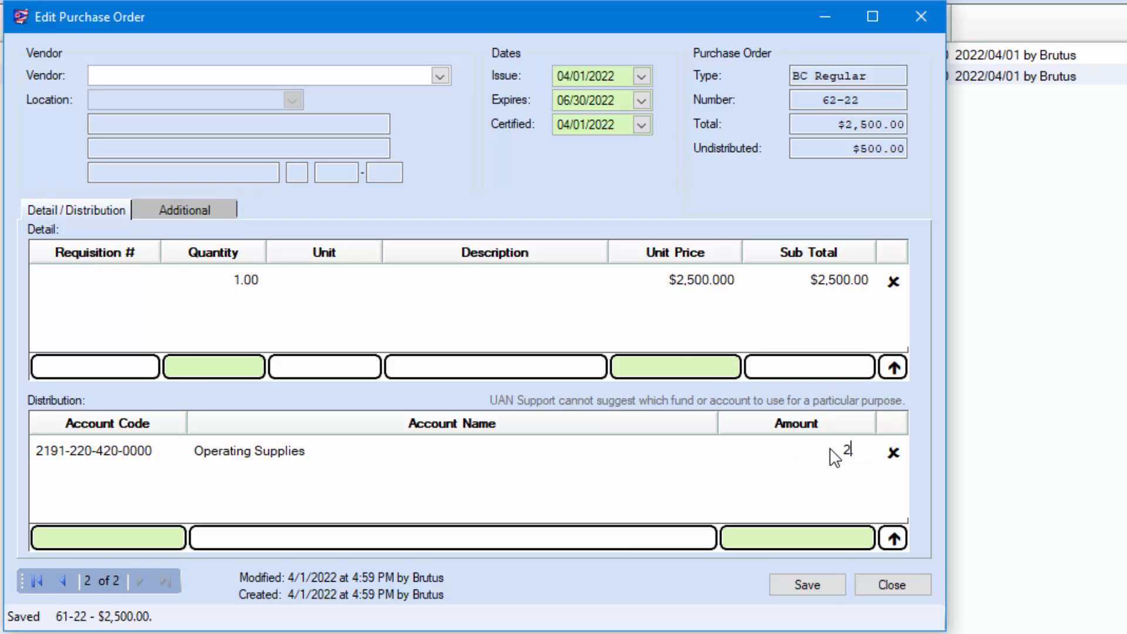
text(,500.00)
click(675, 457)
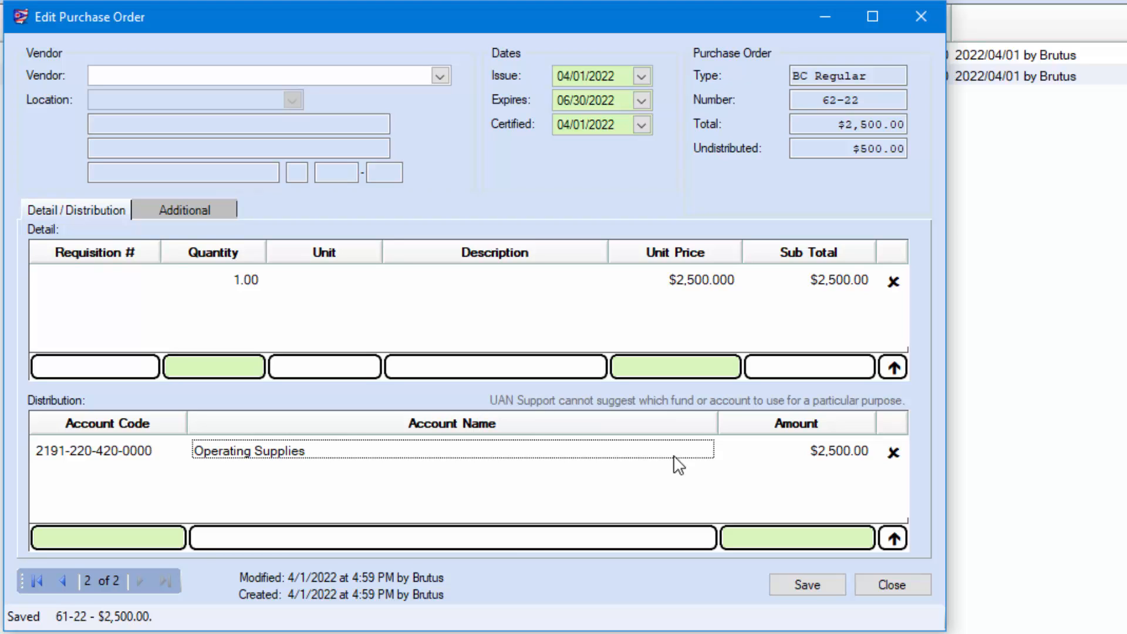
click(806, 589)
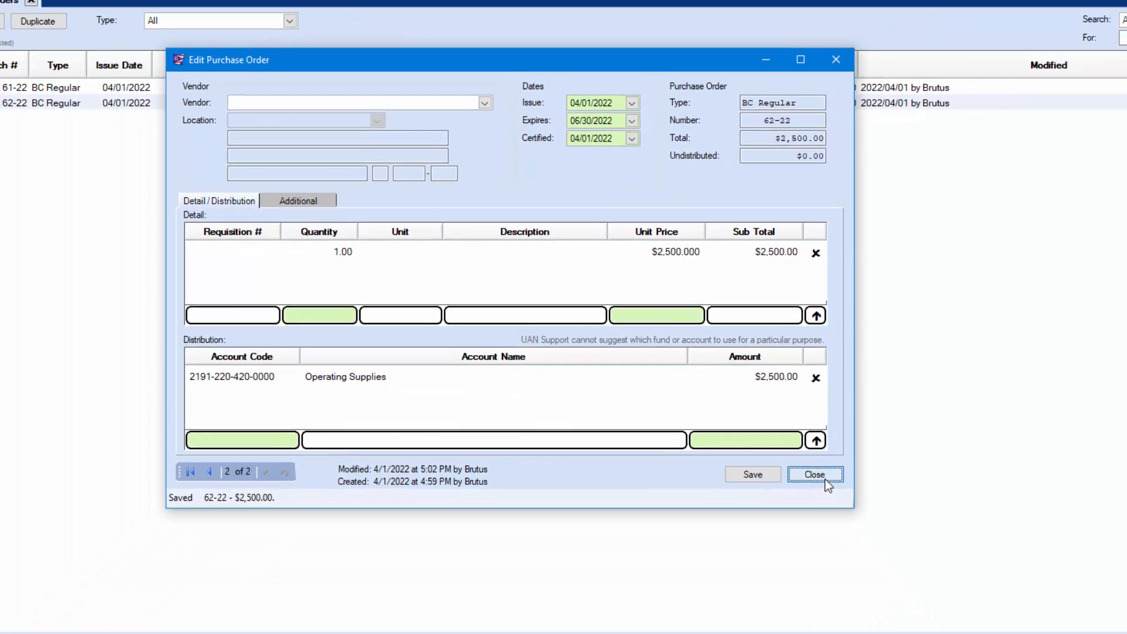
click(892, 585)
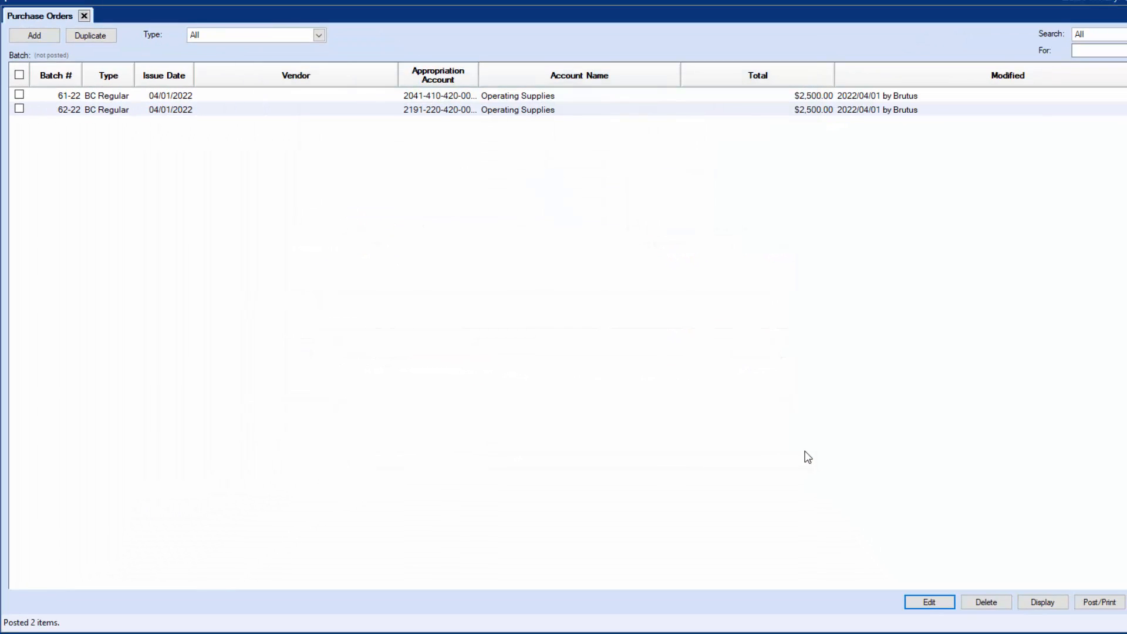
Step: Post both Operating Supplies BC Regulars dated 04/01/2022 and print all pages on Ultimate Fake Printer
click(19, 75)
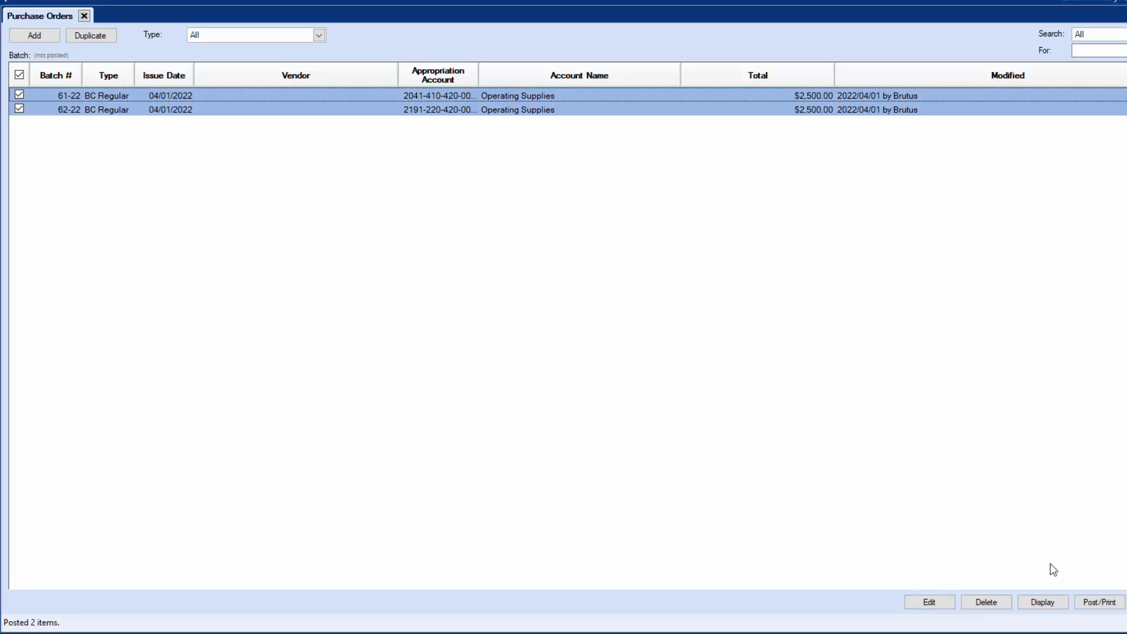
click(1099, 603)
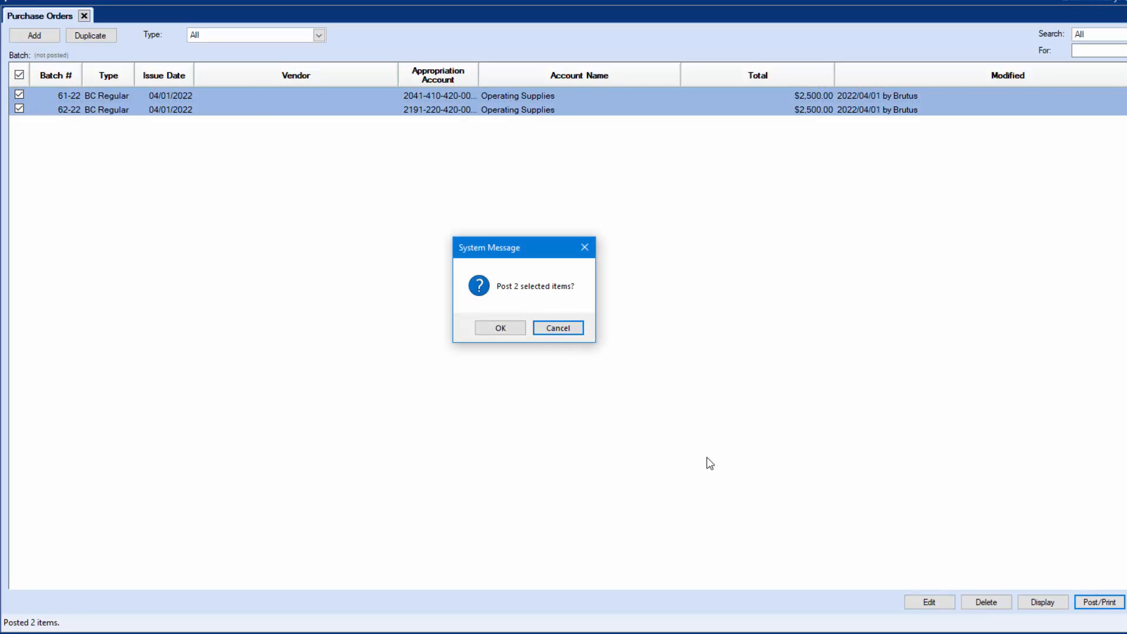
click(503, 329)
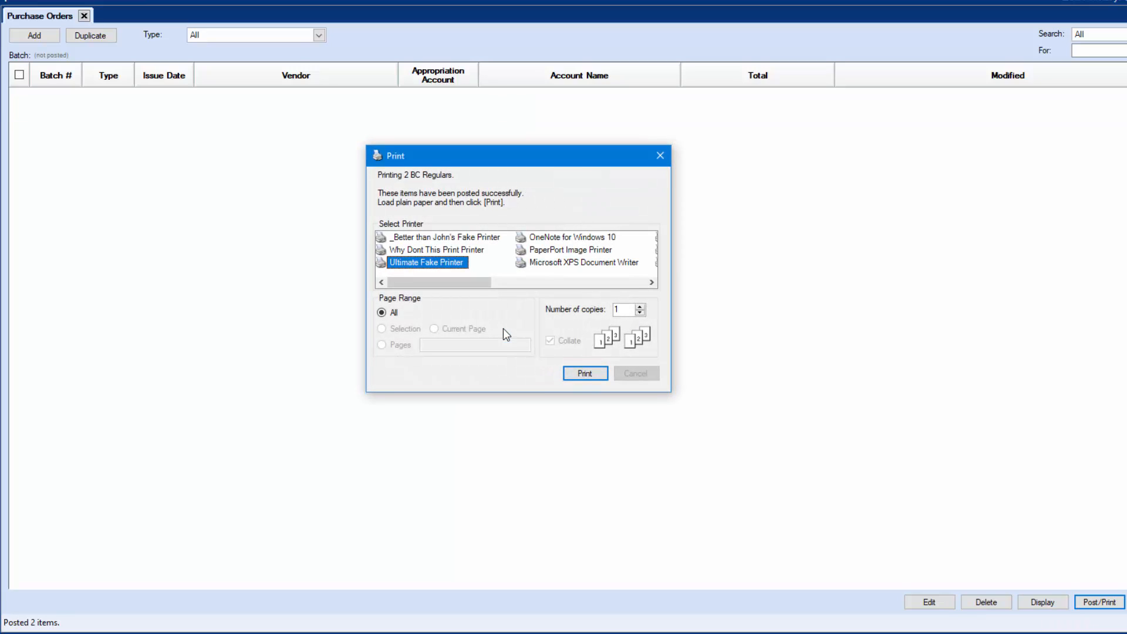
click(584, 375)
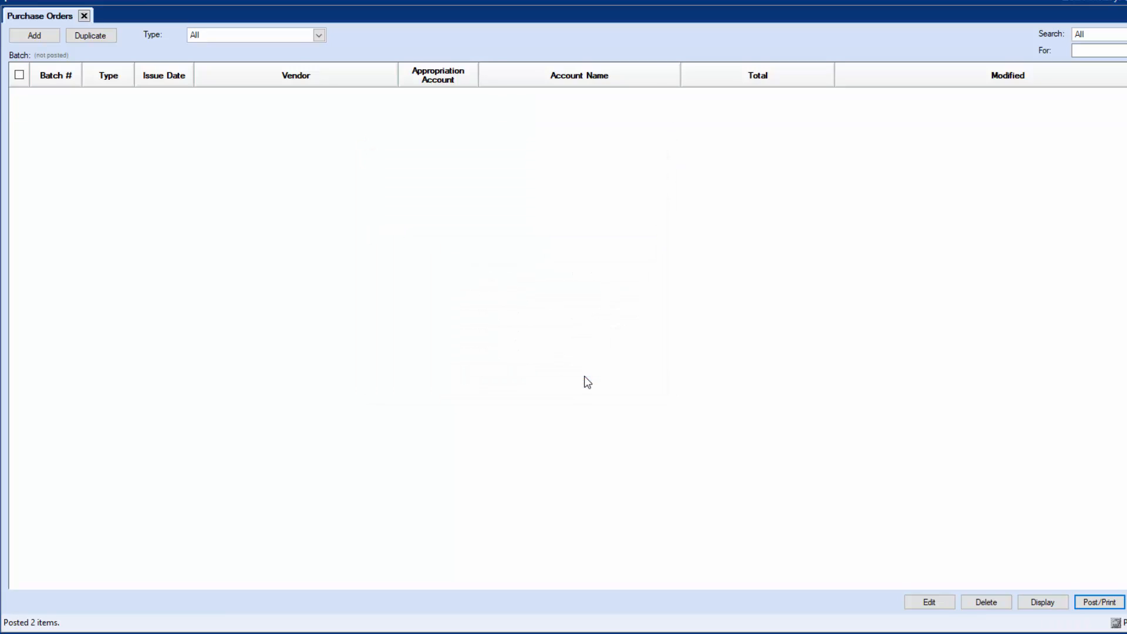
click(543, 330)
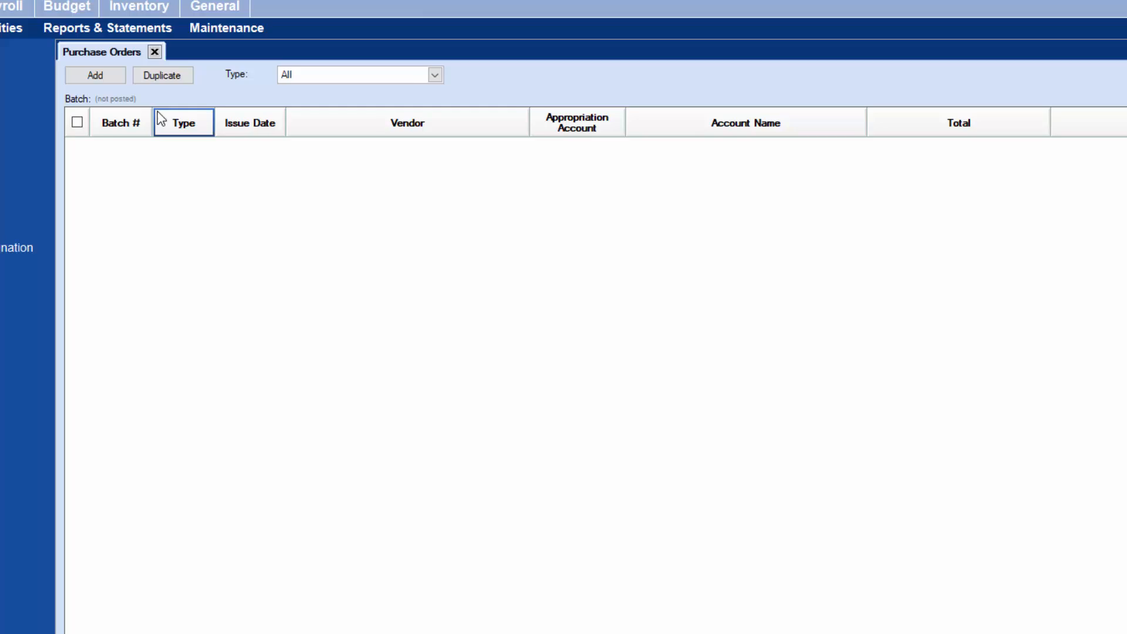
Step: Start a new BC Super with 04/01/2022 as both the issue date and the certified date
click(116, 75)
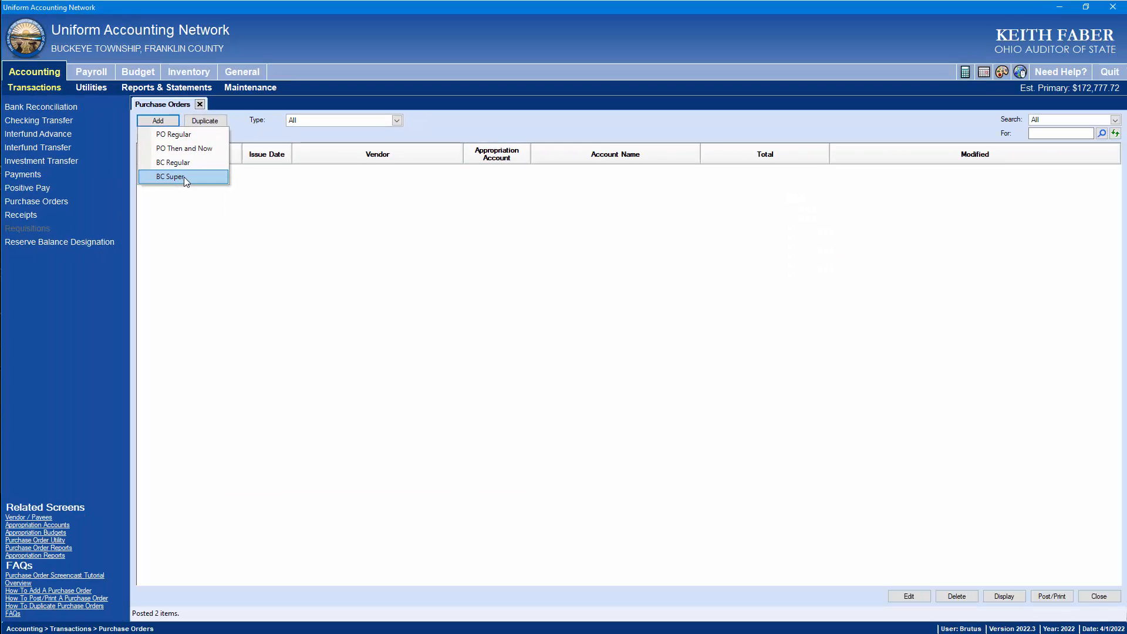
click(95, 139)
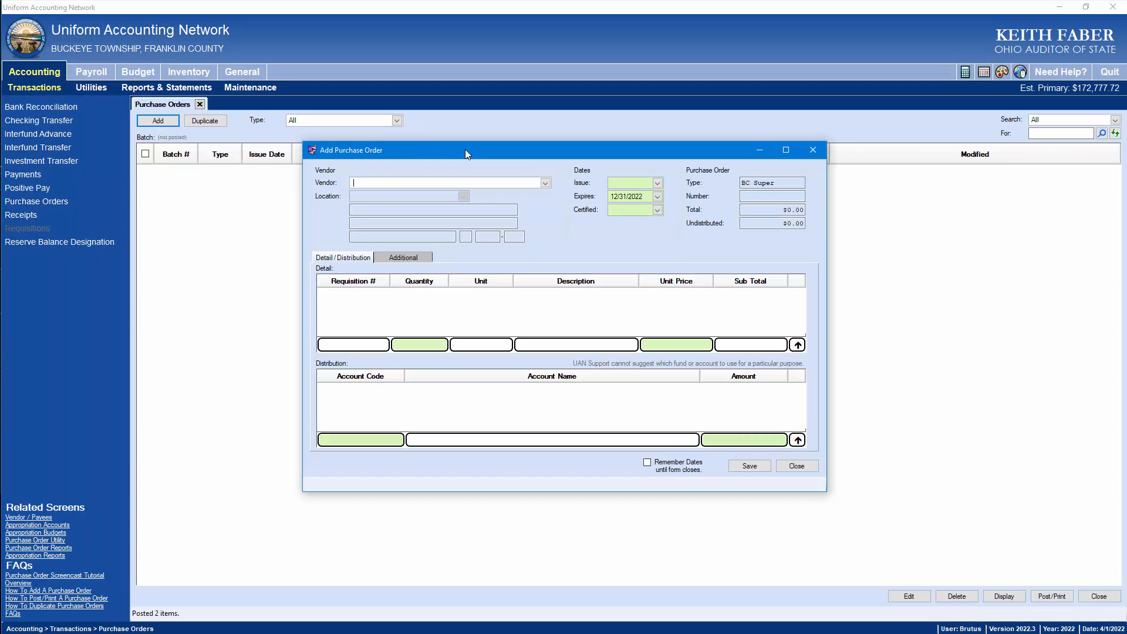
drag(465, 150, 234, 129)
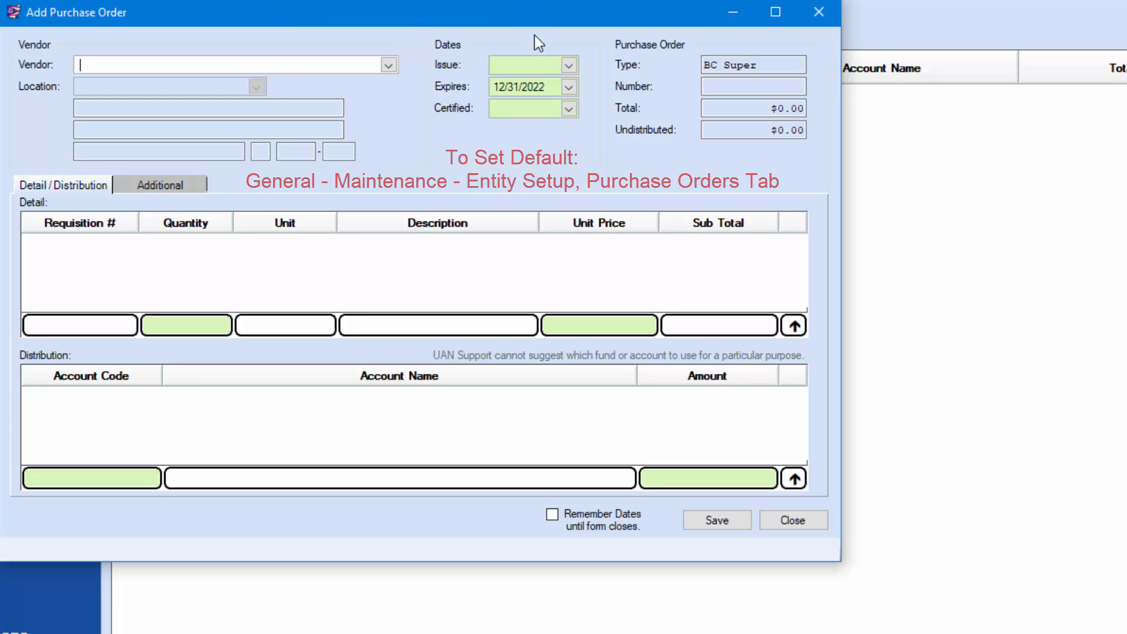
click(568, 65)
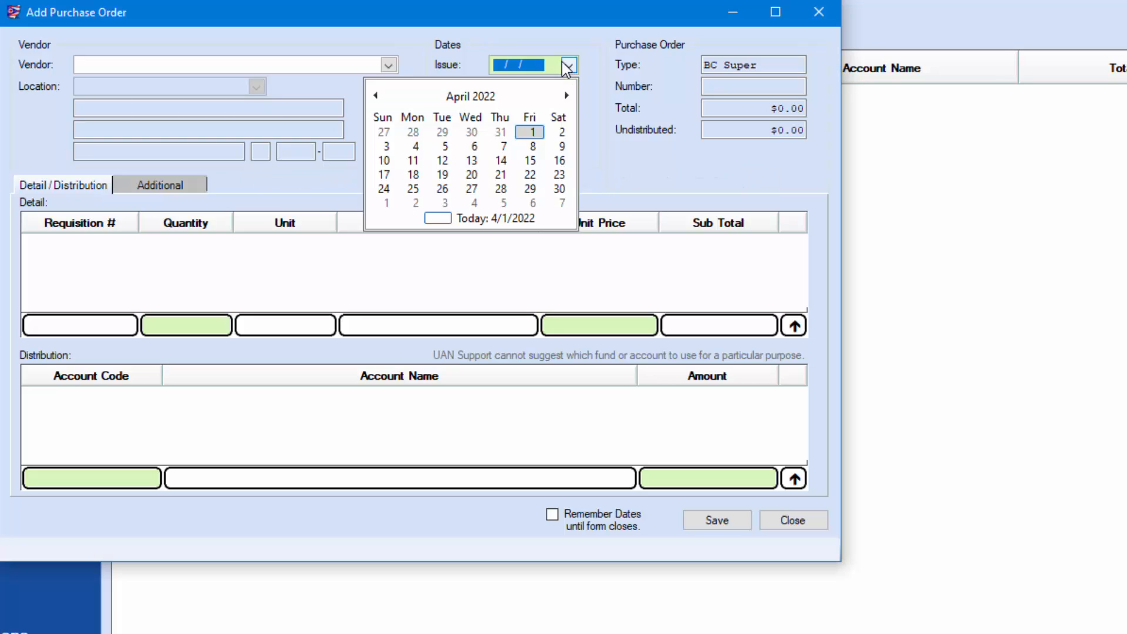
click(531, 133)
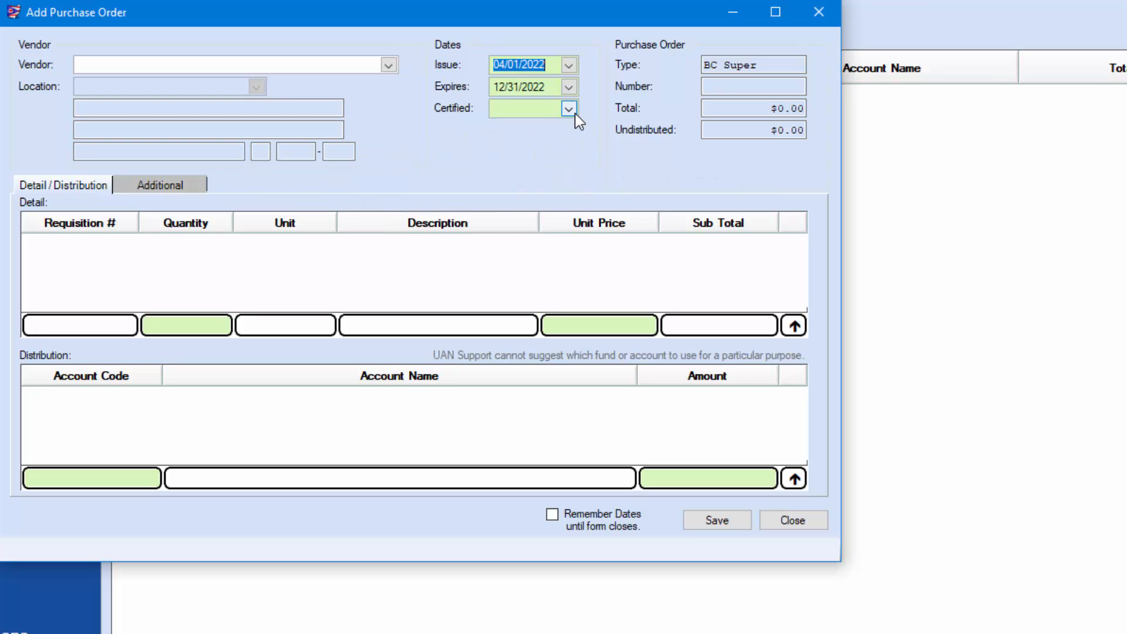
click(569, 110)
click(529, 174)
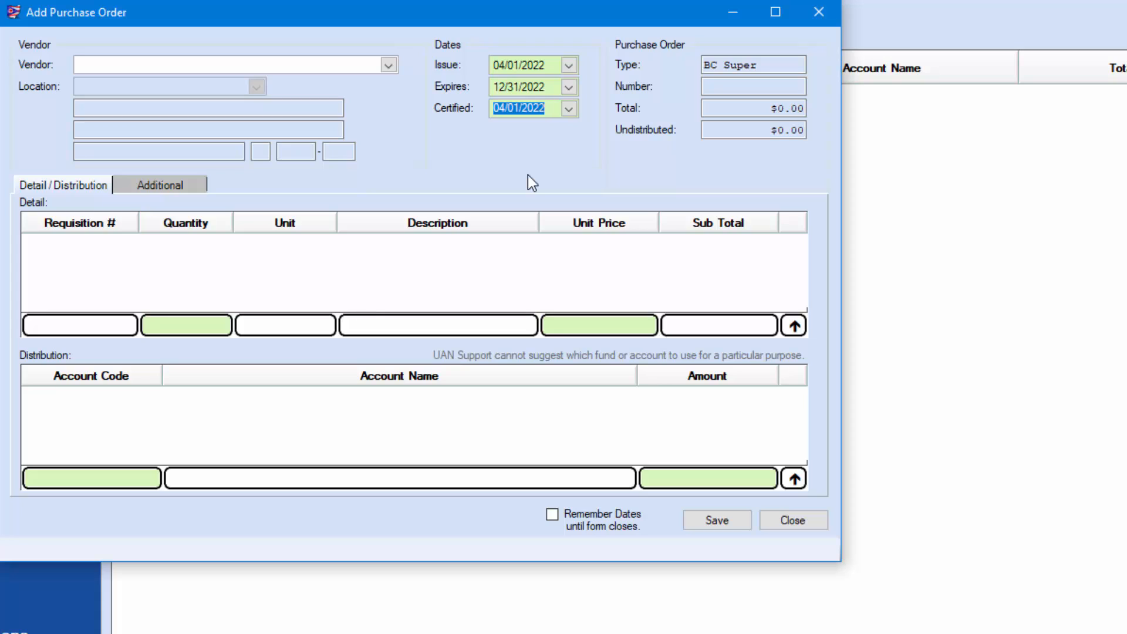
Step: Add a detail line to the BC Super with quantity 1 and a unit price of $5,000
click(199, 327)
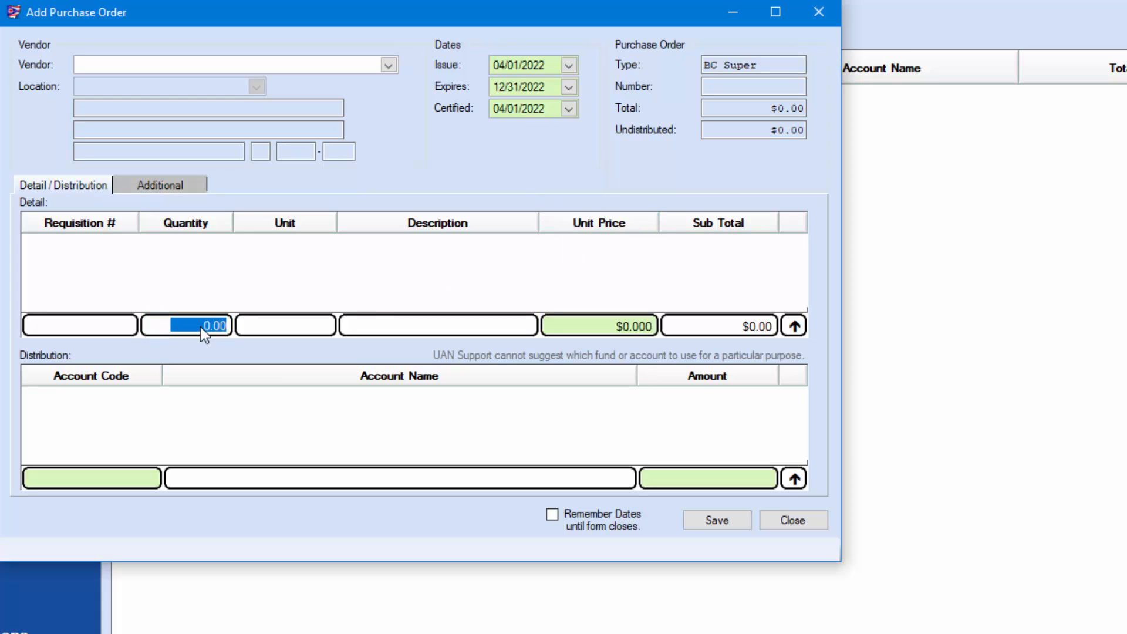
text(1)
click(616, 329)
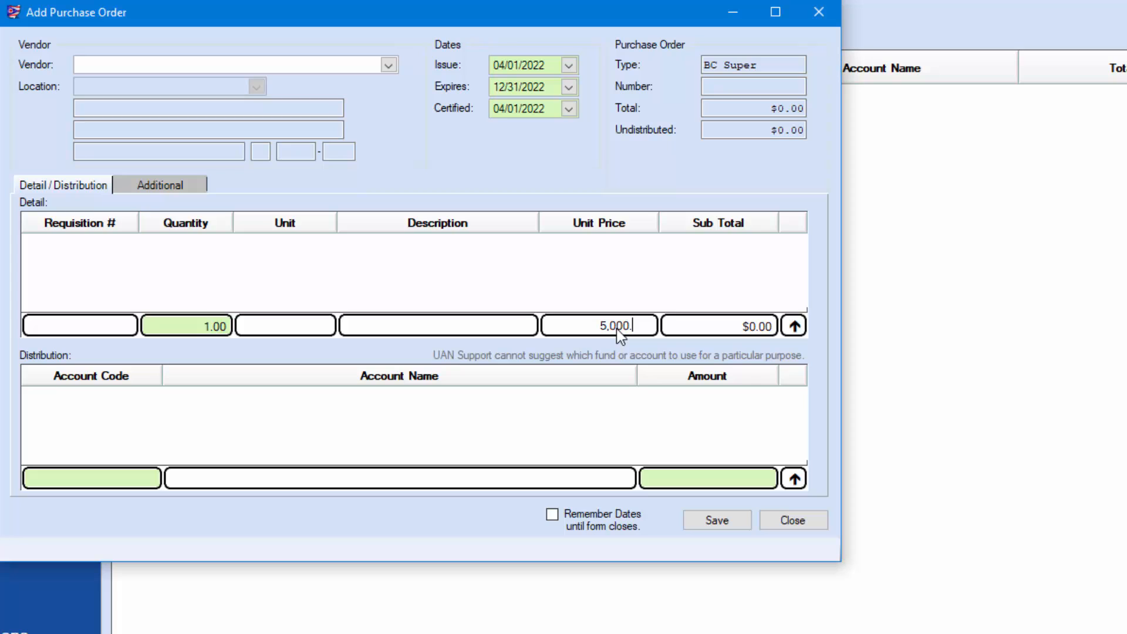
click(796, 328)
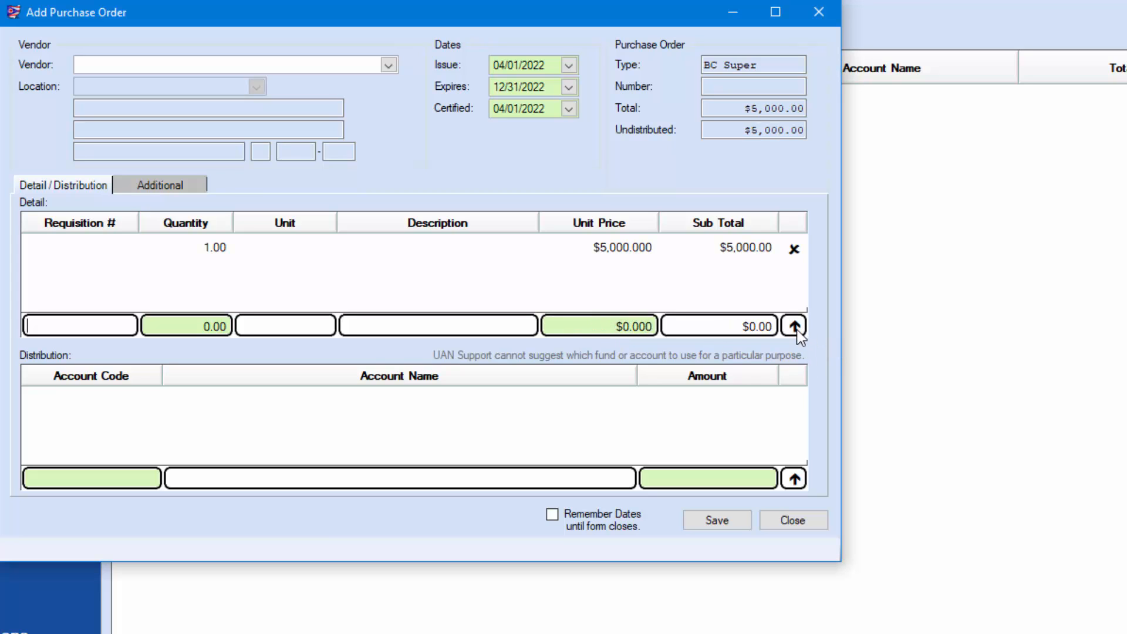
click(152, 479)
text(219)
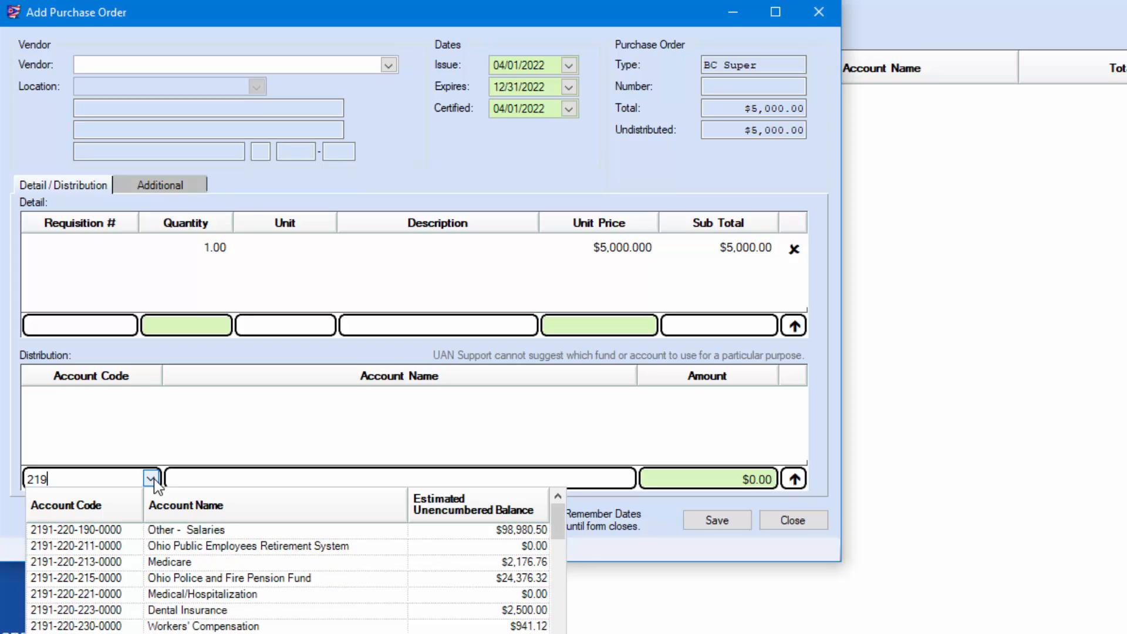
text(1-220-420)
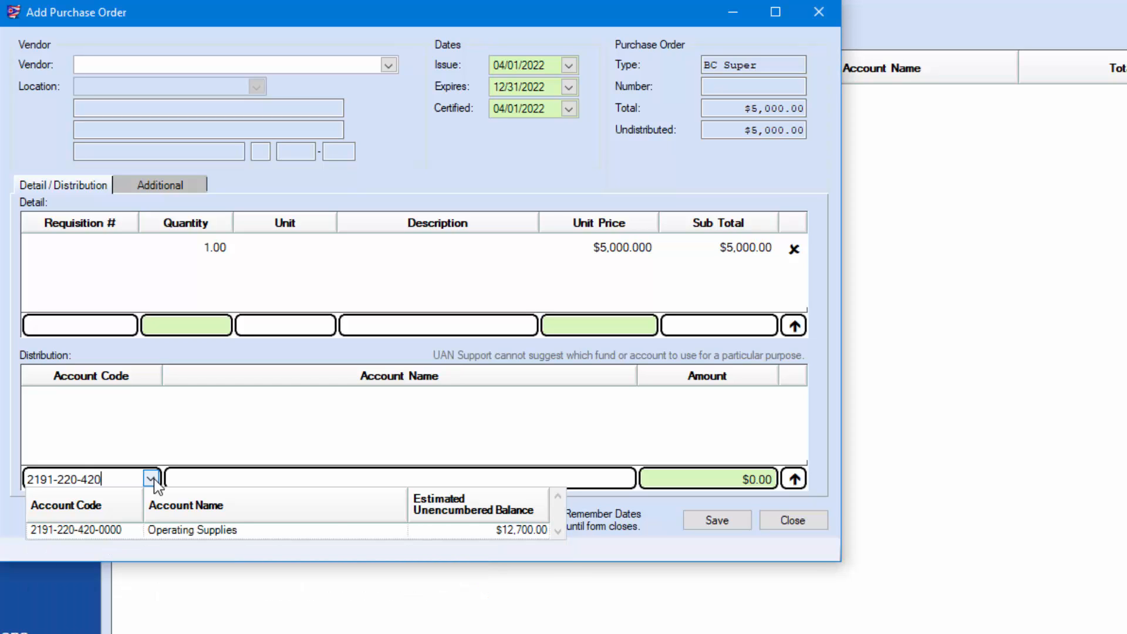
click(134, 530)
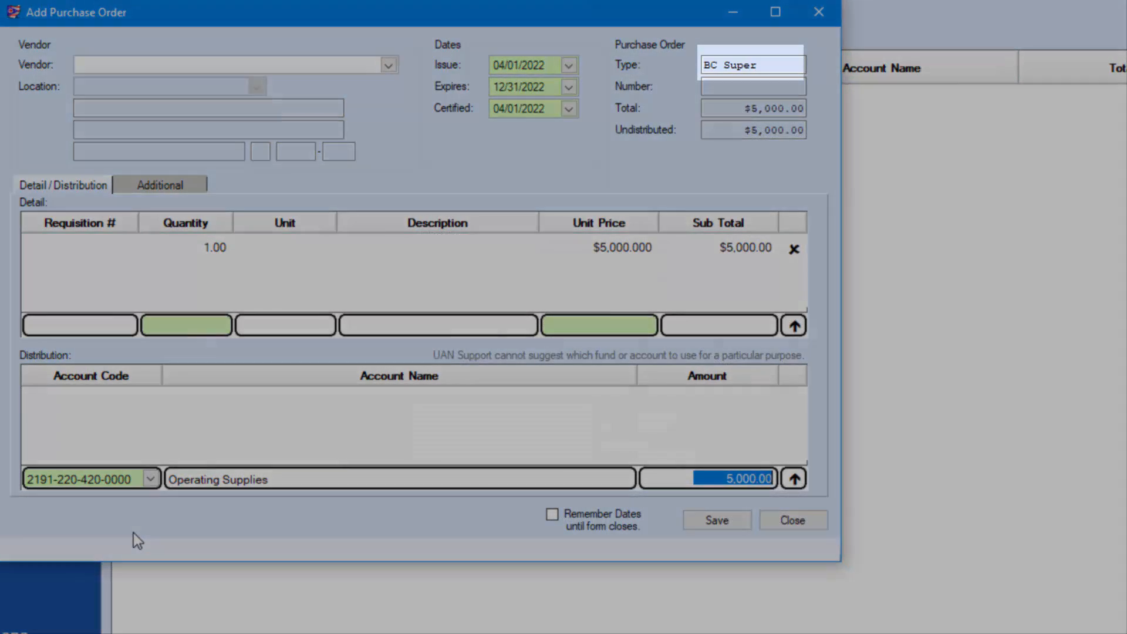
key(Return)
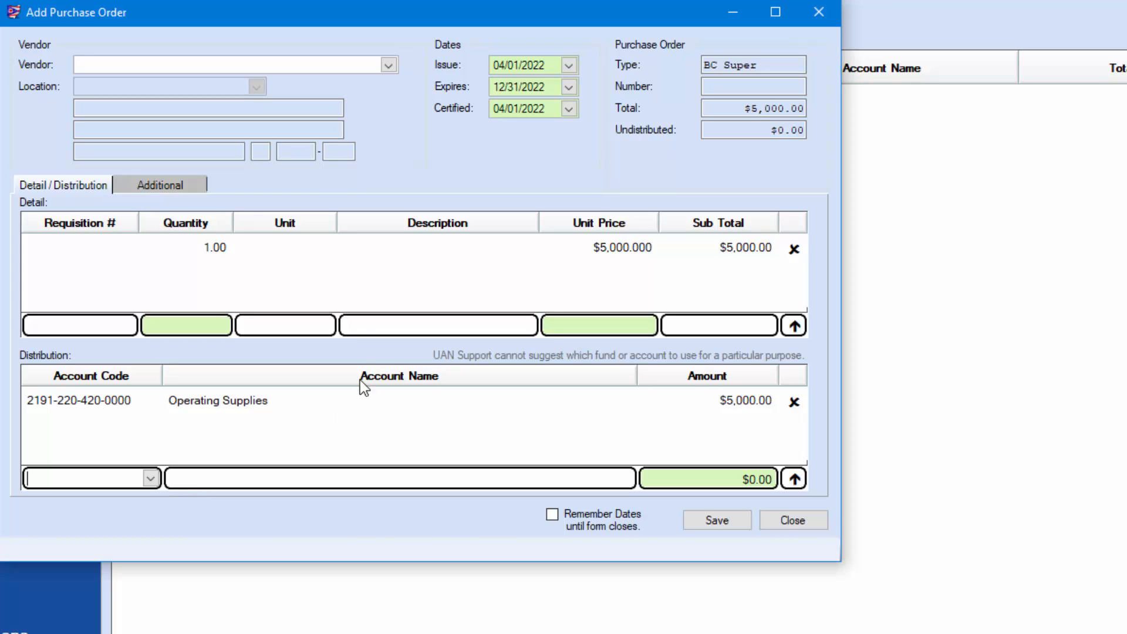
Step: Enter "Fuel" as the detail line's description, save the BC Super and close the form
click(368, 247)
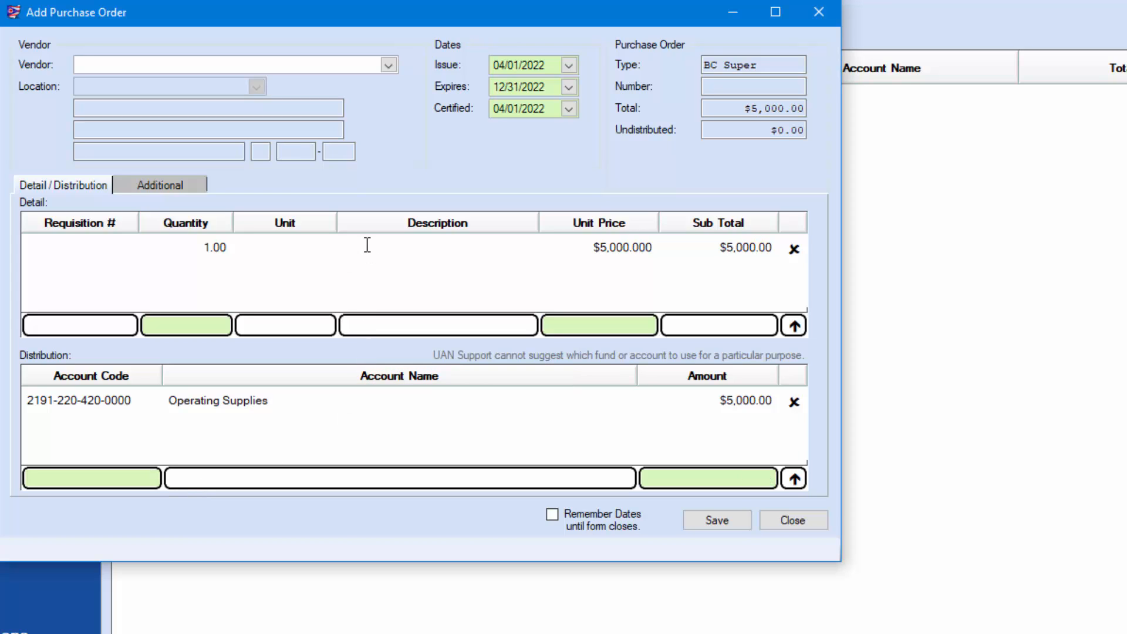
text(Fuel)
click(718, 522)
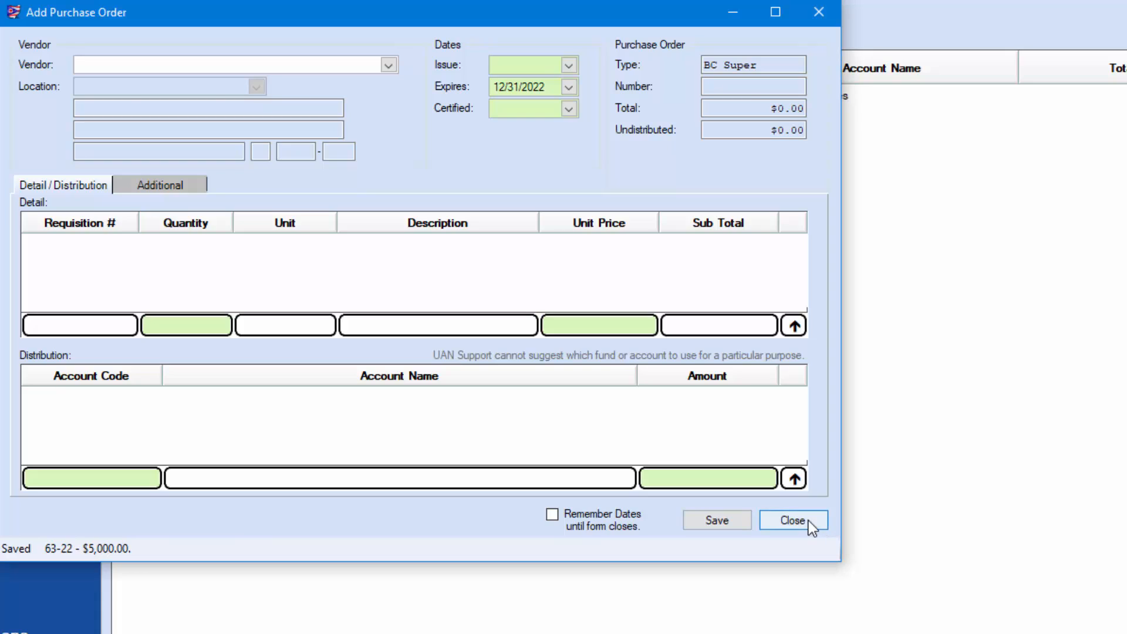
click(808, 520)
Step: Post and print the Operating Supplies BC Super dated 04/01/2022
click(125, 94)
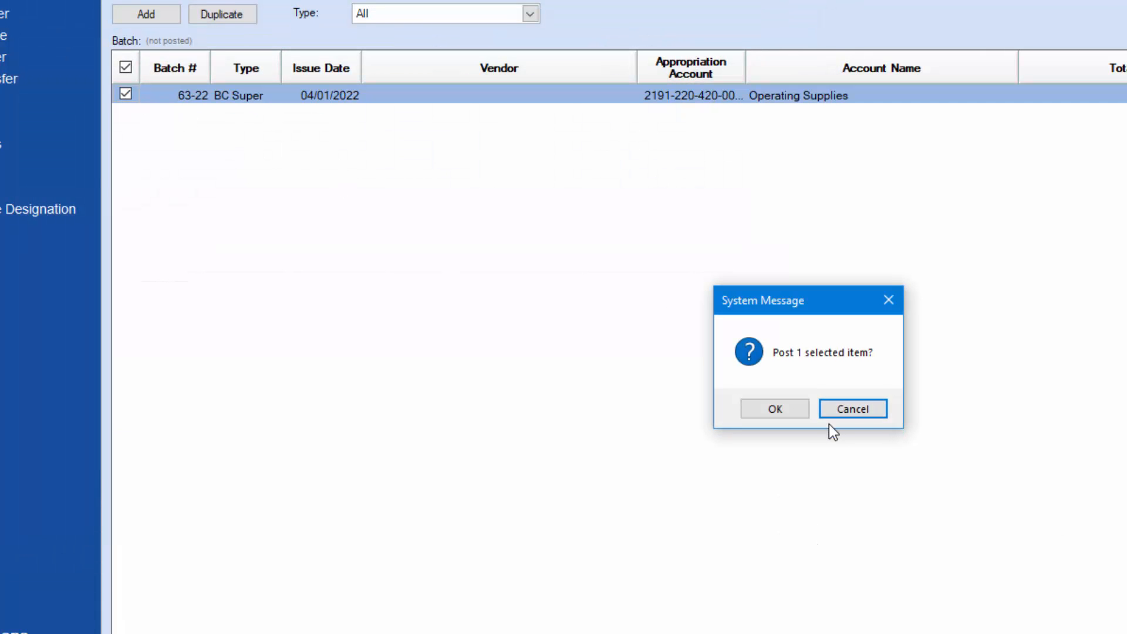
click(785, 419)
click(882, 473)
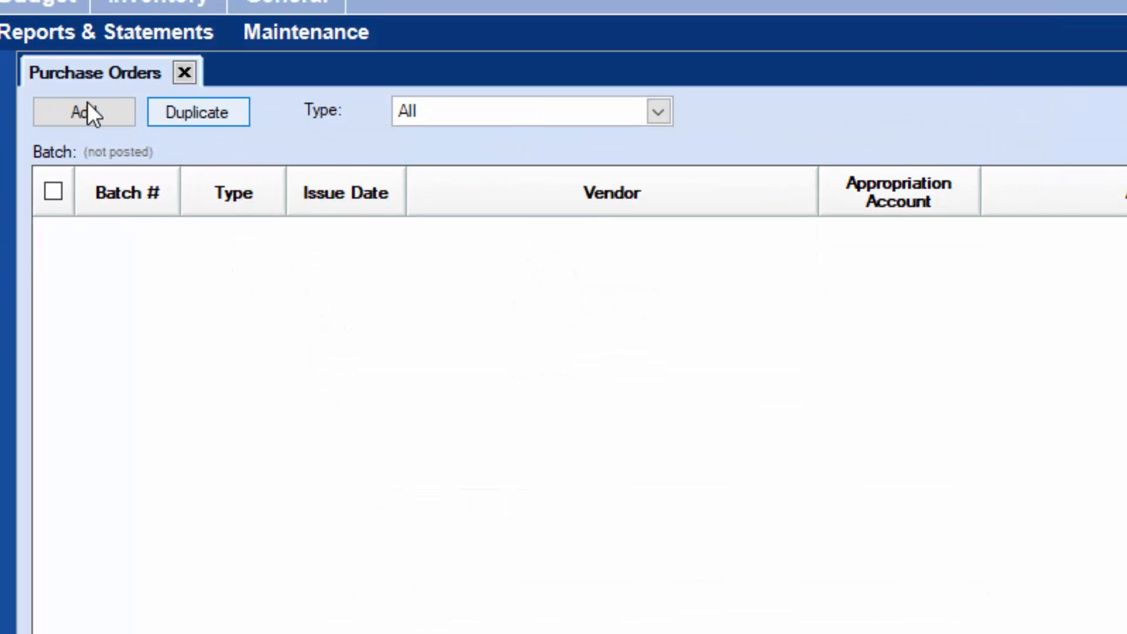
Step: Show the purchase order types that can be added, dismiss the list and close the Purchase Orders screen
click(158, 13)
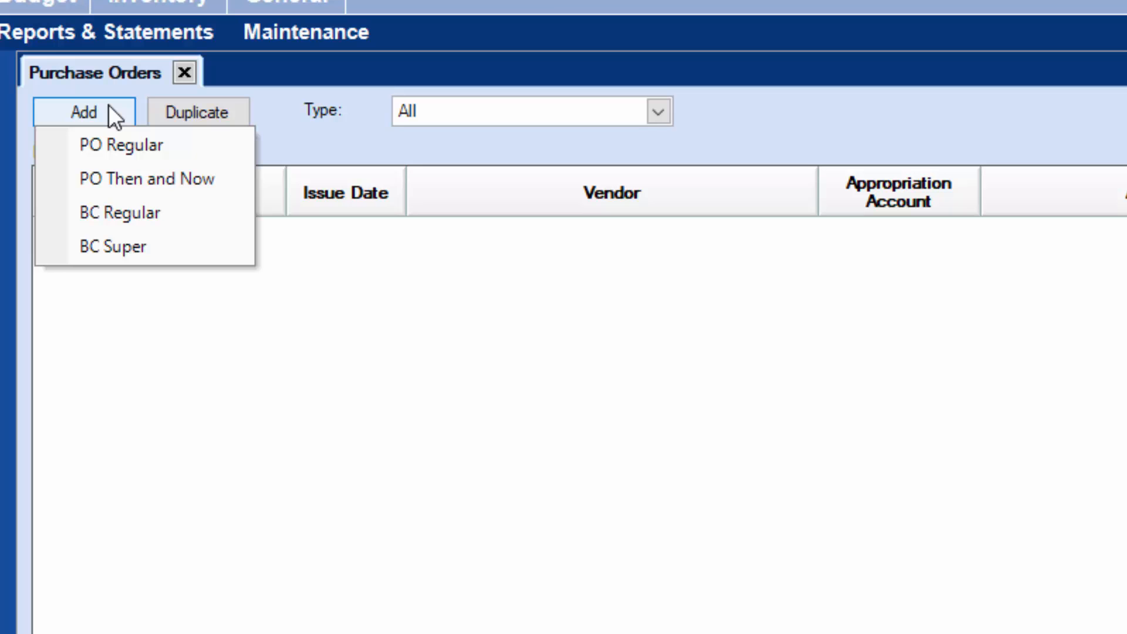
click(109, 107)
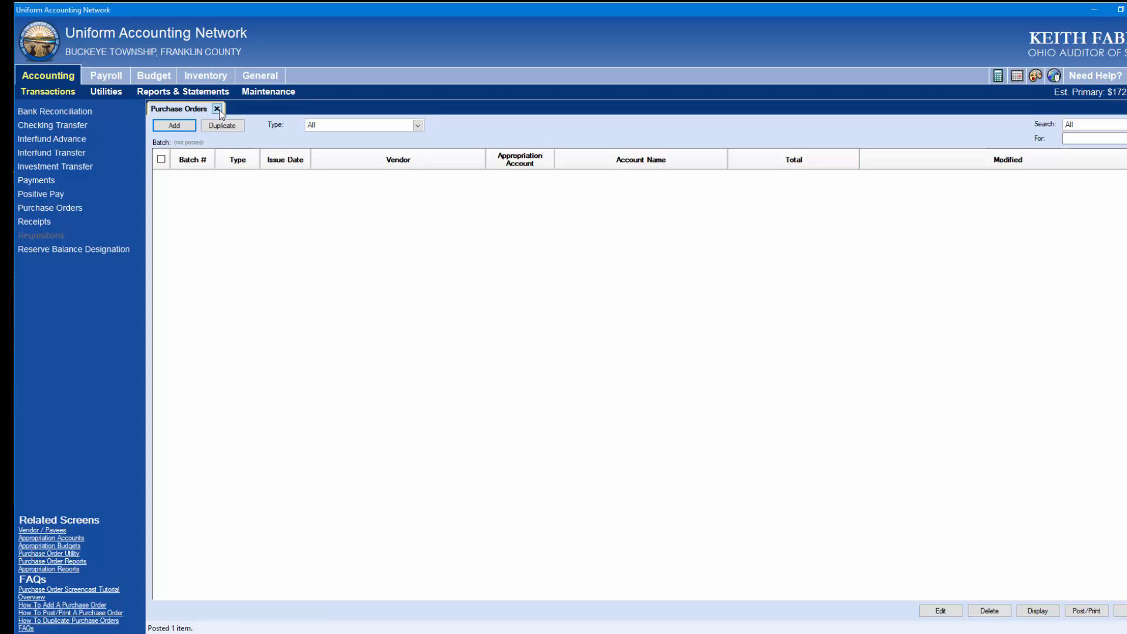
click(217, 109)
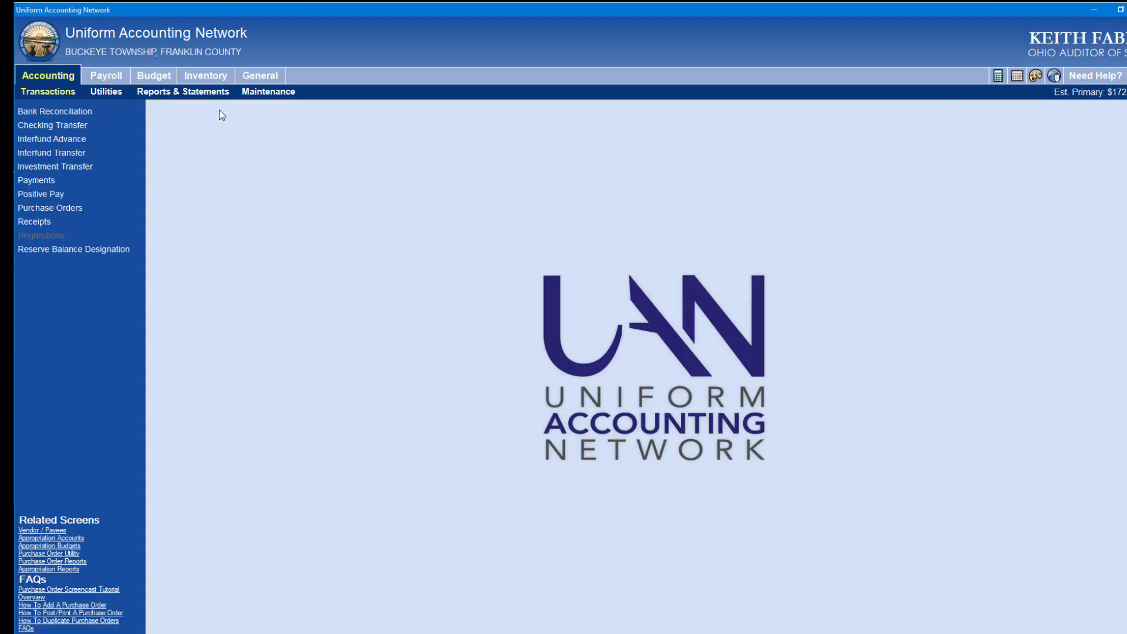